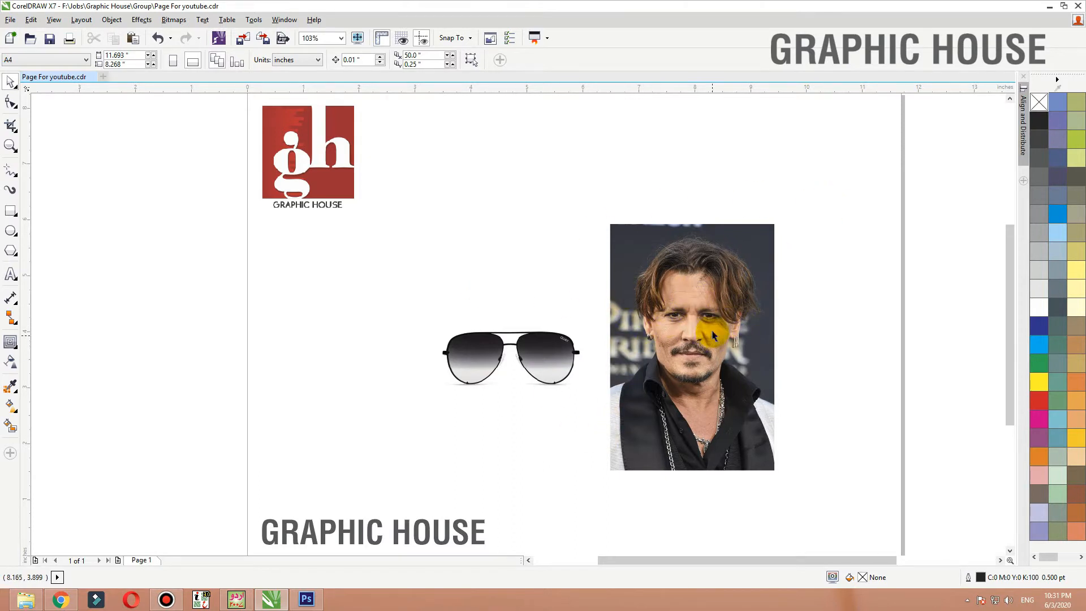
Shift the sunglasses bitmap slightly up and to the left, and deselect it.
click(519, 343)
drag(528, 349, 524, 348)
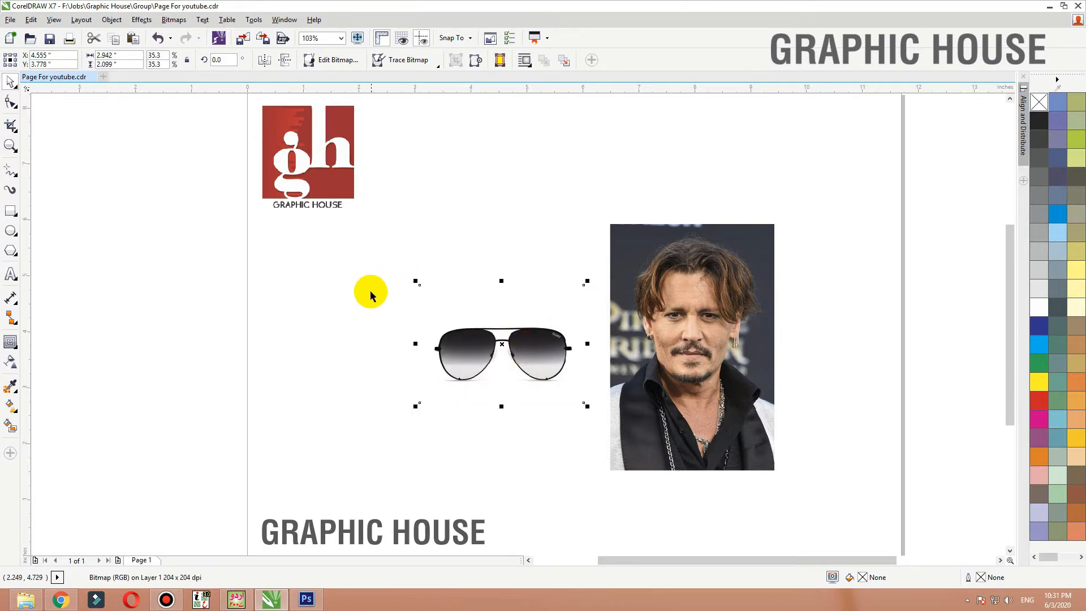
click(335, 296)
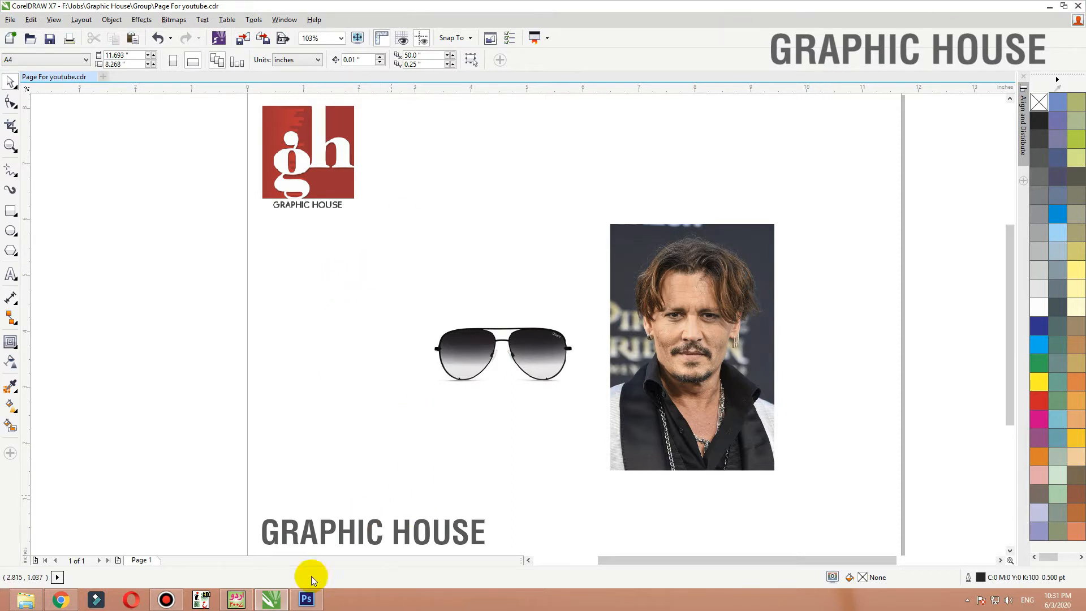
Switch to Photoshop, show the sunglasses image, and move a vertical guide off the canvas to its left.
click(306, 599)
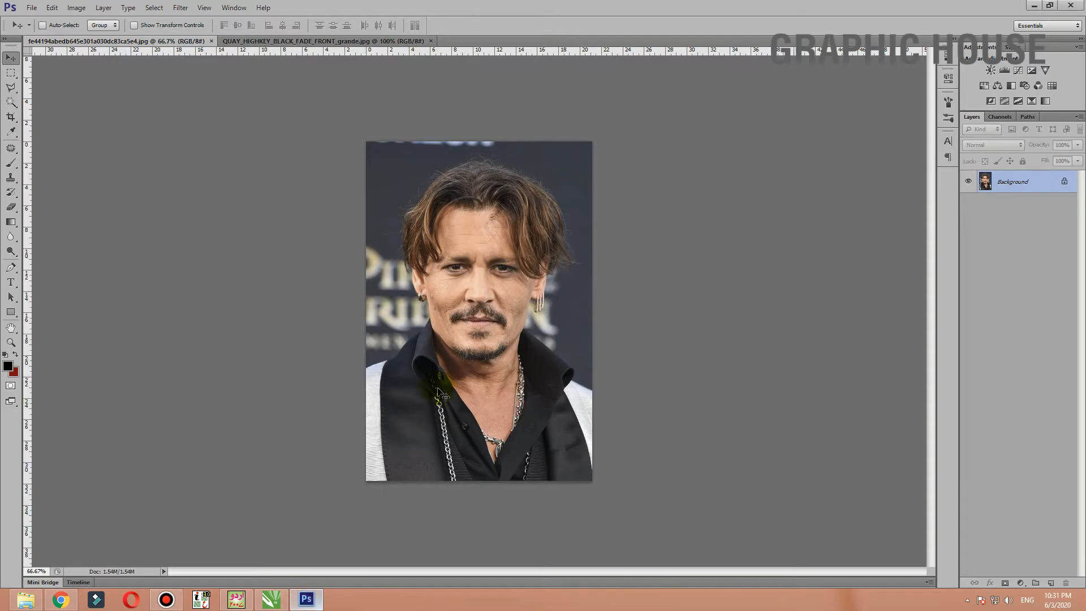
click(297, 41)
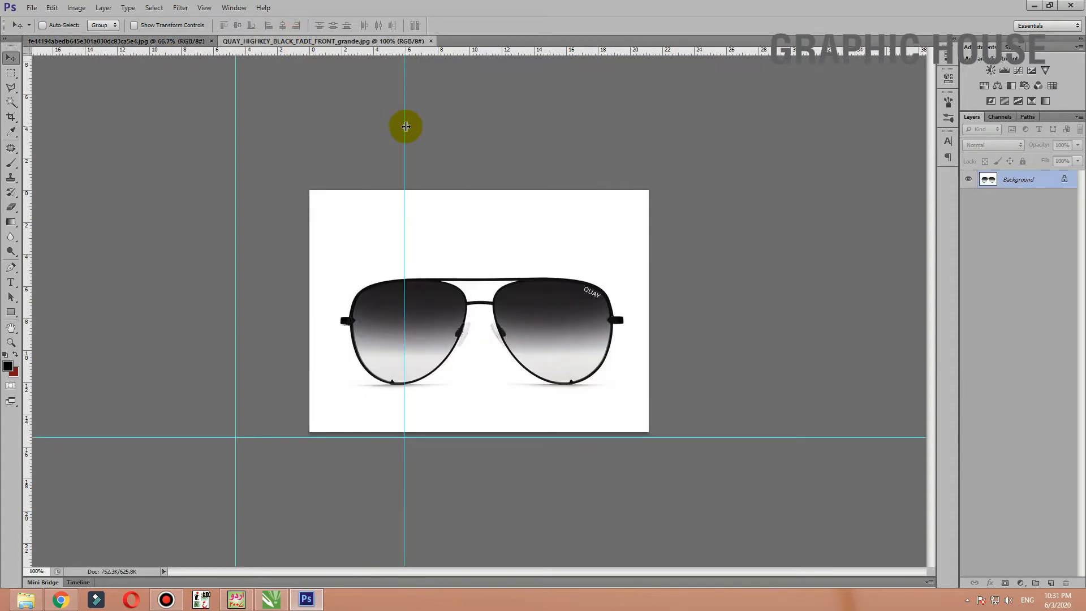
drag(405, 126, 256, 121)
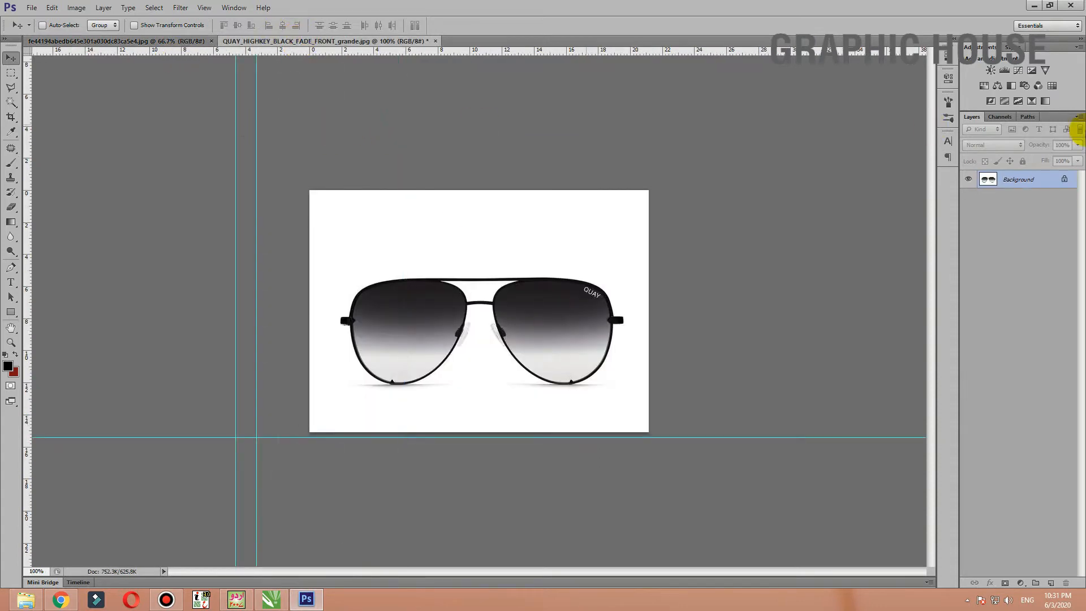
Convert the locked Background into the normal layer Layer 0 and duplicate it.
double_click(1066, 182)
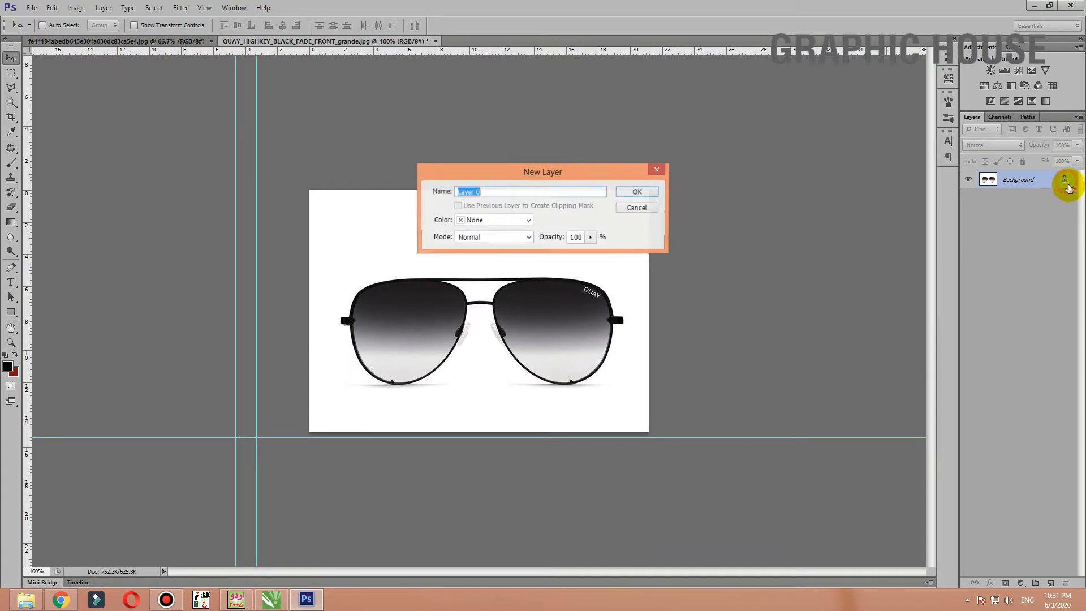
click(649, 193)
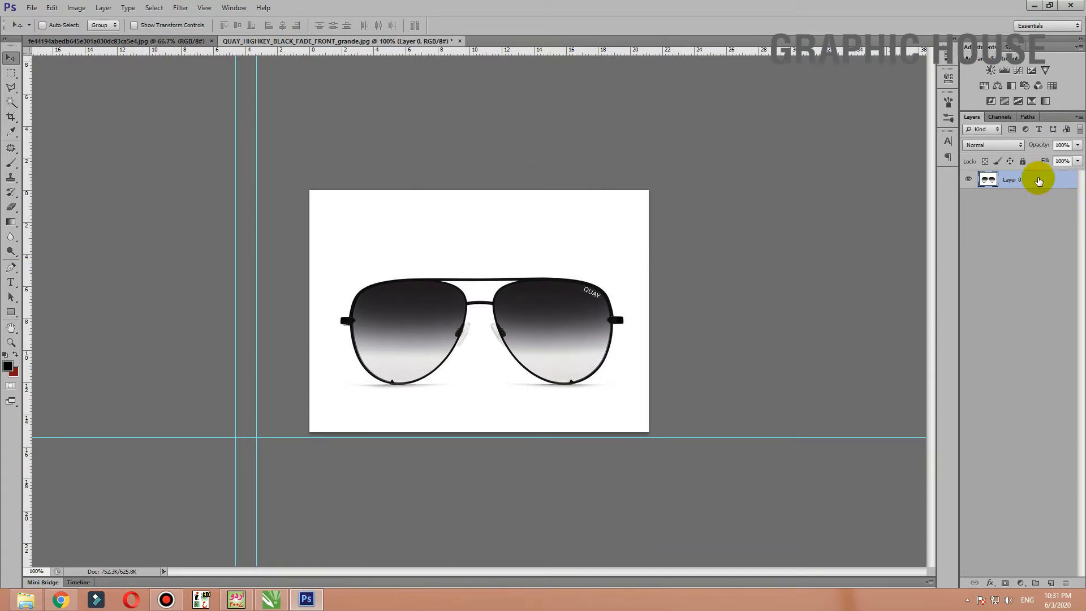
key(ctrl+j)
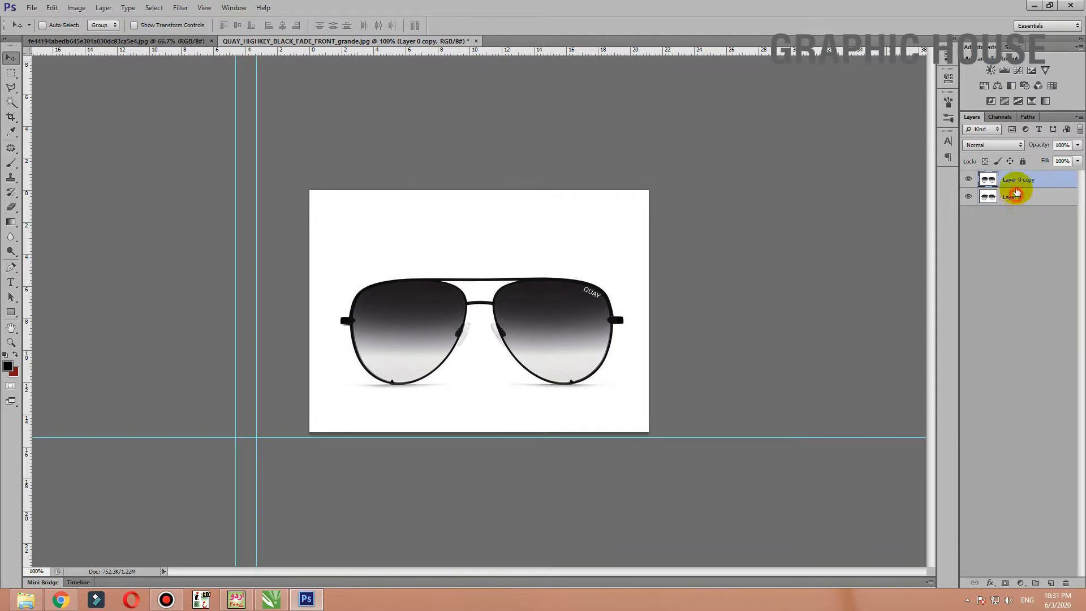
Fill the lower layer, Layer 0, with the dark red background color.
click(1015, 197)
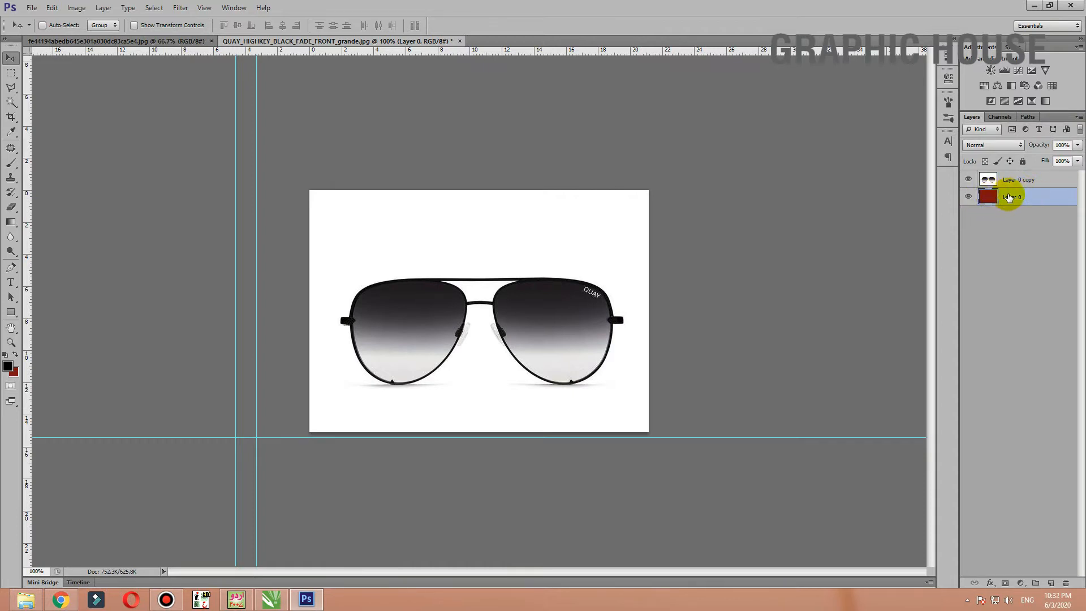
drag(557, 316, 679, 277)
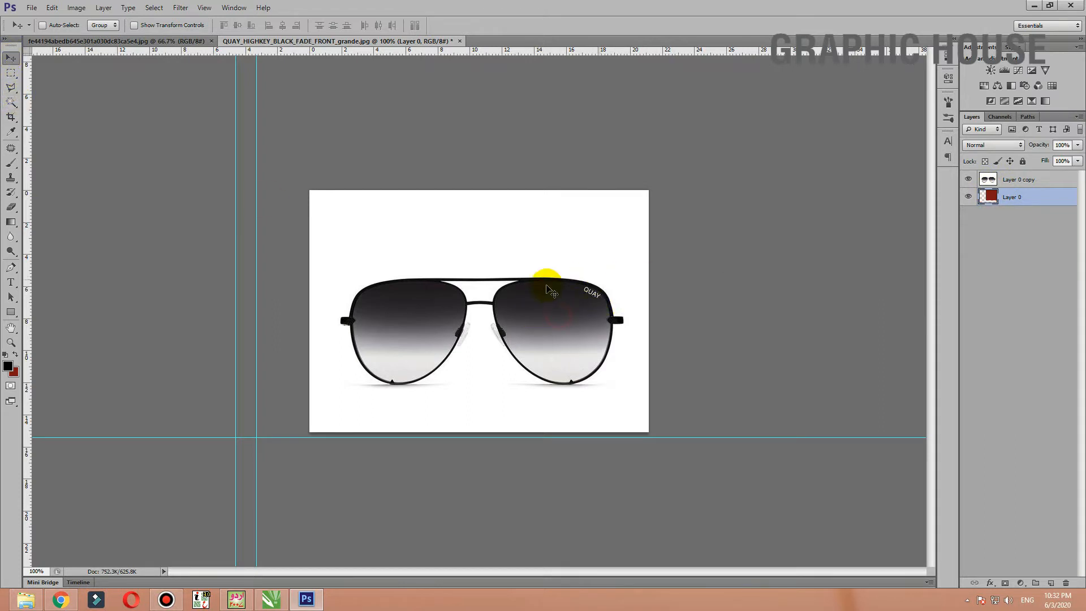
click(987, 179)
drag(517, 308, 436, 243)
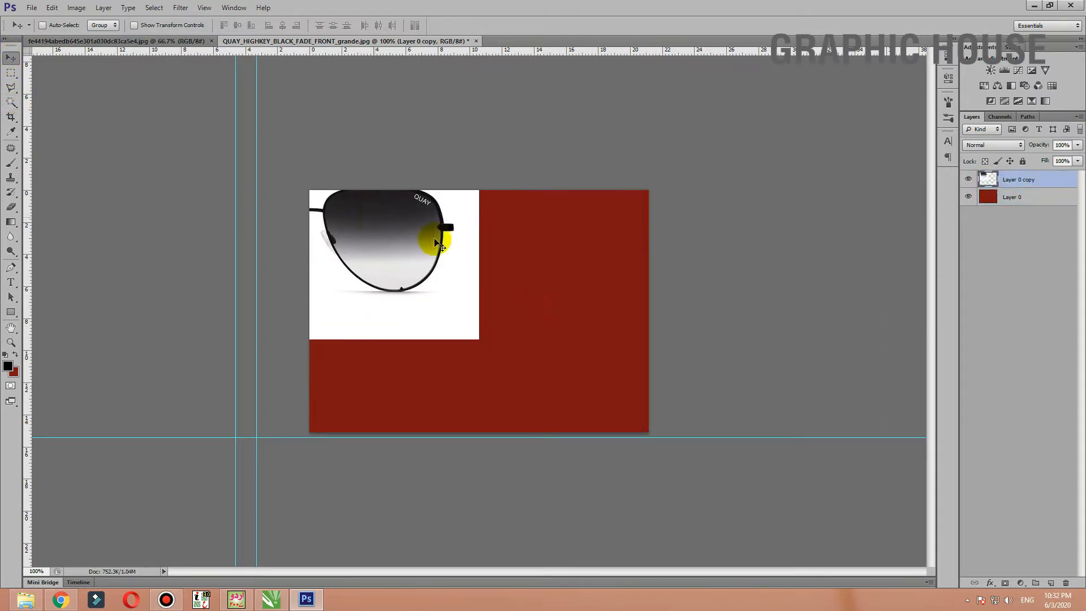
key(ctrl+z)
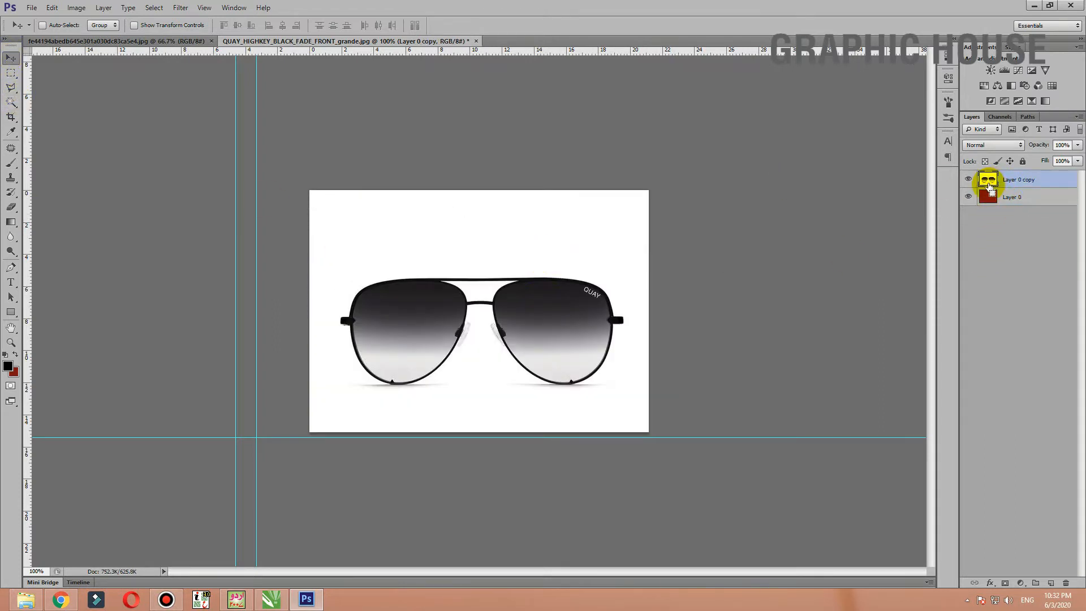
Select the white background surrounding the sunglasses on Layer 0 copy with the Magic Wand.
key(ctrl+plus)
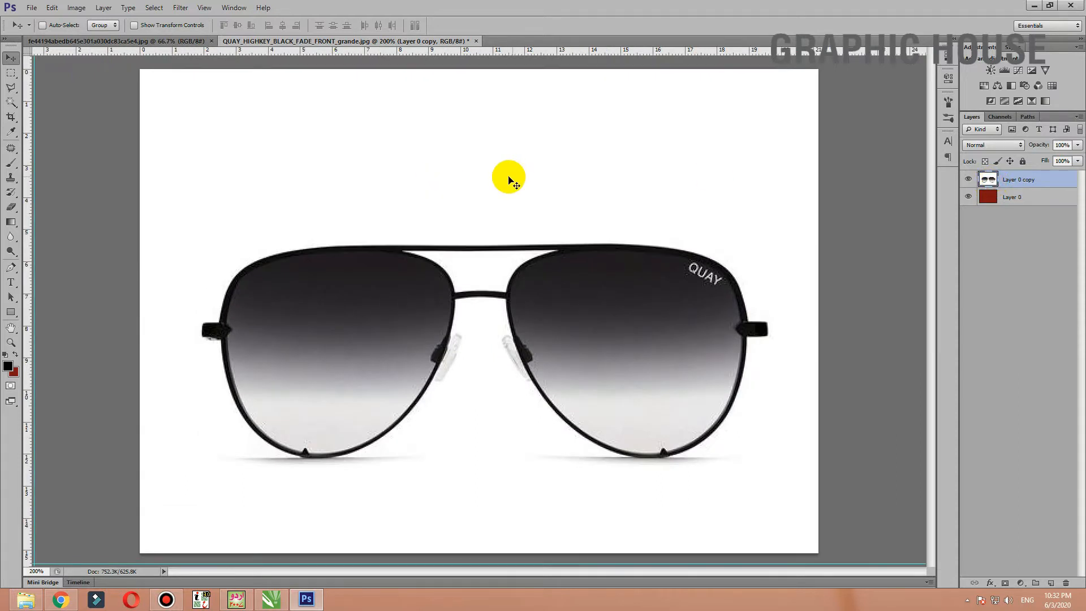
click(10, 103)
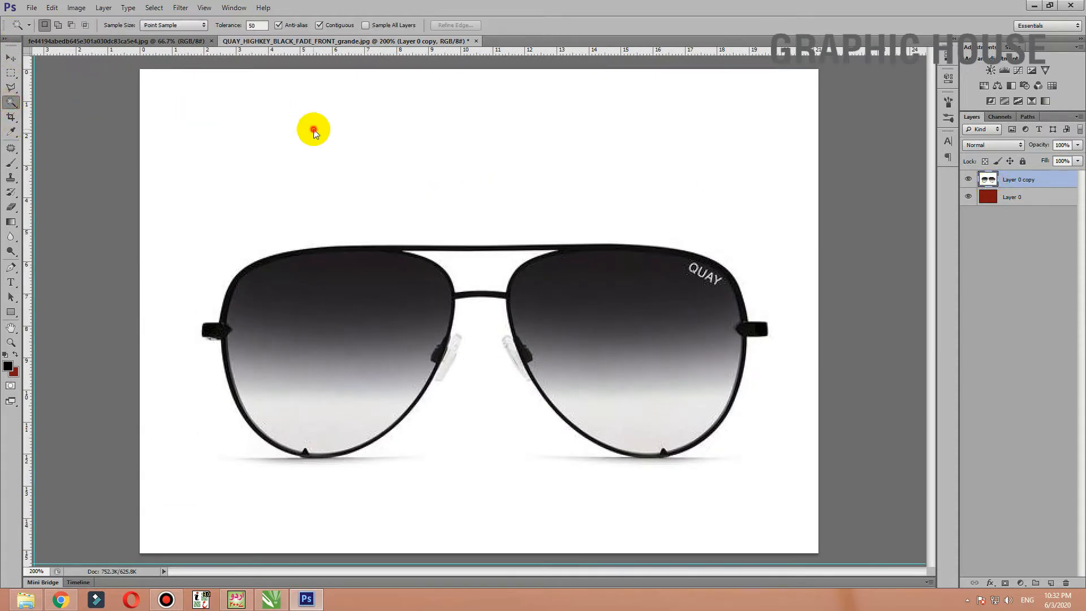
click(313, 129)
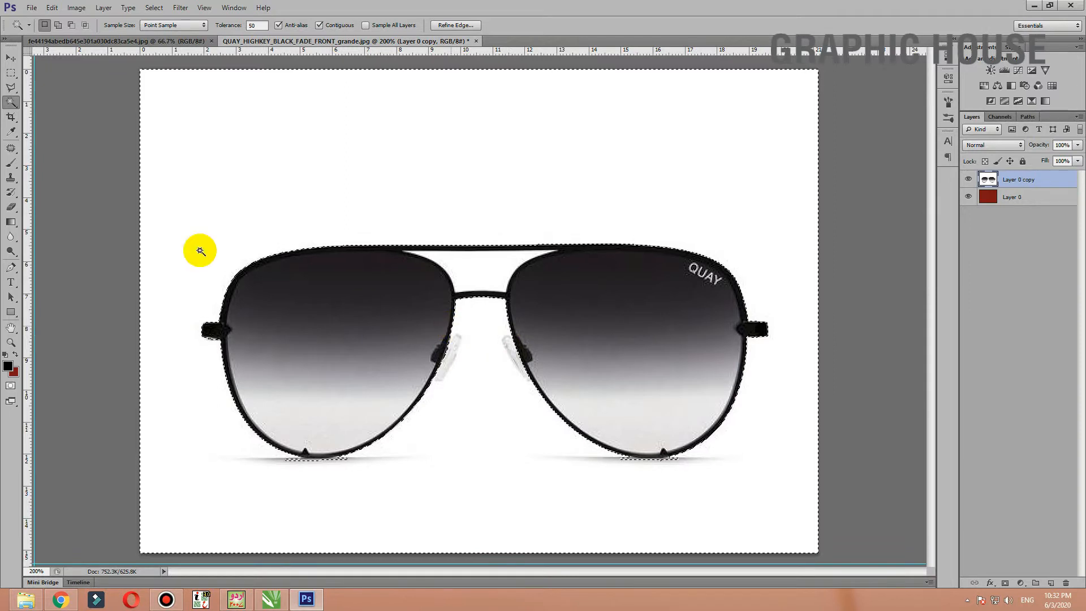
Subtract a polygonal area around the left nose pad from the selection with the Polygonal Lasso.
click(11, 88)
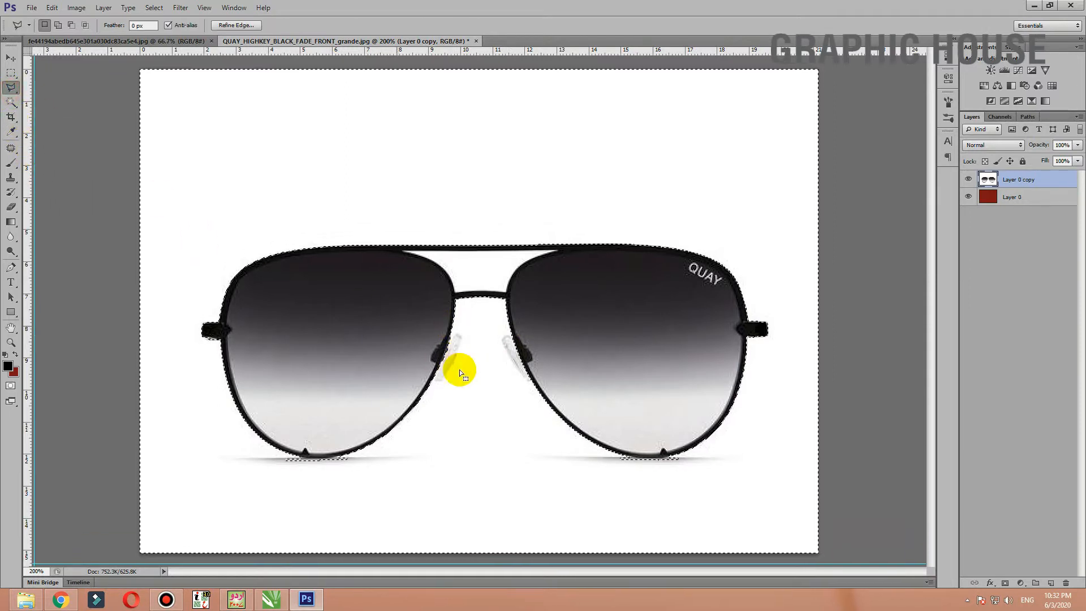
alt+click(462, 327)
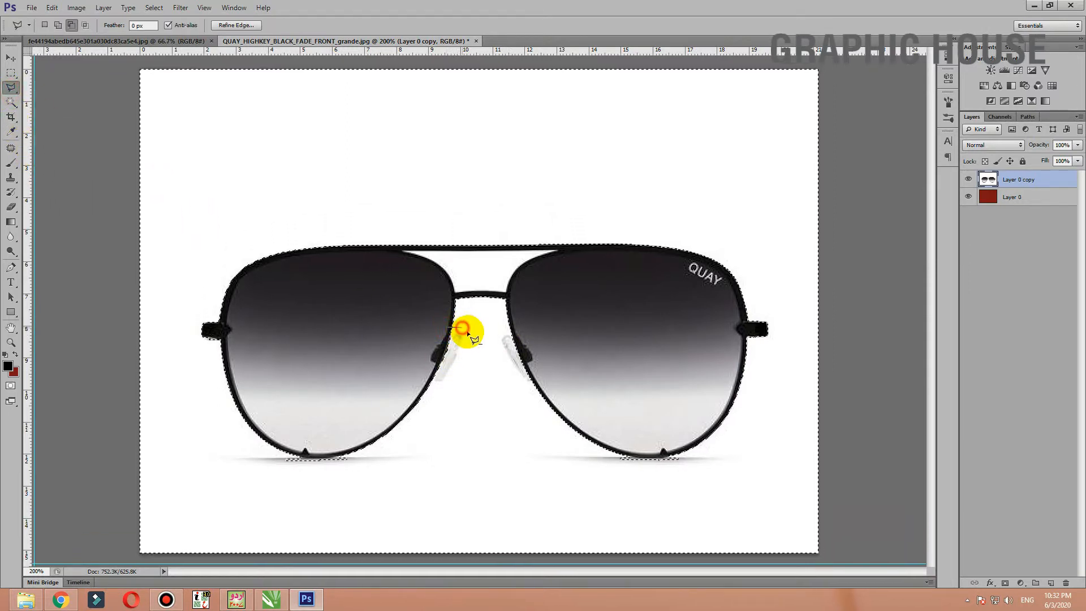
click(471, 338)
click(474, 368)
click(451, 415)
click(431, 404)
double_click(416, 375)
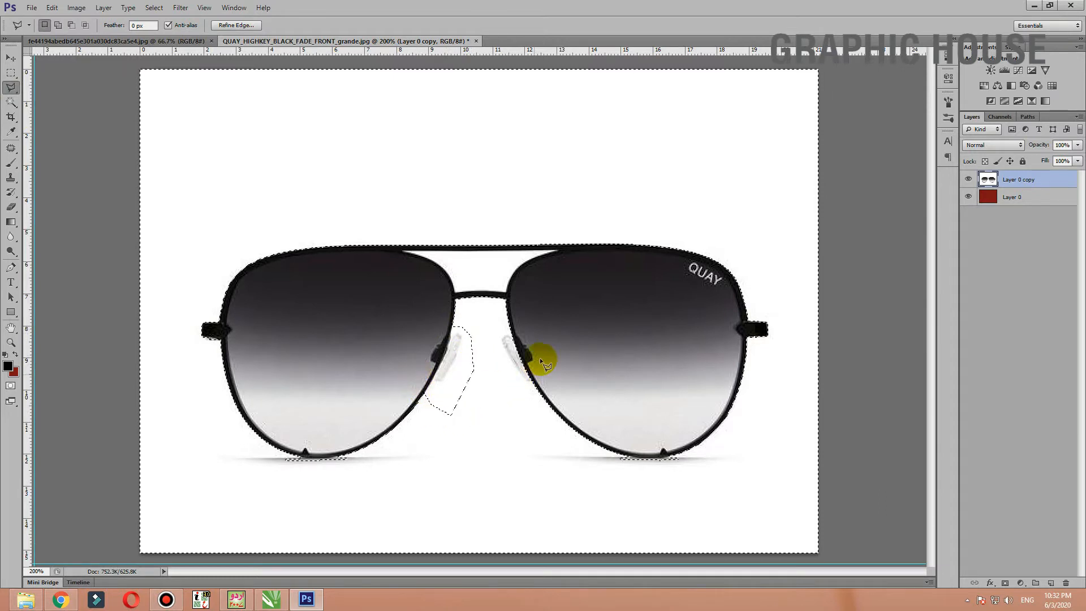
Subtract the area around the right nose pad from the selection, and delete the selected white background.
alt+click(525, 327)
click(492, 328)
click(493, 409)
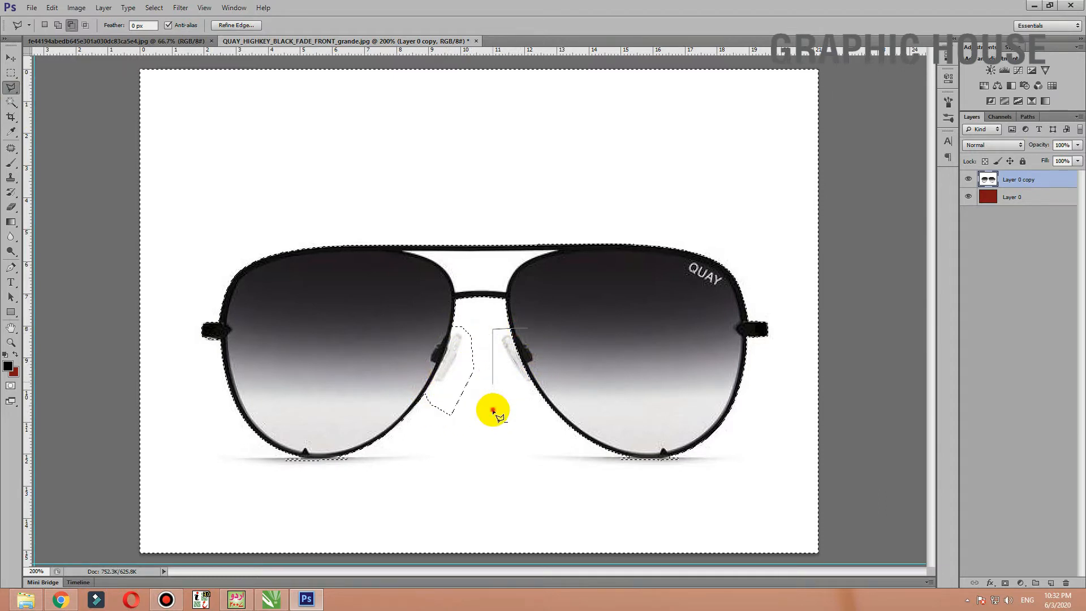
double_click(542, 371)
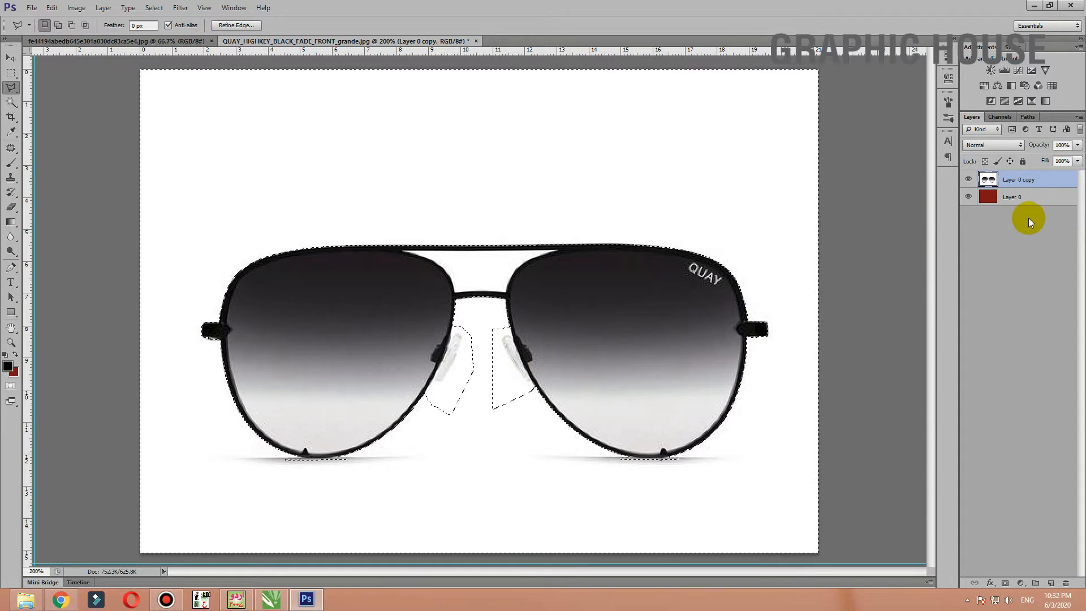
key(Delete)
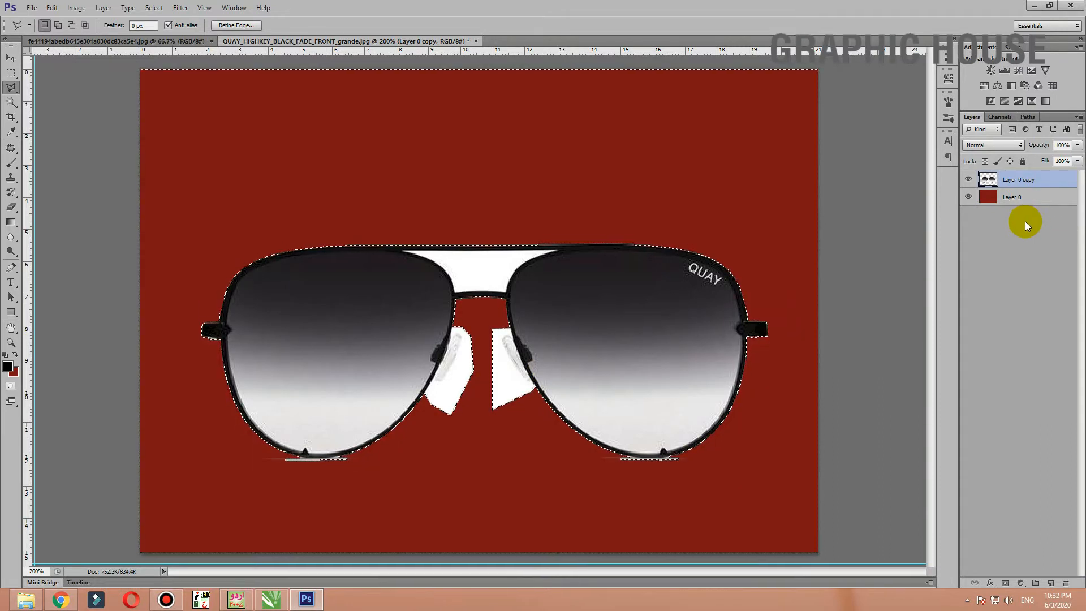
key(ctrl+d)
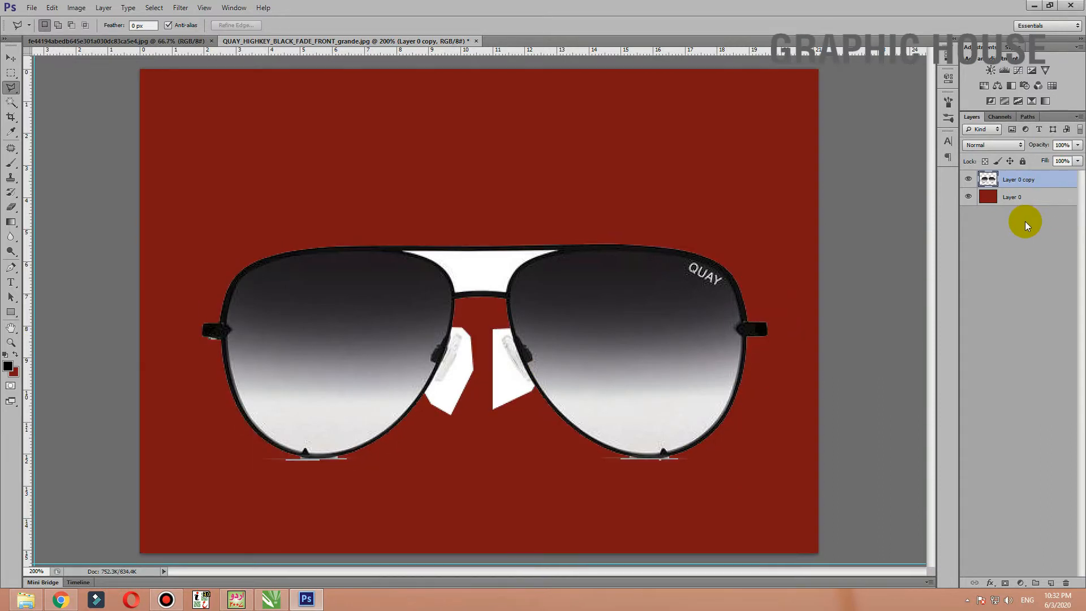
Remove the white area between the top bar and the bridge using a Magic Wand selection.
click(11, 102)
click(483, 269)
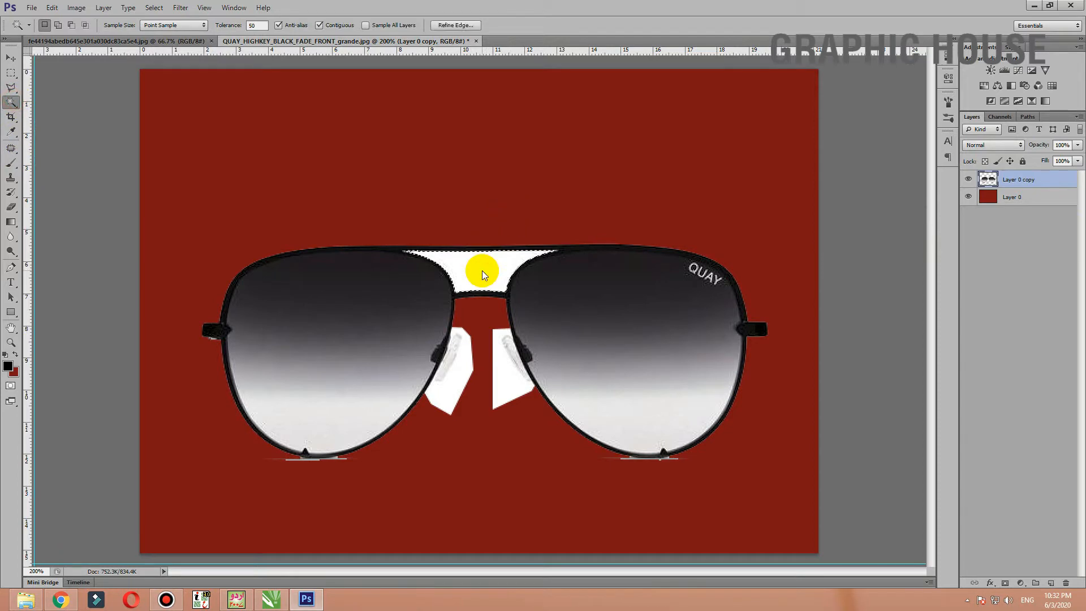
key(Delete)
key(ctrl+d)
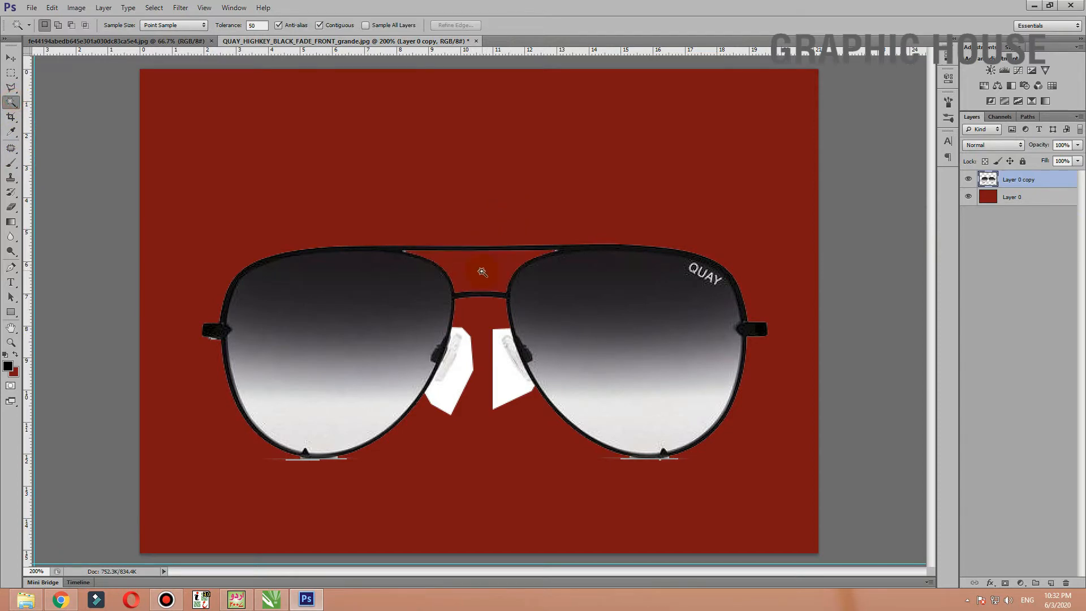
Trace the leftover white around the left nose pad with the Polygonal Lasso, keeping the pad, and delete it.
scroll(400, 390, up, 1)
scroll(400, 393, up, 1)
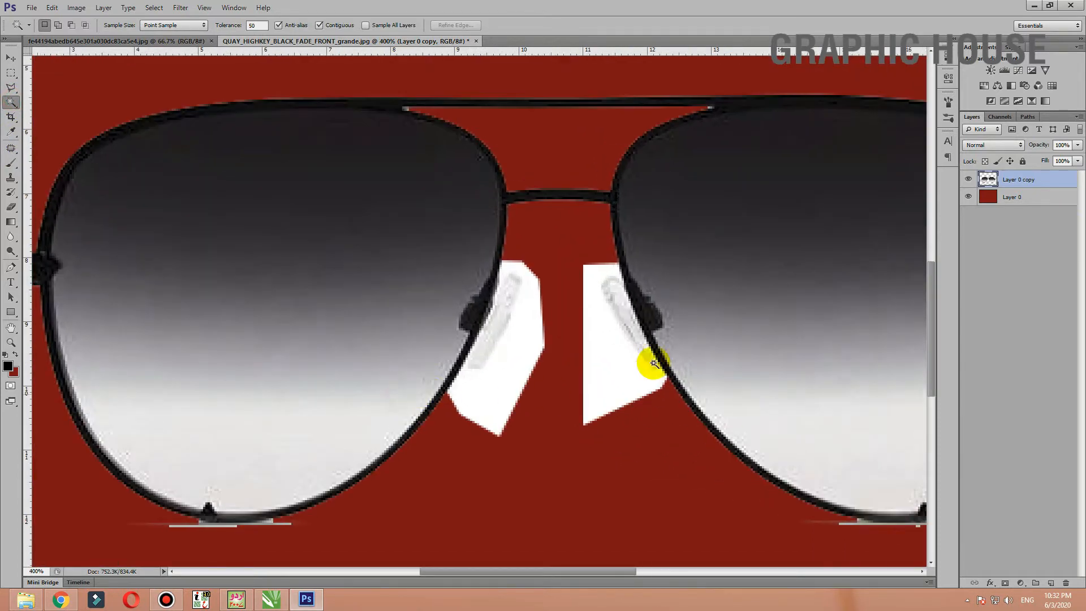
click(10, 87)
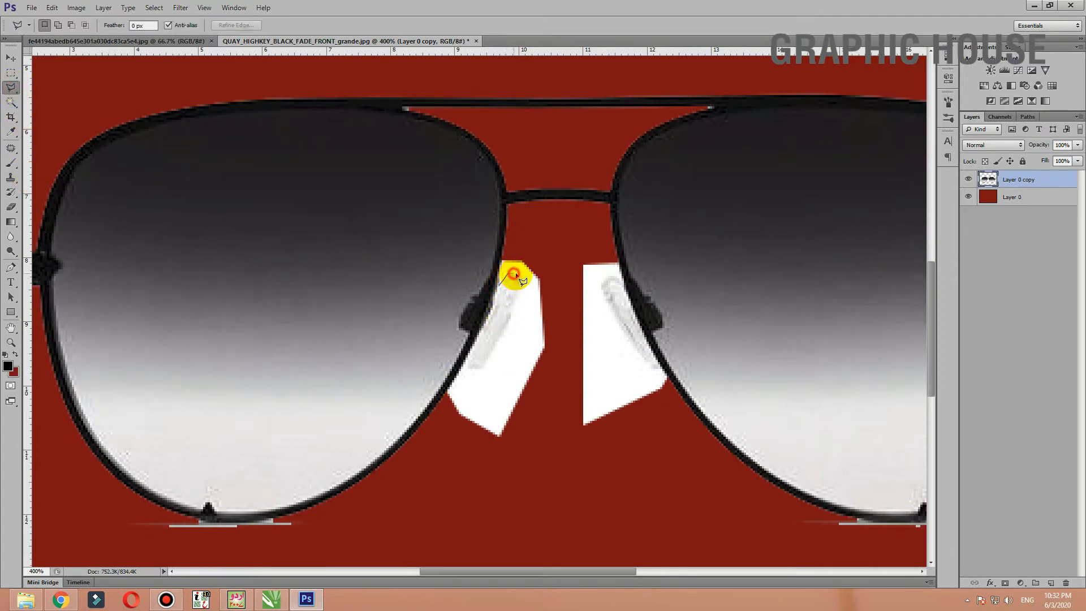
click(508, 329)
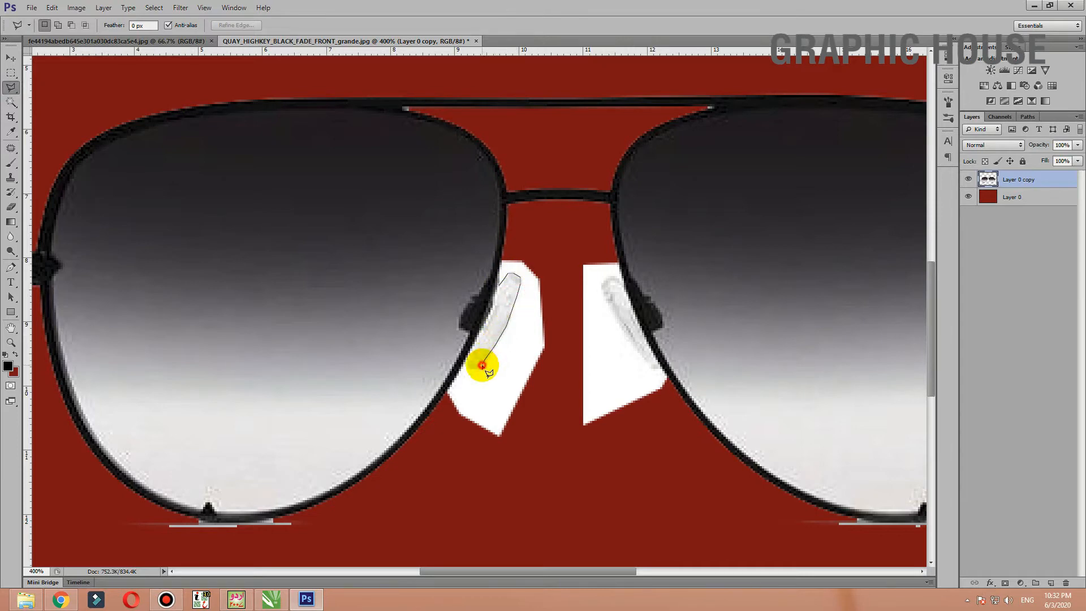
click(465, 362)
click(442, 400)
click(450, 494)
click(530, 480)
click(554, 370)
click(560, 308)
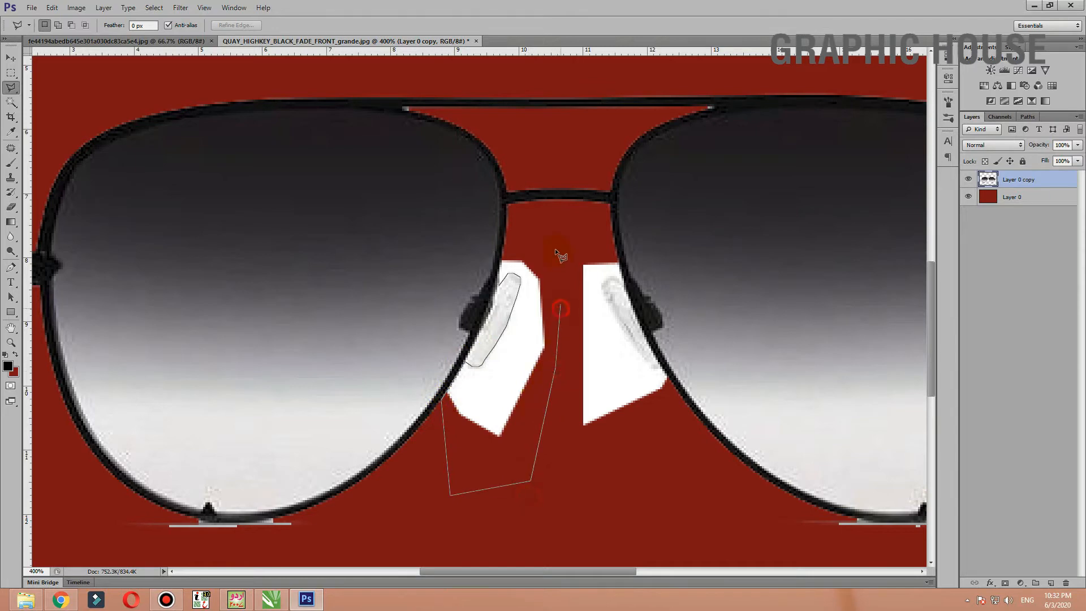
click(498, 281)
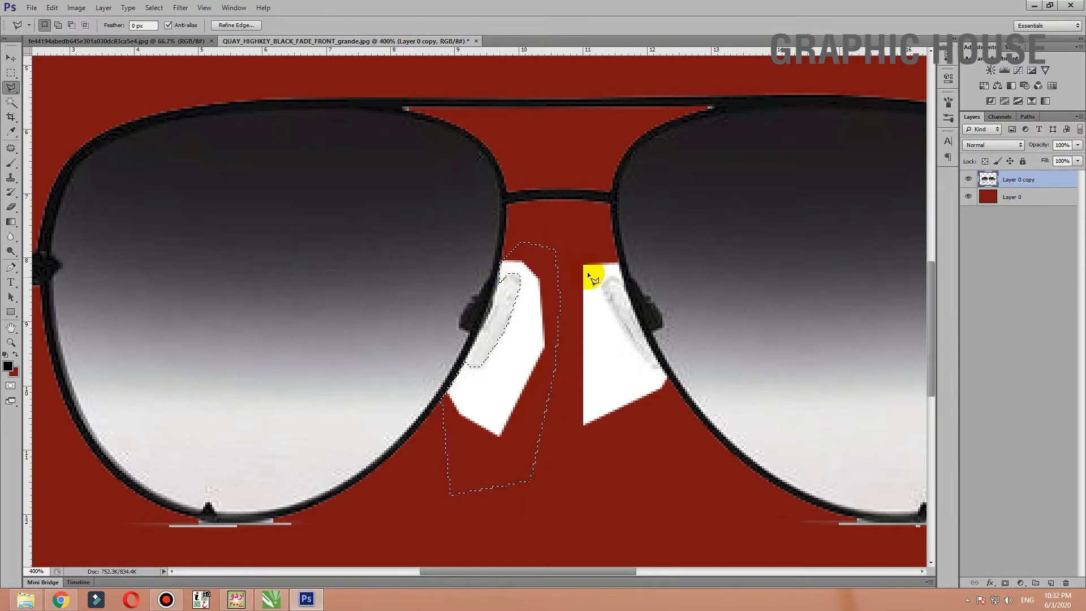
key(Delete)
key(ctrl+d)
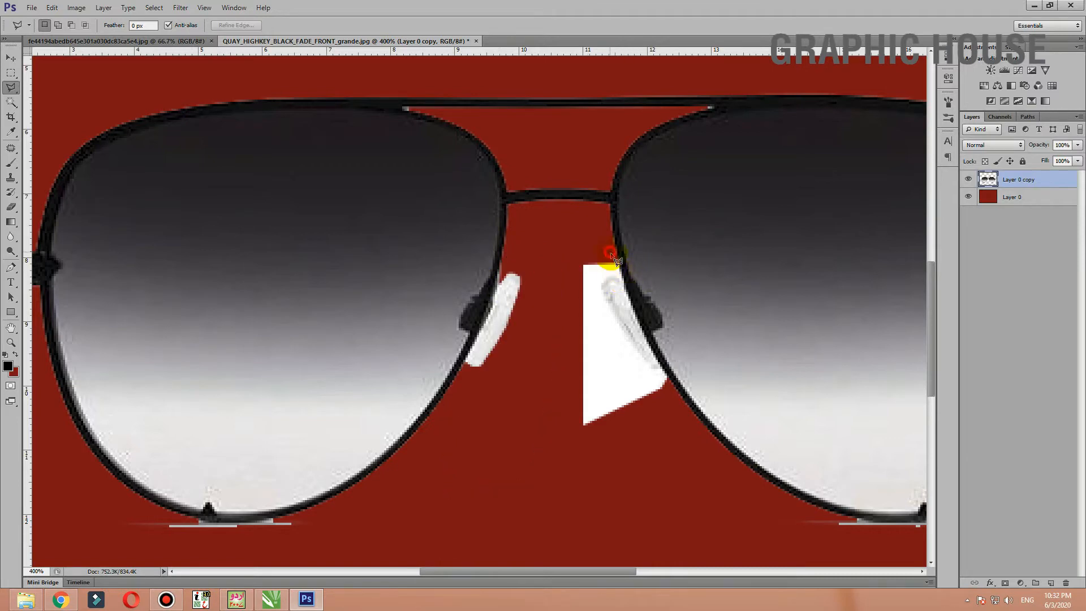
Trace the leftover white around the right nose pad with the Polygonal Lasso, keeping the pad, and delete it.
click(610, 252)
click(648, 363)
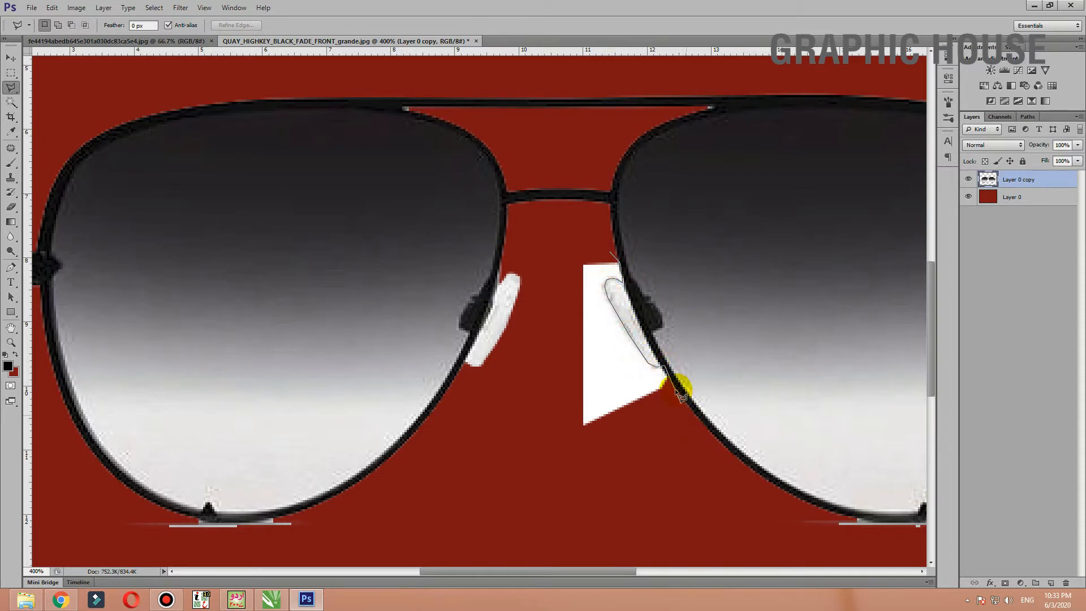
click(660, 366)
click(689, 419)
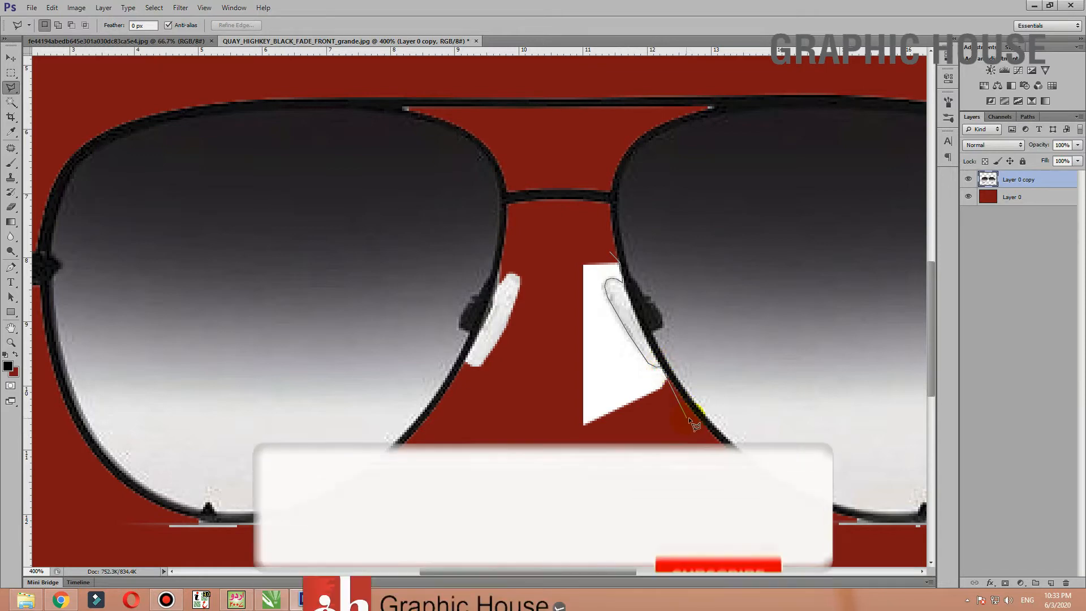
click(542, 378)
double_click(545, 210)
key(Delete)
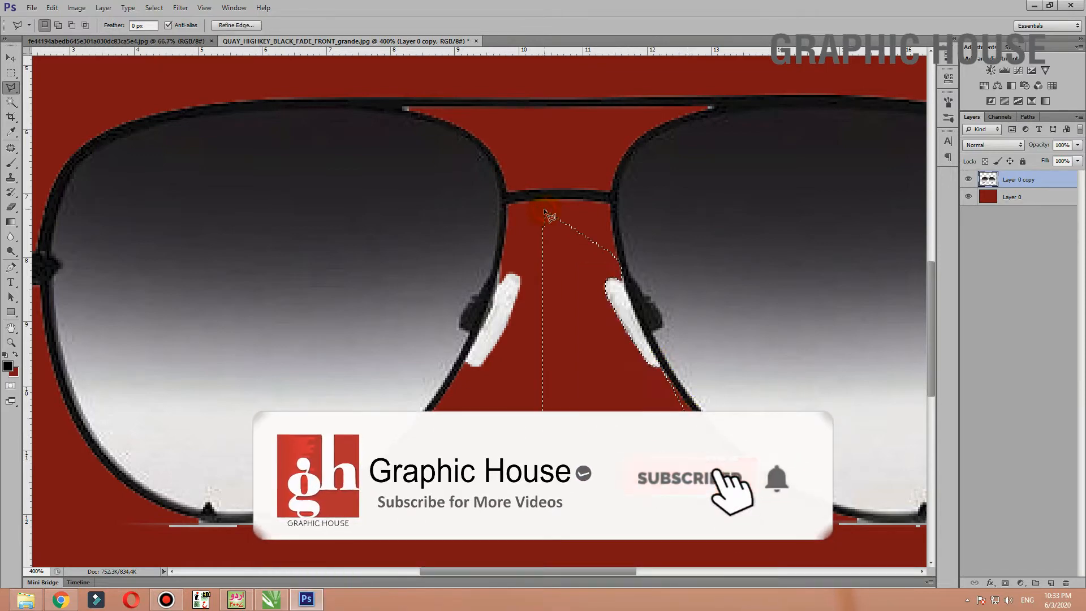
key(ctrl+d)
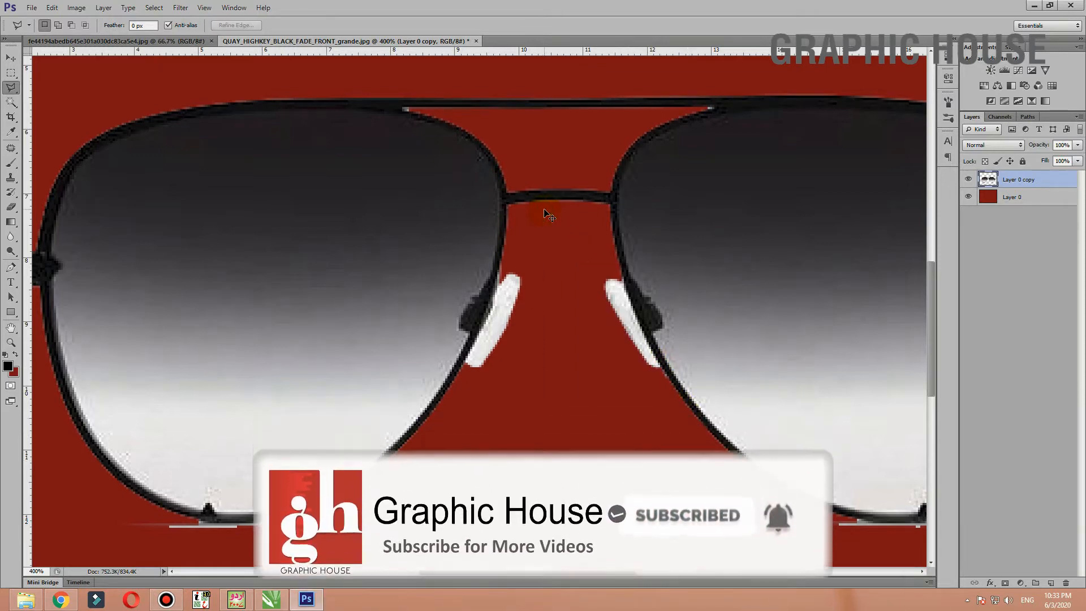
key(ctrl+minus)
key(ctrl+minus)
key(ctrl+minus)
click(553, 395)
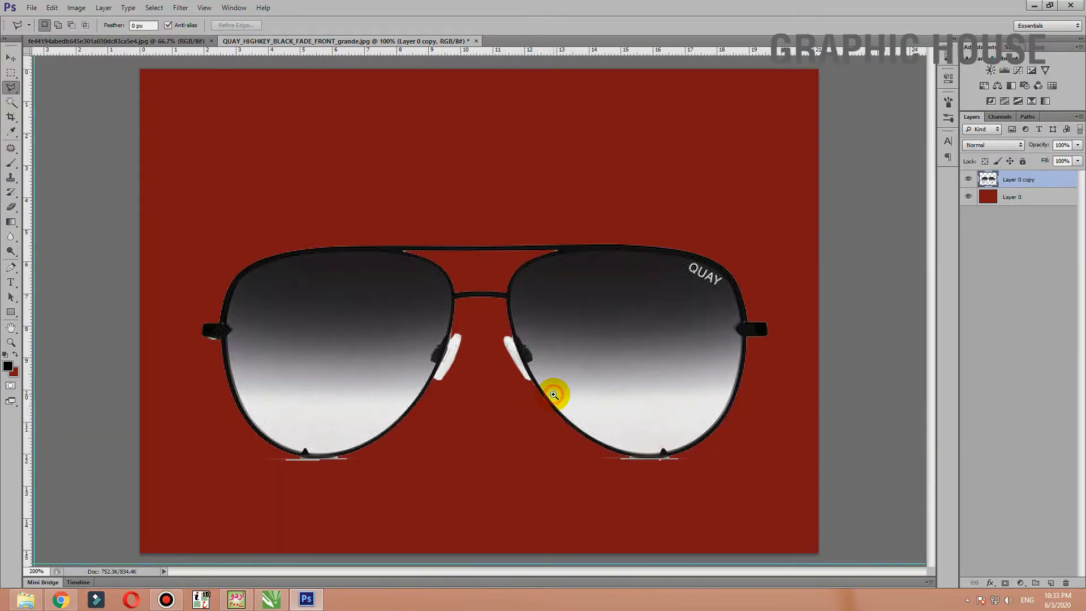
Trace the leftover white strip beneath the right lens with the Polygonal Lasso, following the frame edge, and delete it.
click(667, 407)
drag(667, 407, 582, 262)
click(537, 334)
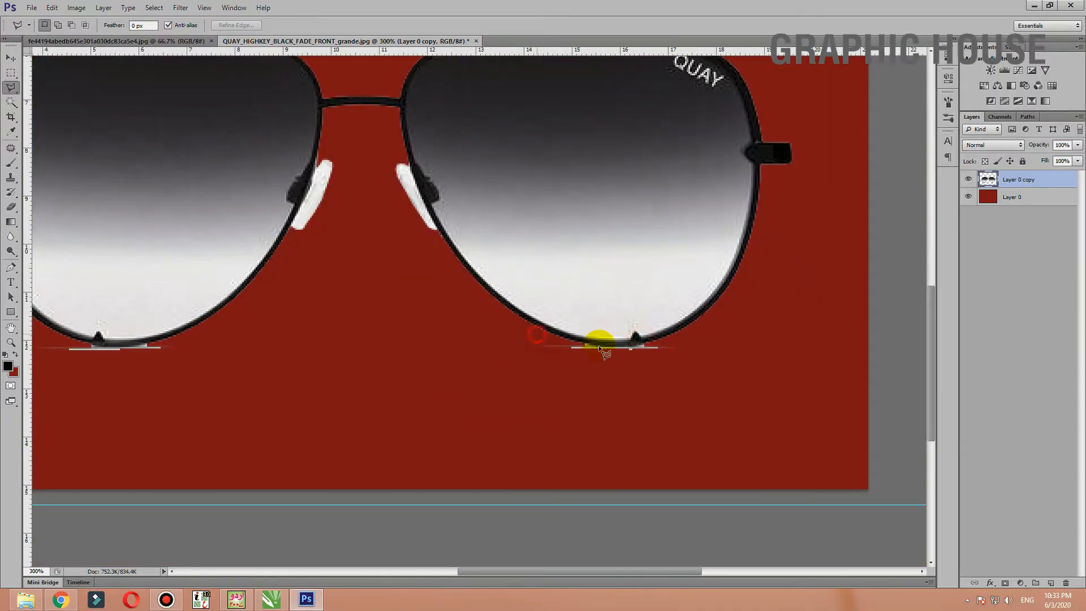
click(608, 347)
click(722, 336)
click(704, 394)
click(462, 486)
click(405, 394)
double_click(405, 394)
key(Delete)
Trace the leftover white strip beneath the left lens with the Polygonal Lasso, delete it and clear the selection.
drag(321, 380, 565, 387)
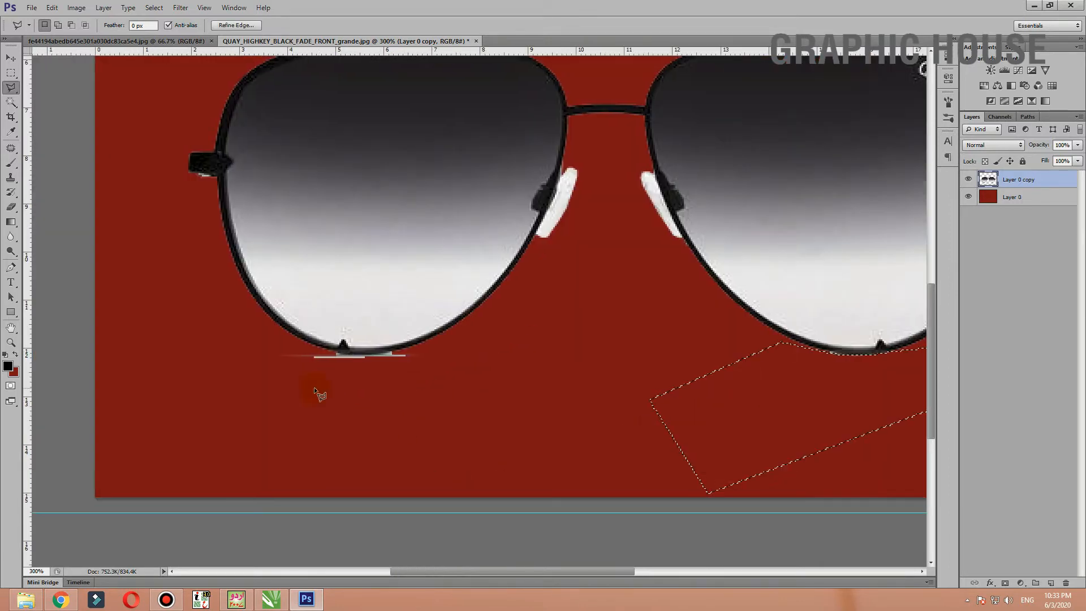
click(264, 391)
click(351, 354)
click(381, 355)
click(482, 343)
click(424, 459)
double_click(267, 465)
key(Delete)
key(ctrl+d)
key(ctrl+minus)
key(ctrl+minus)
key(ctrl+plus)
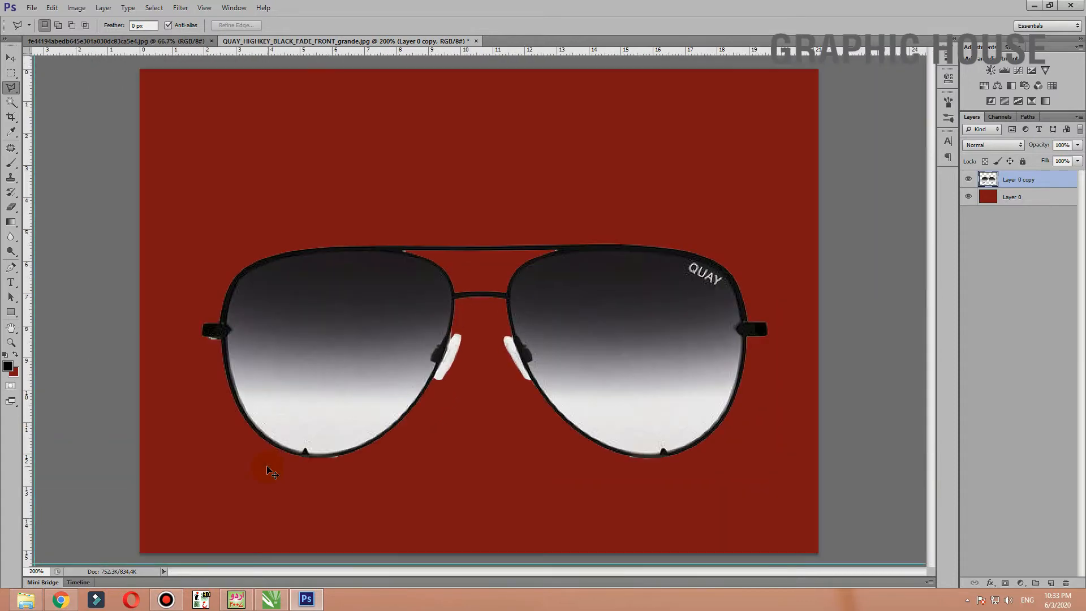
Trace the leftover white beneath the left temple hinge with the Polygonal Lasso and delete it.
key(w)
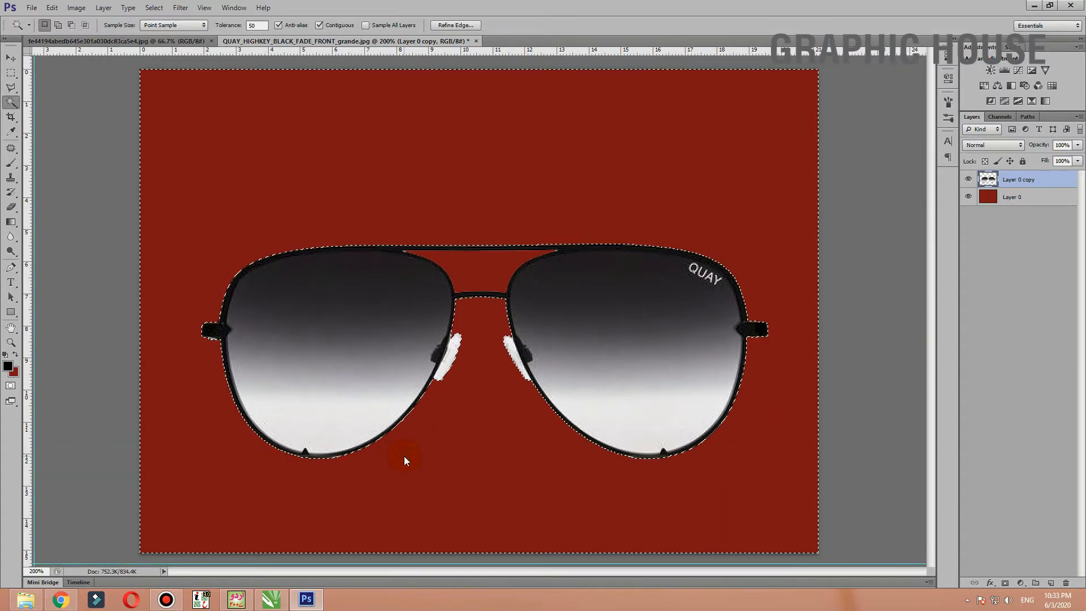
key(ctrl+plus)
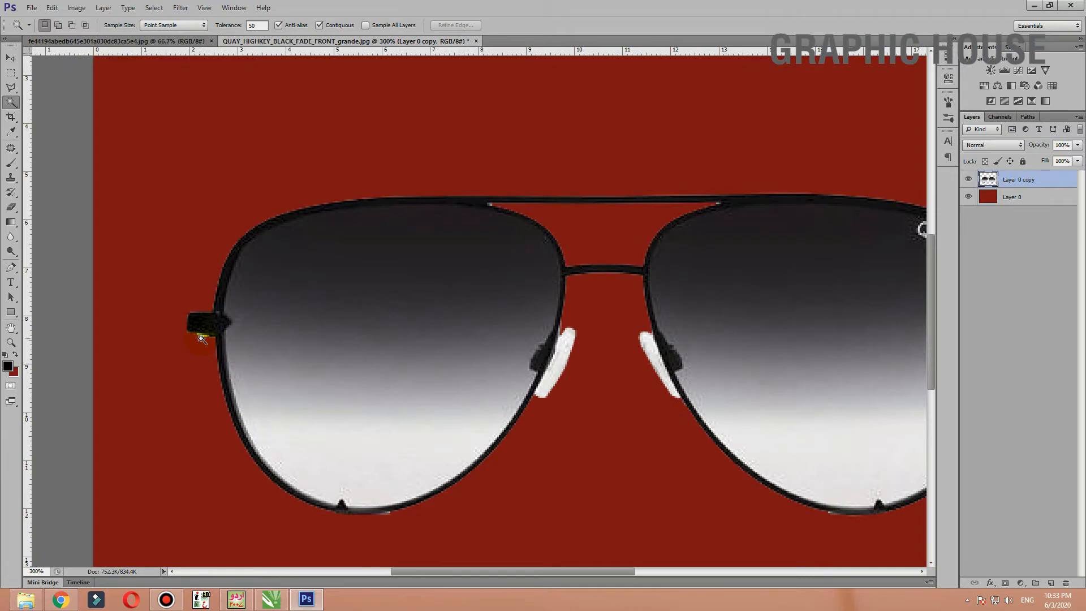
key(l)
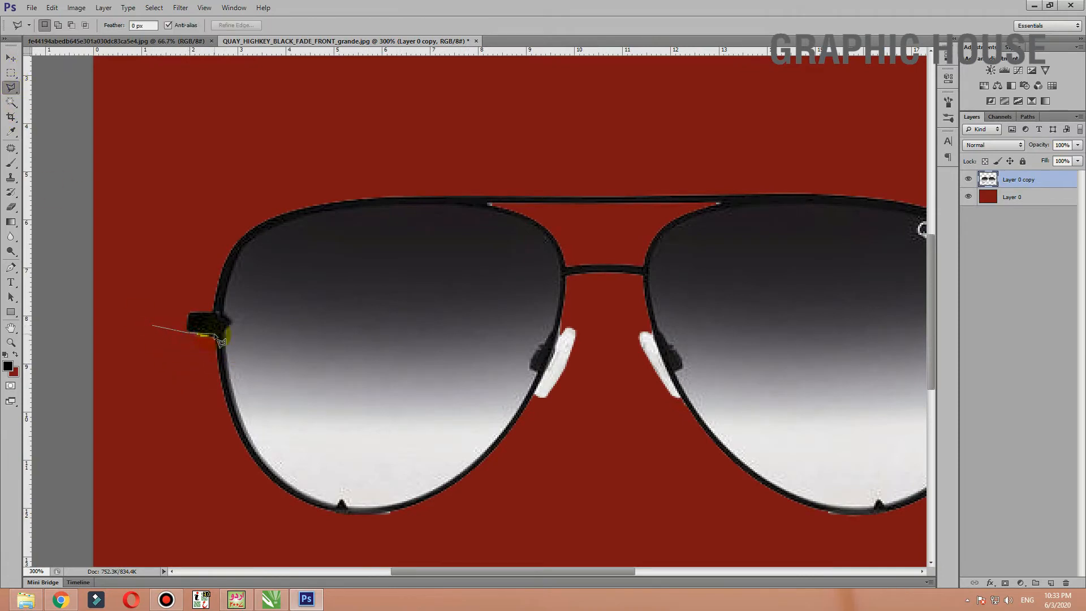
click(214, 335)
click(207, 369)
click(151, 367)
click(151, 327)
Trace the thin white remnants under the top bar where it meets the lenses, and delete them.
click(535, 227)
key(Escape)
click(516, 205)
double_click(518, 210)
click(568, 356)
Outline the last white remnant under the left lens's lower rim, delete it and clear the selection.
click(340, 525)
click(391, 527)
double_click(364, 529)
key(Delete)
key(ctrl+d)
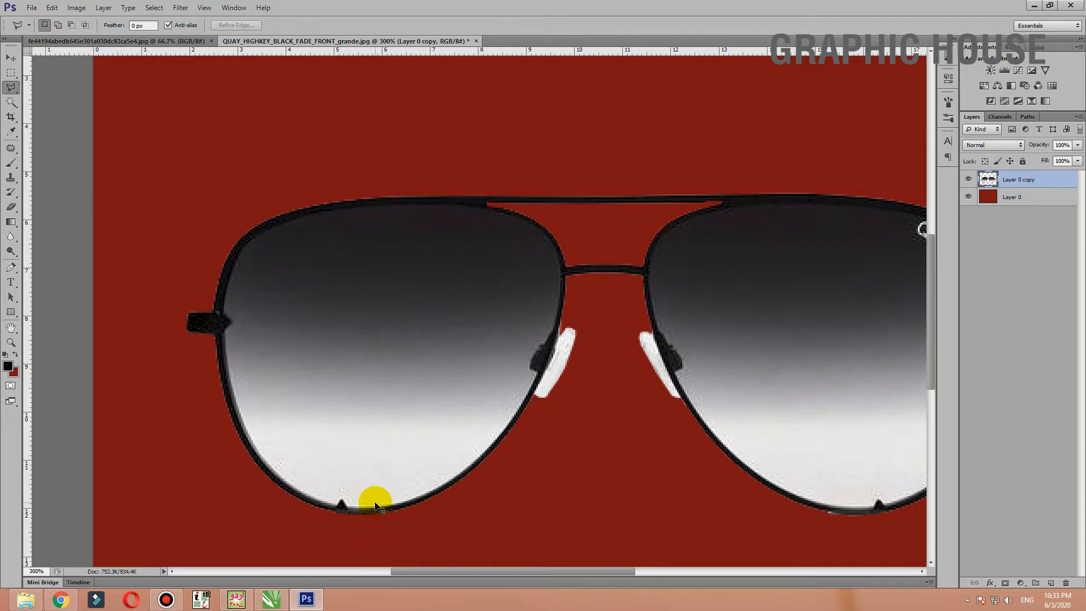
key(ctrl+minus)
key(ctrl+minus)
key(ctrl+plus)
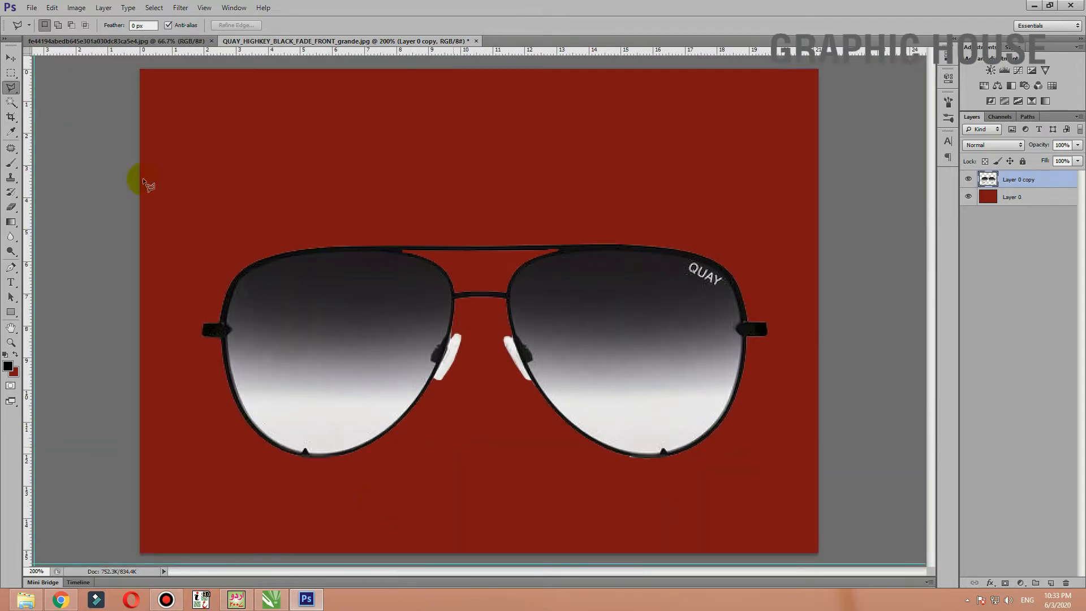
Select the transparent area around the glasses with the Magic Wand, adding the gap between the top bar and bridge.
click(11, 102)
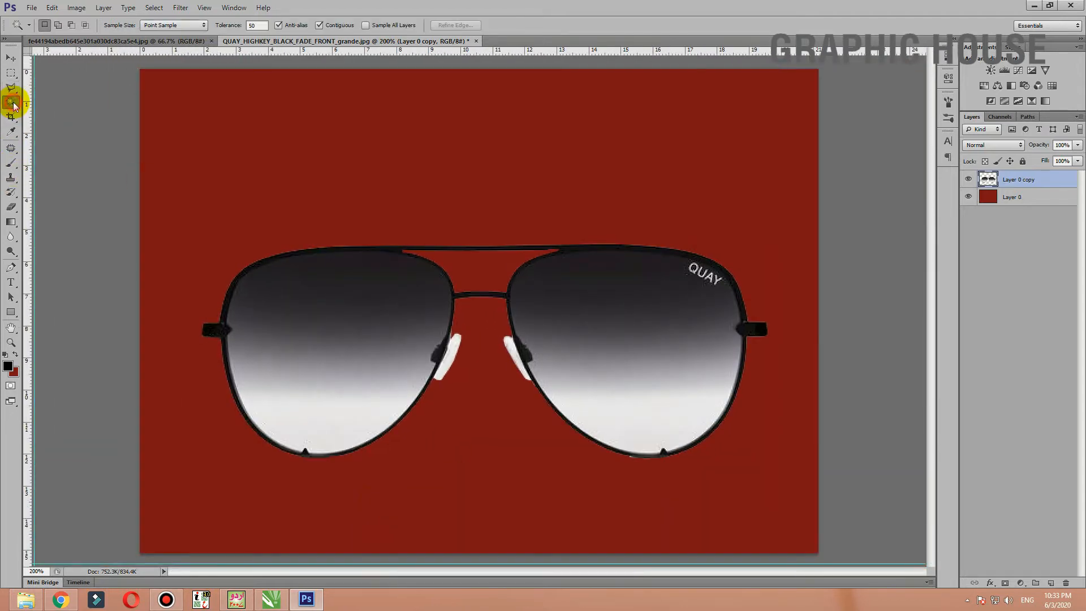
click(475, 215)
shift+click(480, 270)
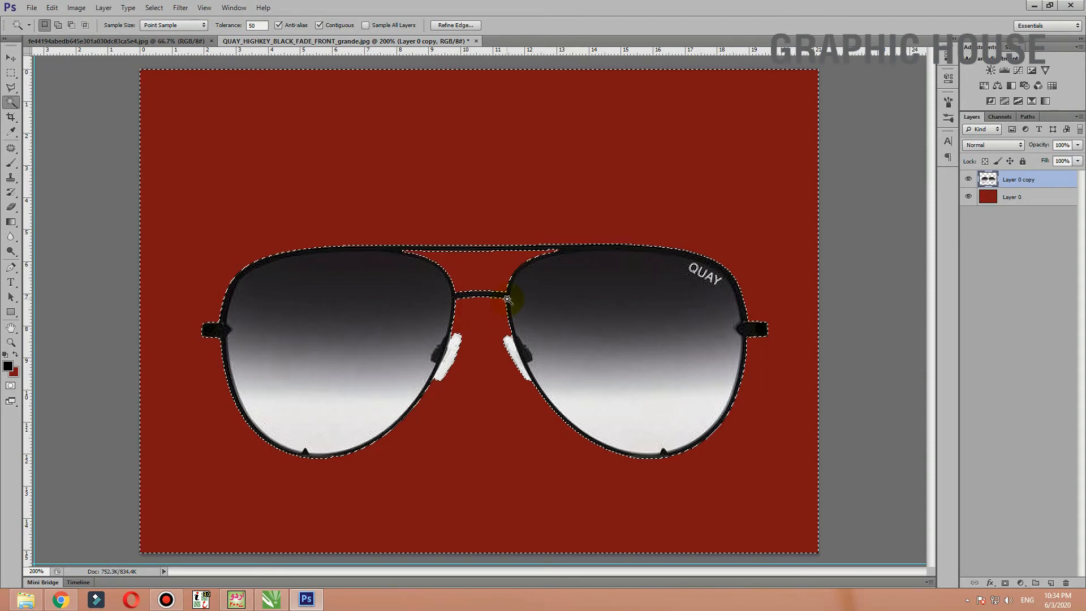
Feather the selection around the glasses by 0.2 pixels, and deselect.
key(shift+F6)
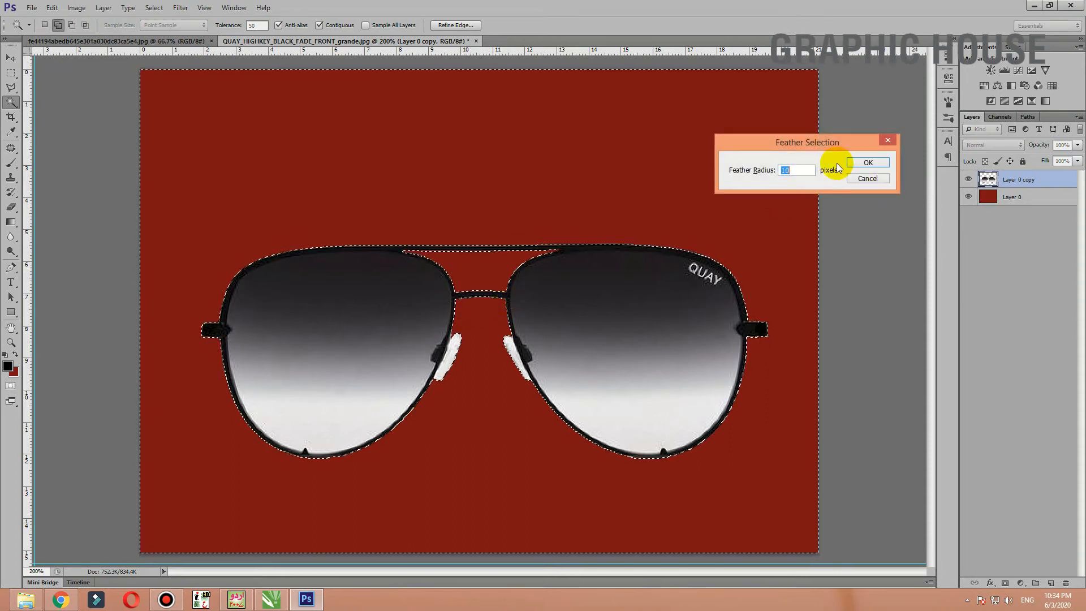
drag(801, 172, 744, 166)
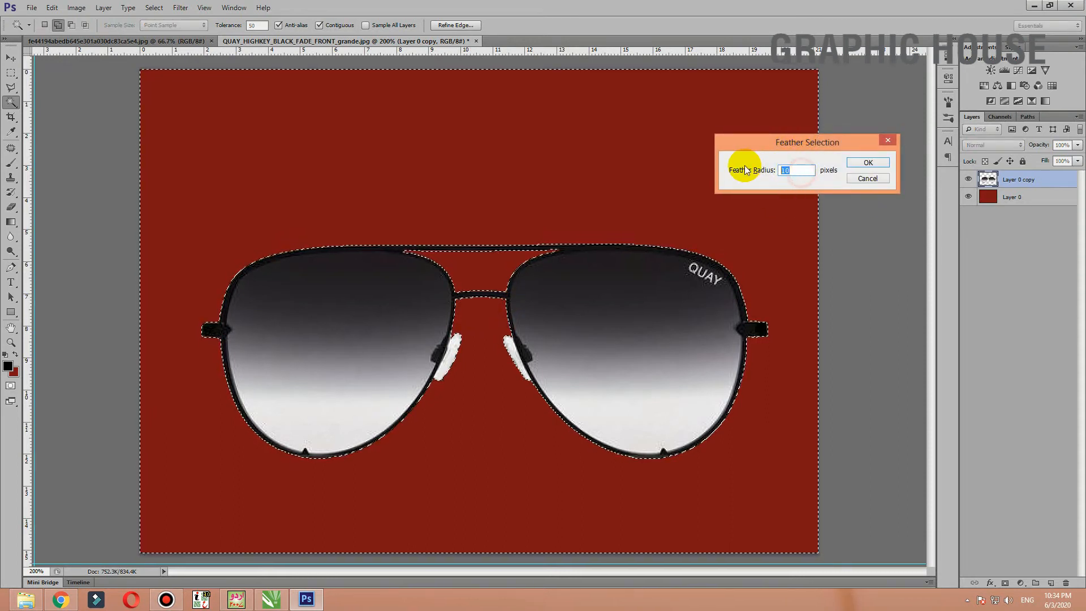
text(0.2)
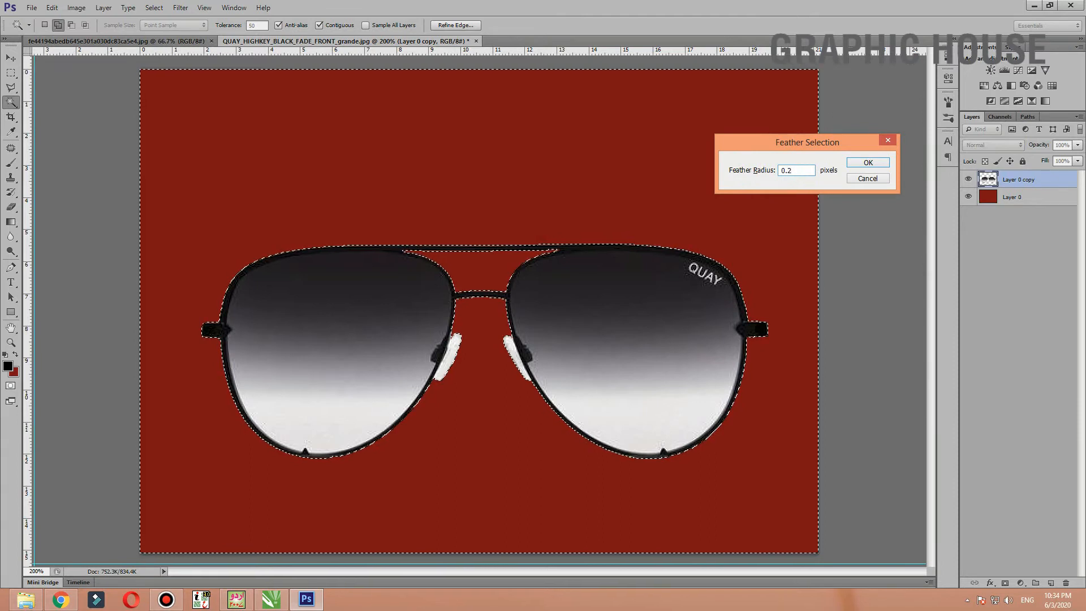
key(Return)
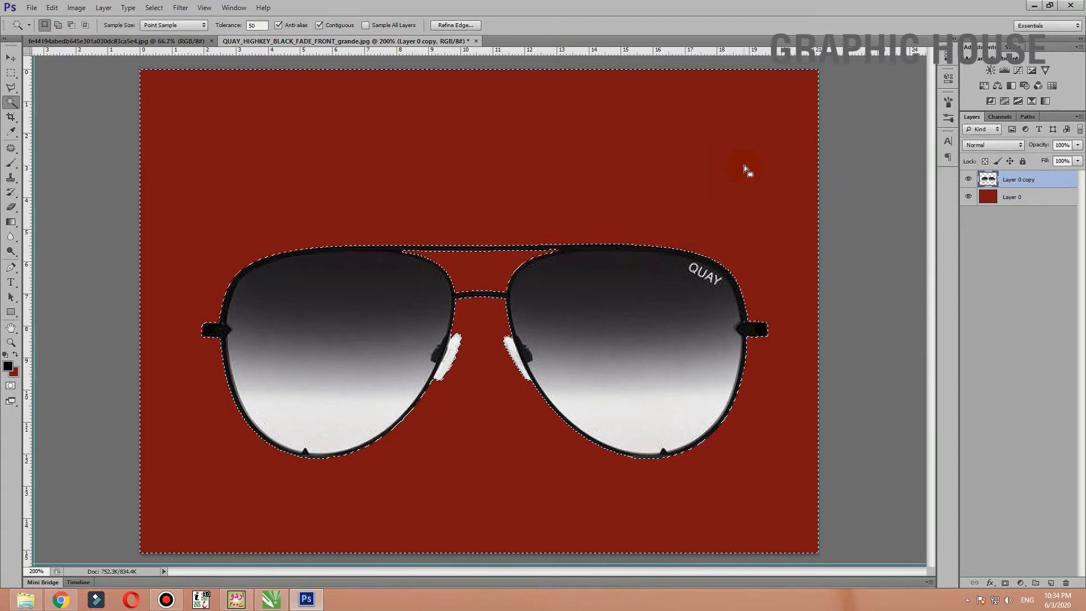
key(ctrl+d)
Move the cut-out glasses slightly upward on the red background.
drag(411, 237, 413, 267)
click(235, 368)
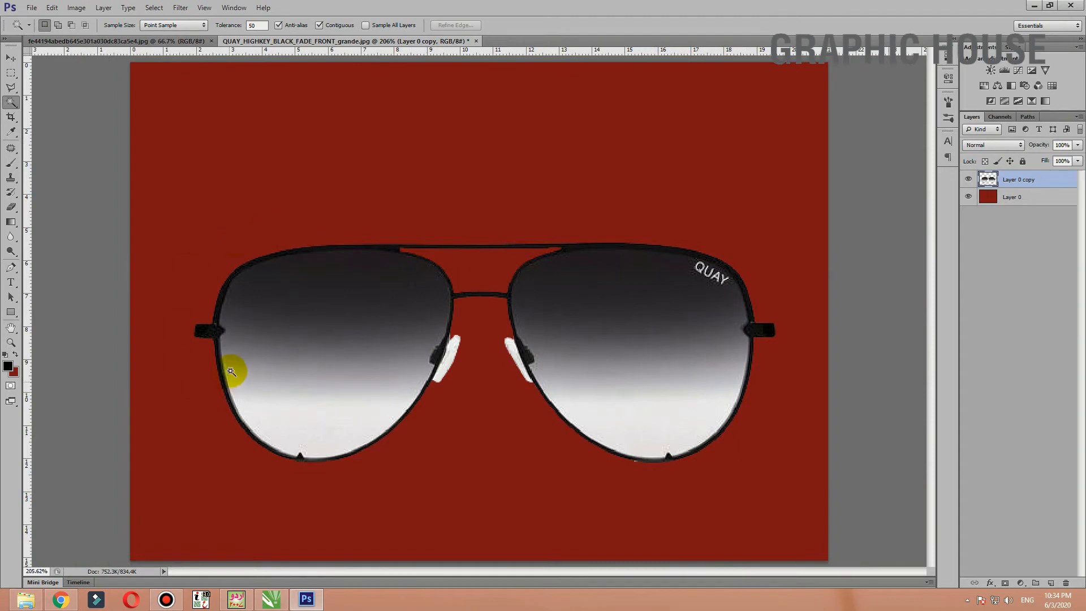
click(11, 57)
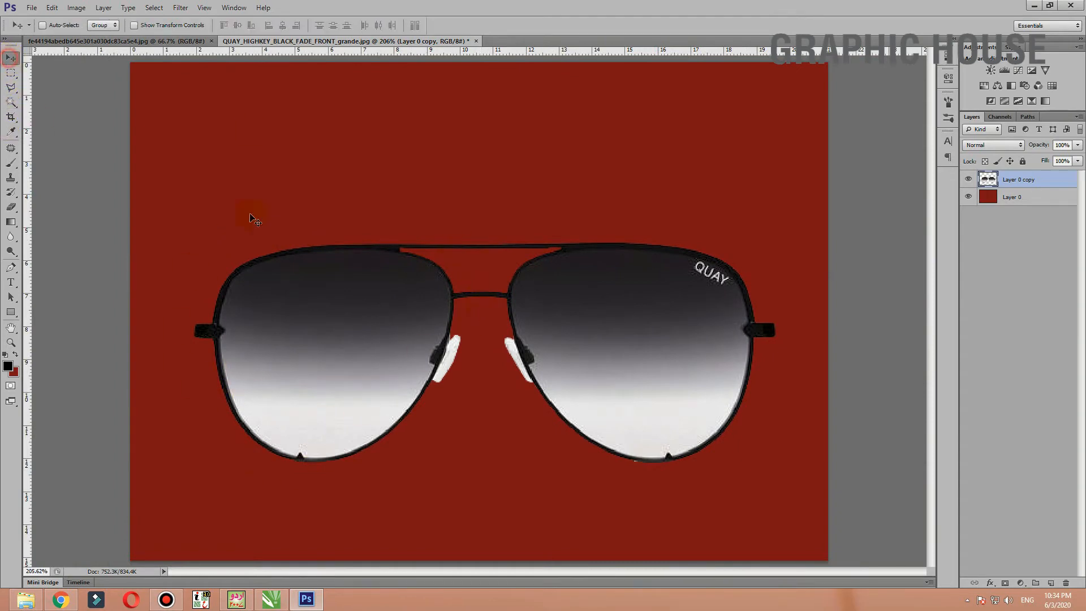
drag(325, 339, 325, 330)
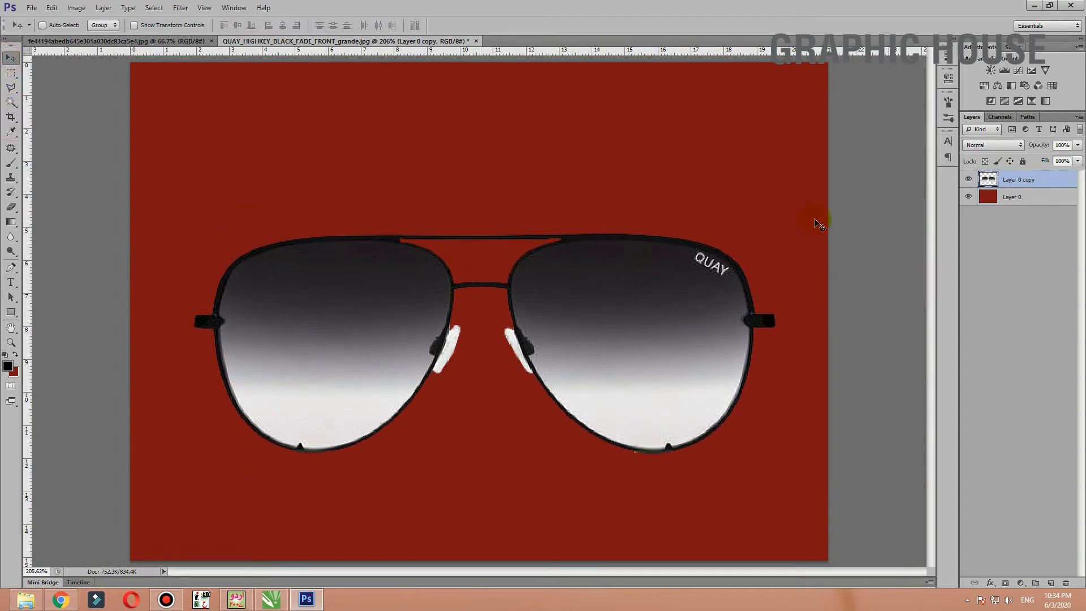
Select the right lens's gradient with the Magic Wand, extending the selection upward while leaving out the frame and QUAY logo.
key(w)
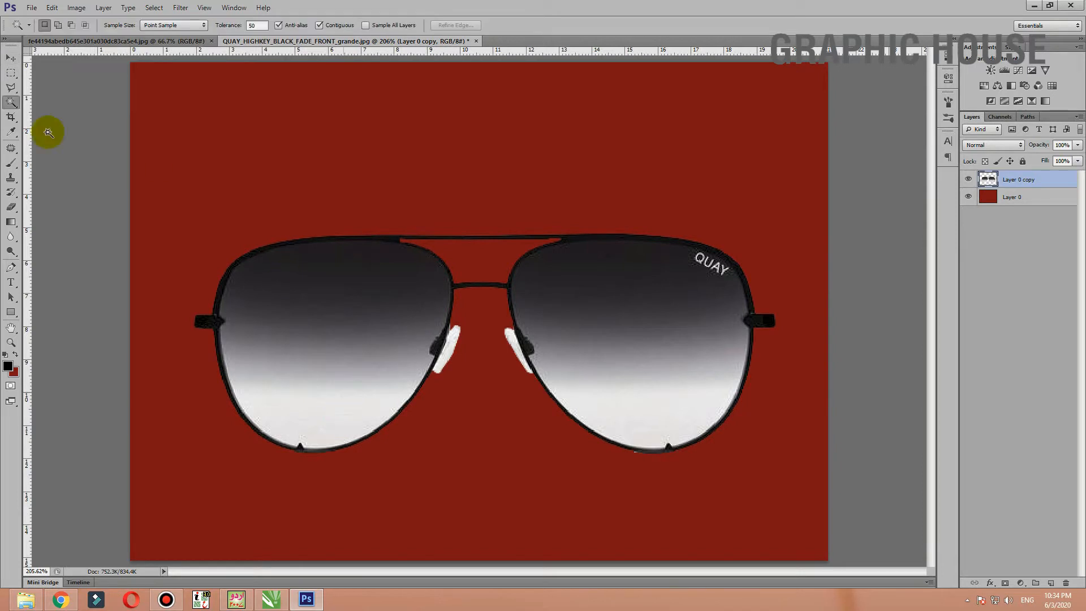
drag(10, 105, 49, 110)
click(296, 407)
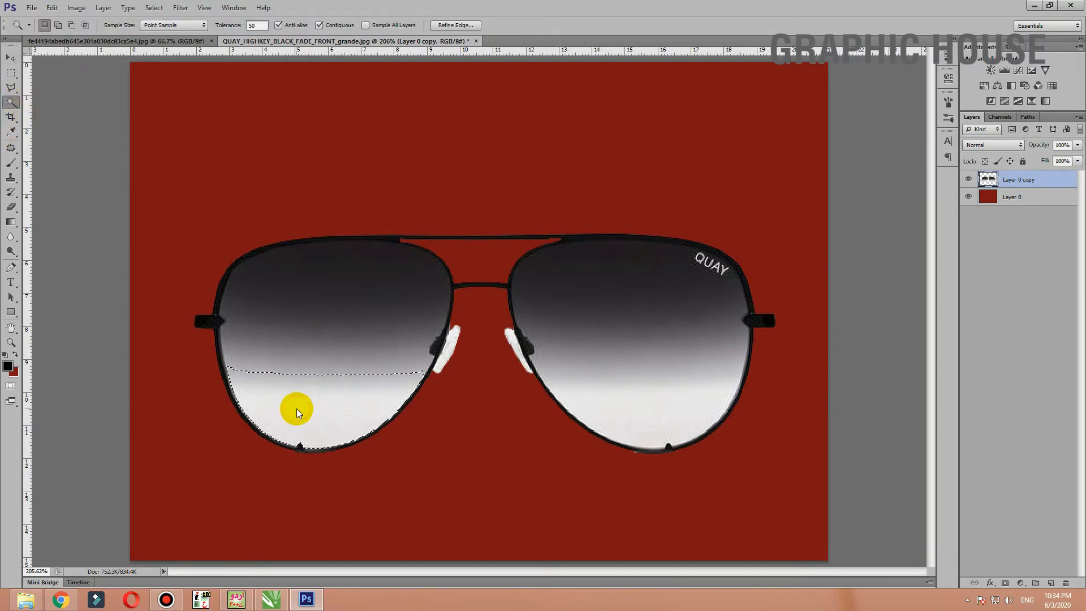
click(660, 389)
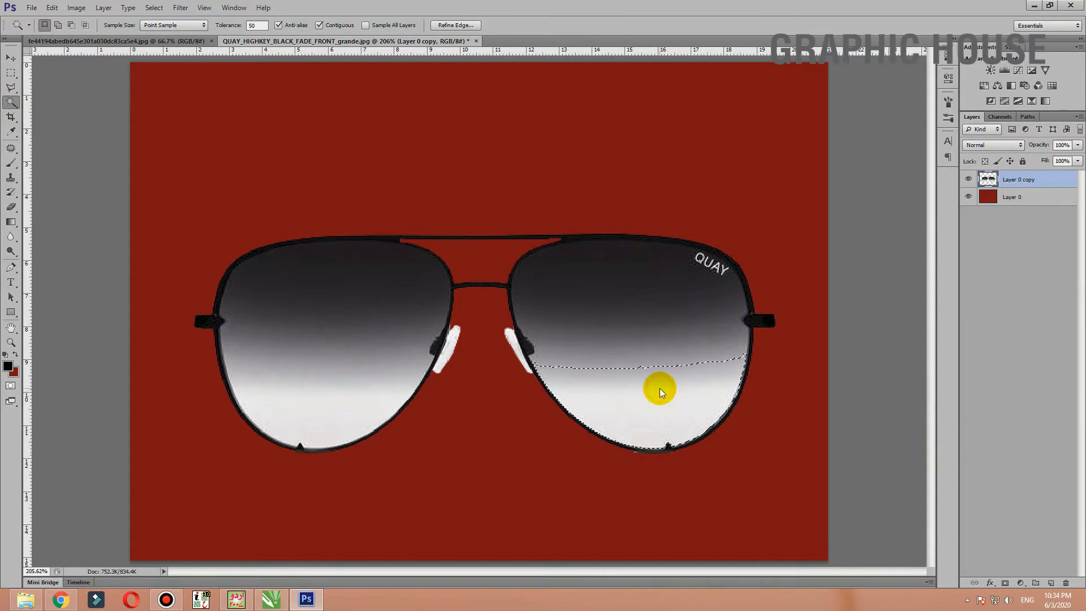
shift+click(647, 344)
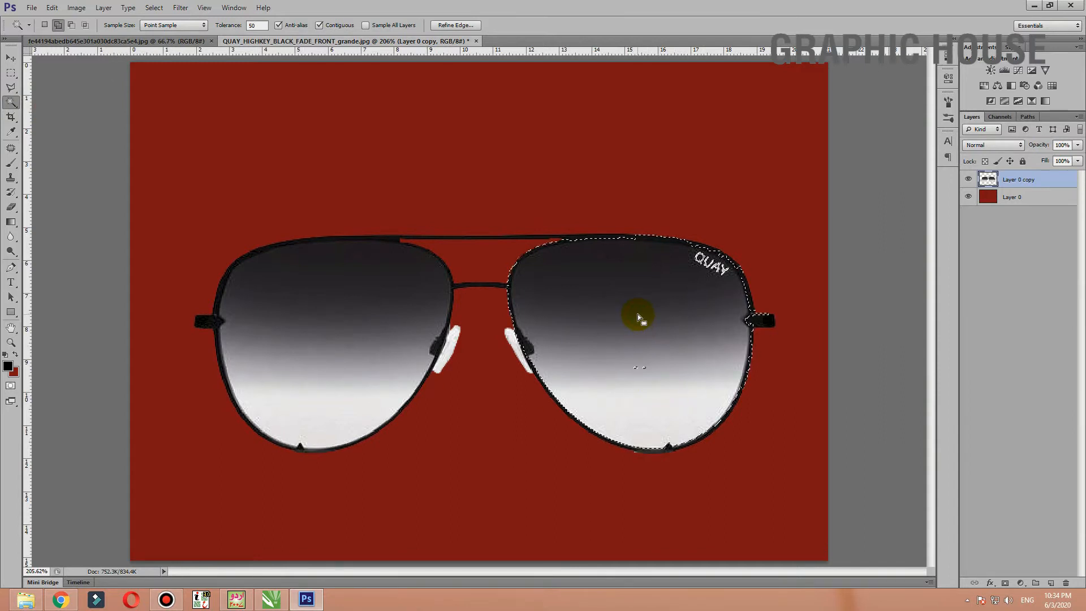
click(638, 398)
click(639, 359)
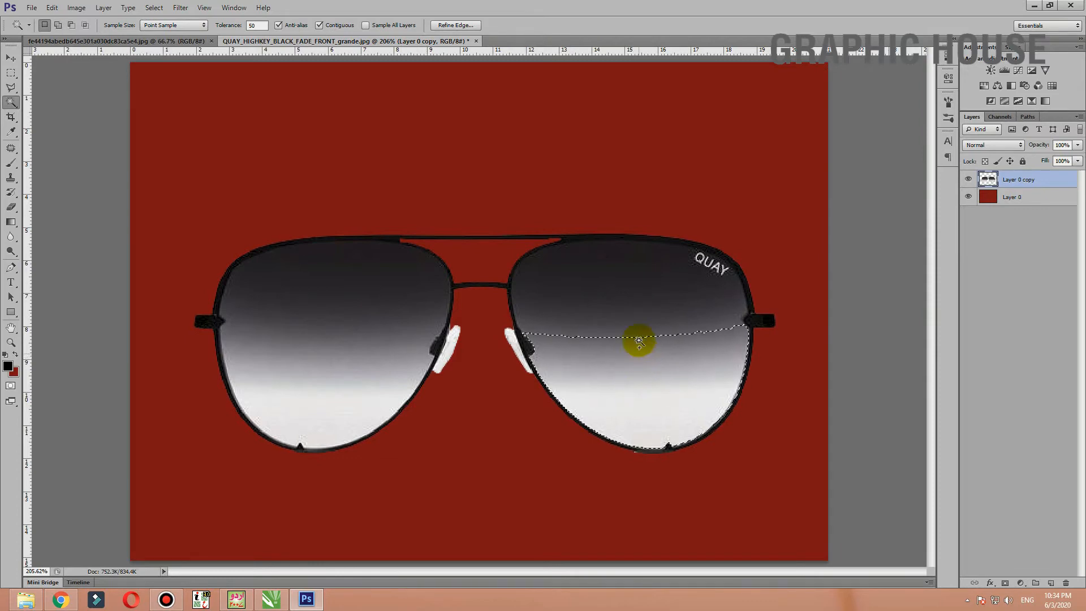
shift+click(638, 328)
Cut the selected right lens onto a new layer and move it back into its frame.
key(ctrl+x)
key(ctrl+v)
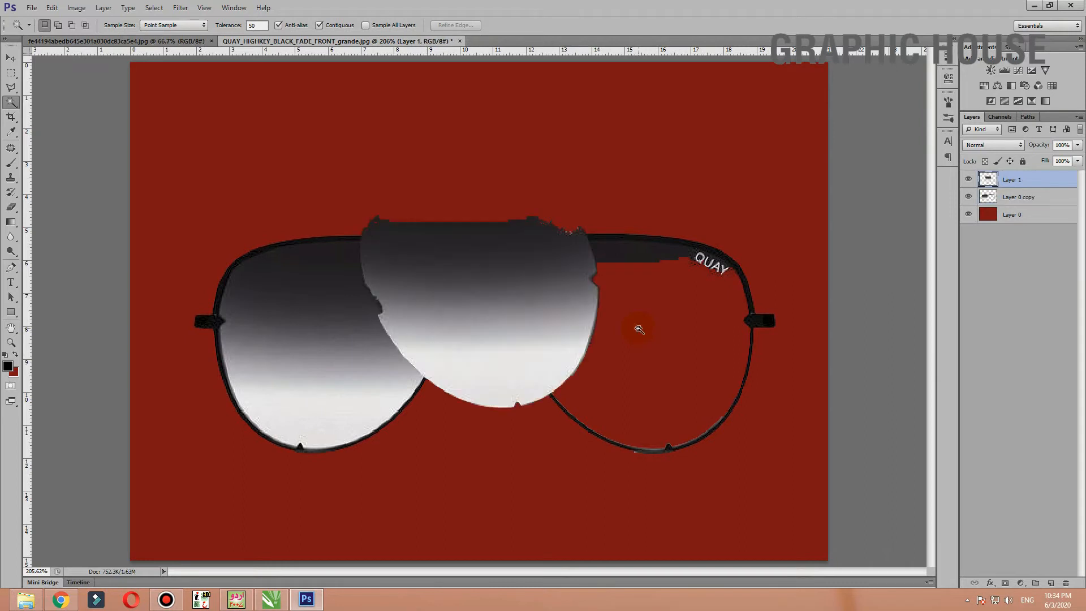
click(11, 59)
drag(561, 326, 673, 364)
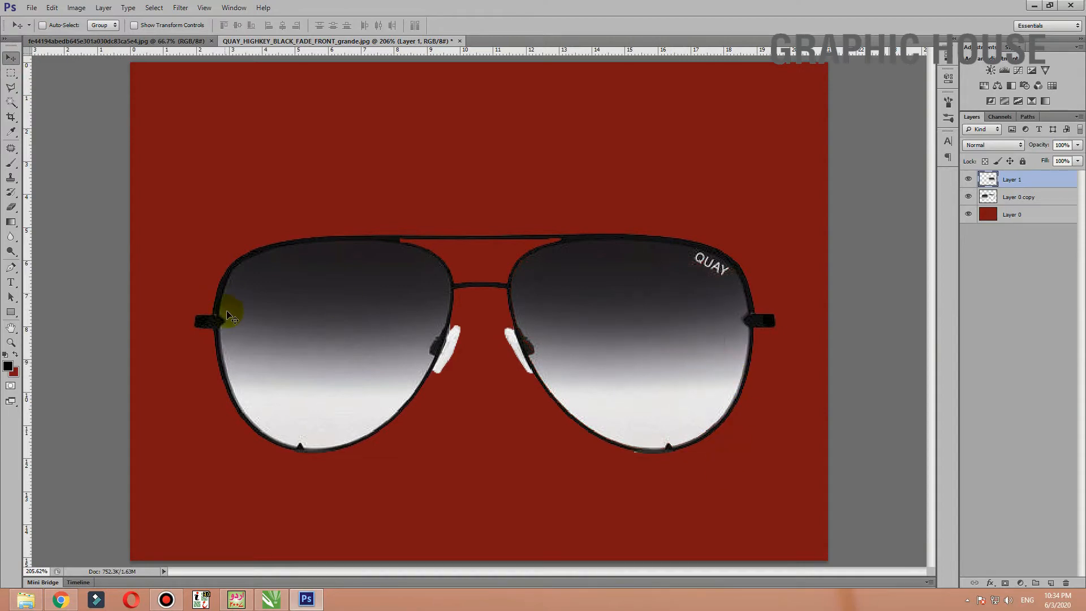
Select the left lens's gradient on the Layer 0 copy with the Magic Wand, extending the selection upward.
click(990, 198)
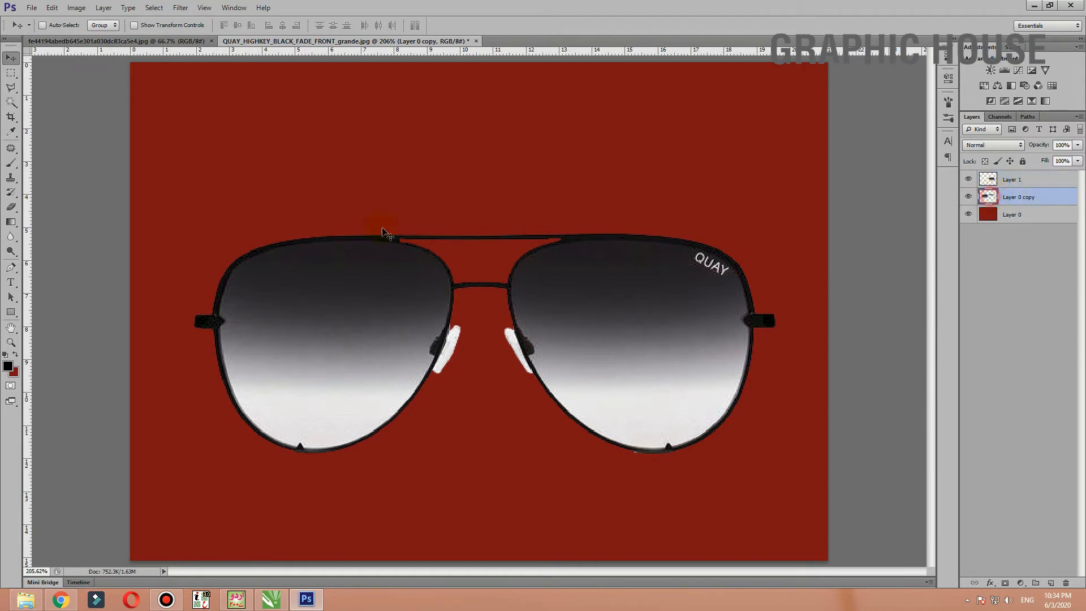
key(w)
click(304, 369)
shift+click(306, 399)
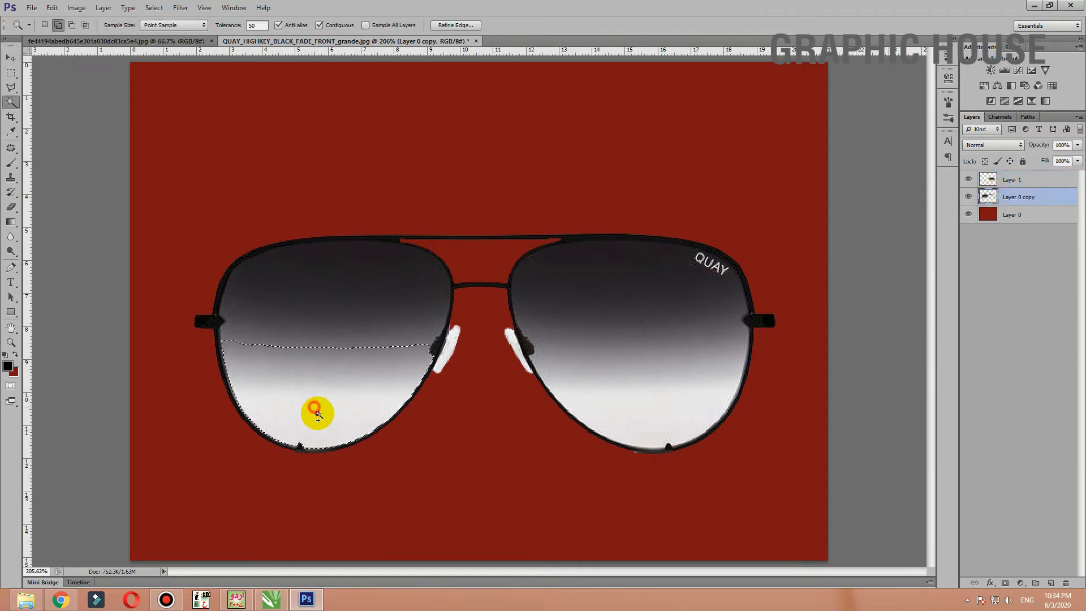
shift+click(335, 338)
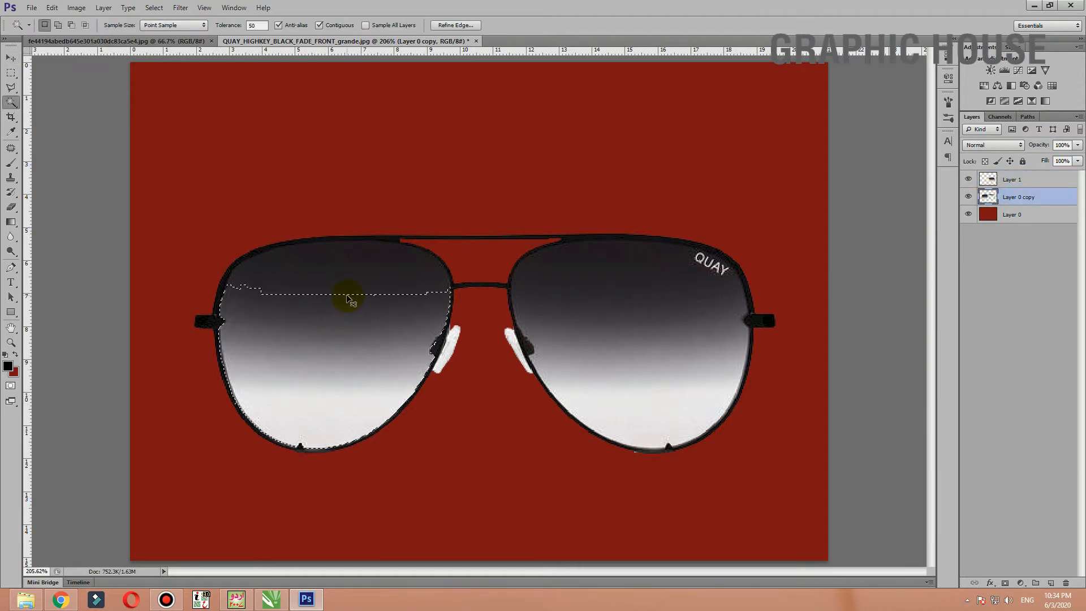
Cut the selected left lens and paste it onto a new layer.
key(ctrl+x)
key(ctrl+v)
click(11, 57)
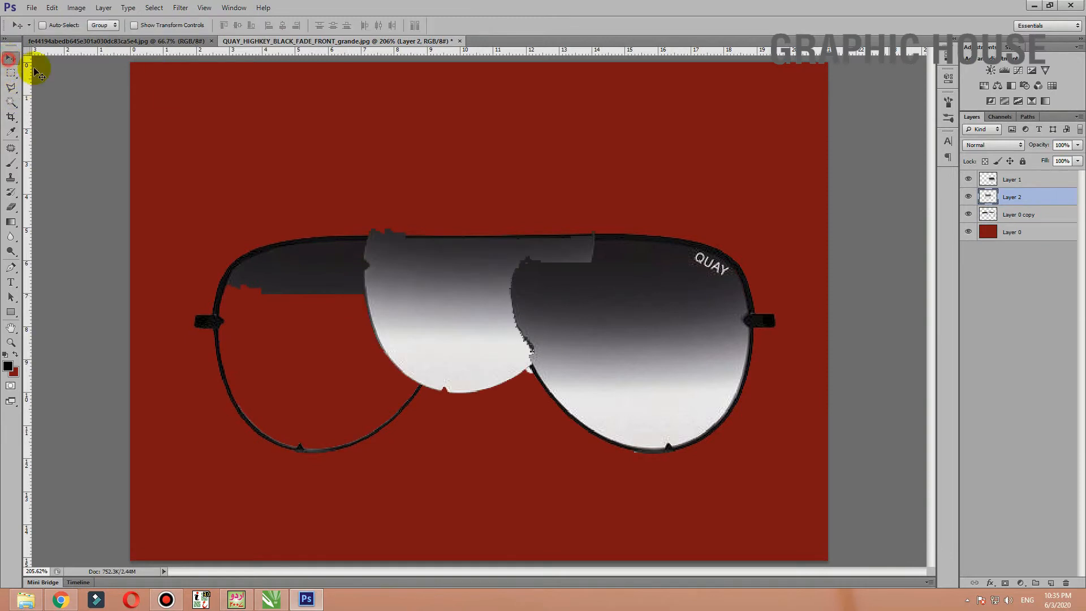
Try to fit the pasted left lens into its frame, nudging it into alignment.
drag(427, 375, 306, 431)
key(Down)
key(Down)
key(Right)
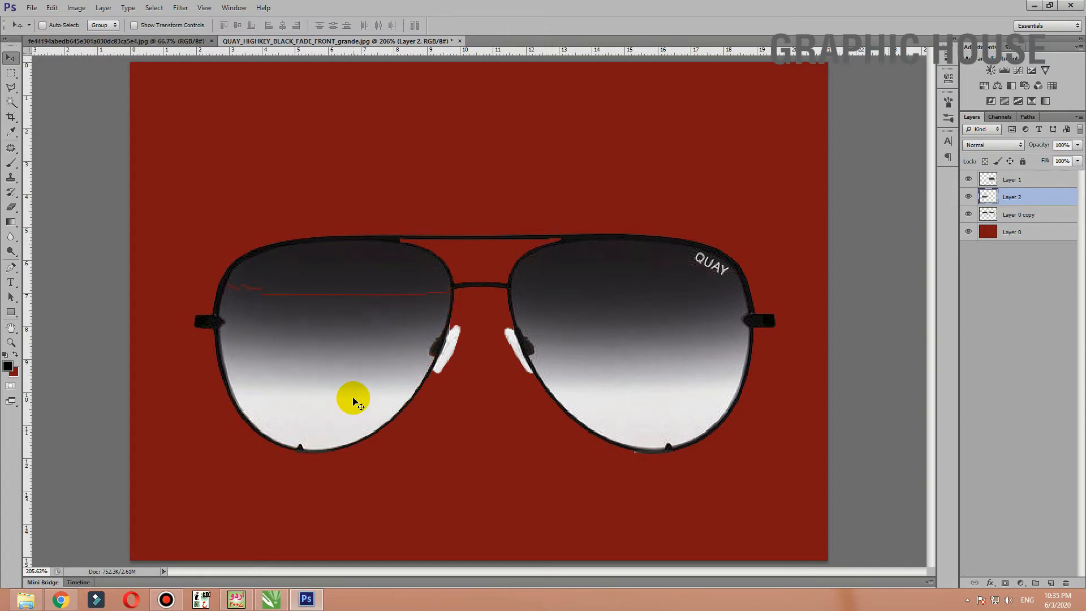
key(Up)
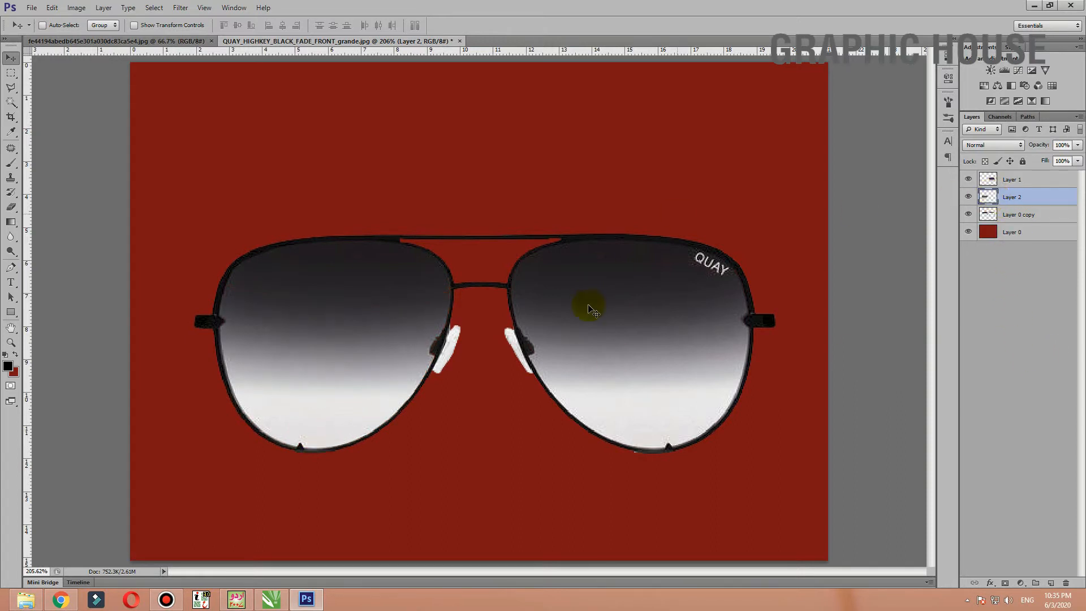
Undo the left lens's placement in the frame, returning it to where it was pasted.
drag(338, 351, 482, 294)
click(1078, 161)
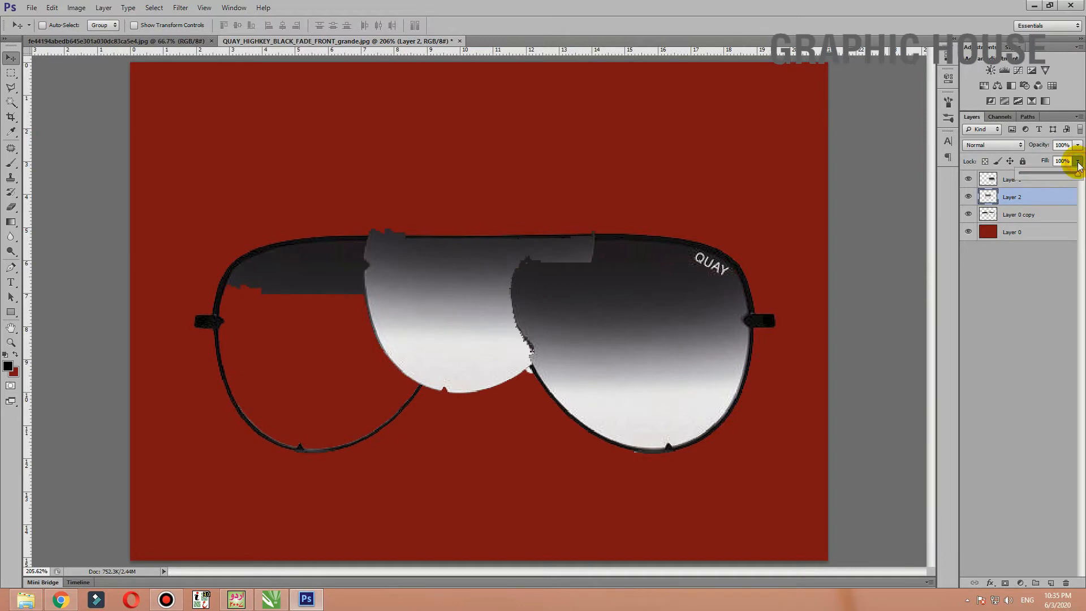
click(516, 289)
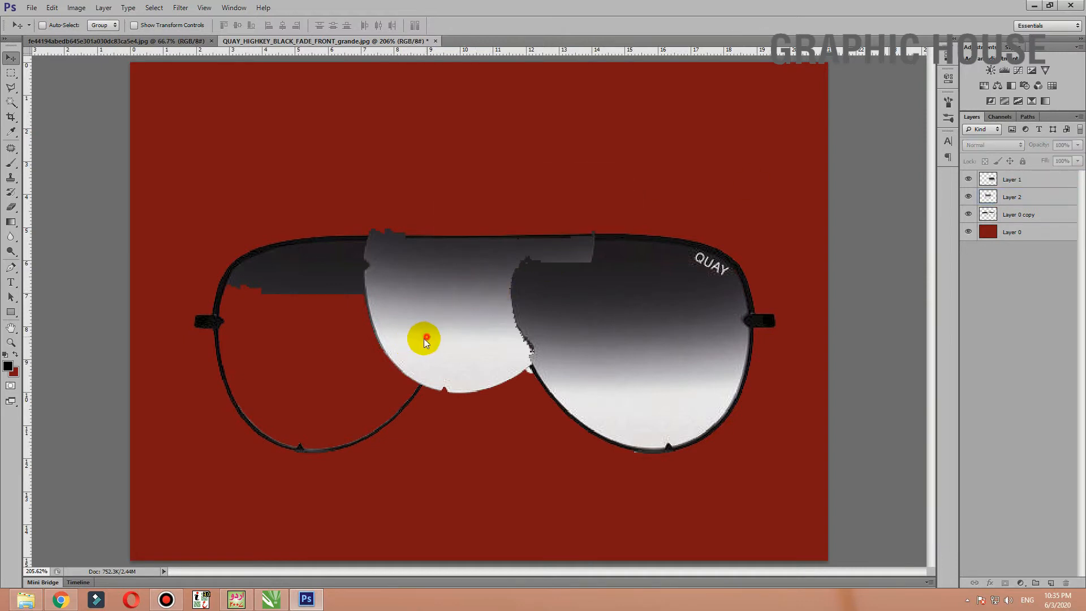
key(Return)
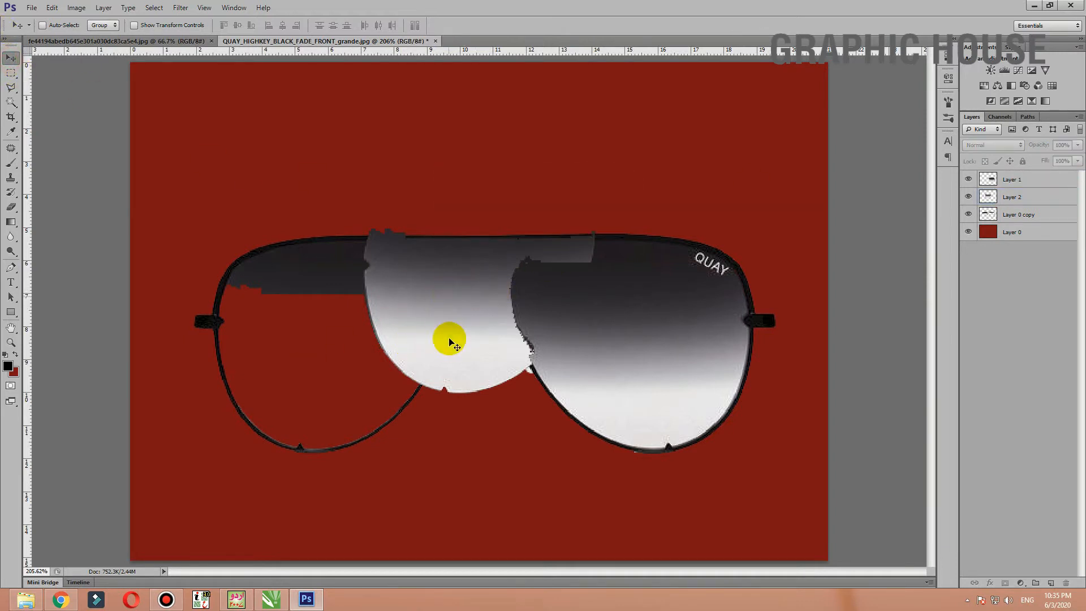
Move the left lens piece into its frame and set its layer fill to 78%.
drag(450, 339, 300, 399)
click(1078, 161)
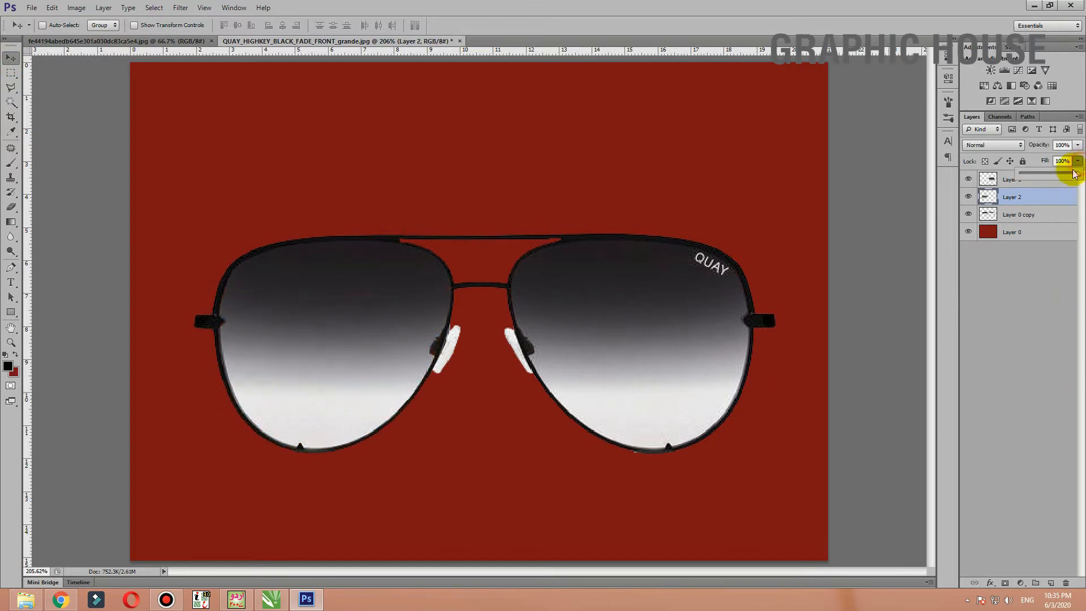
drag(1067, 176, 1069, 178)
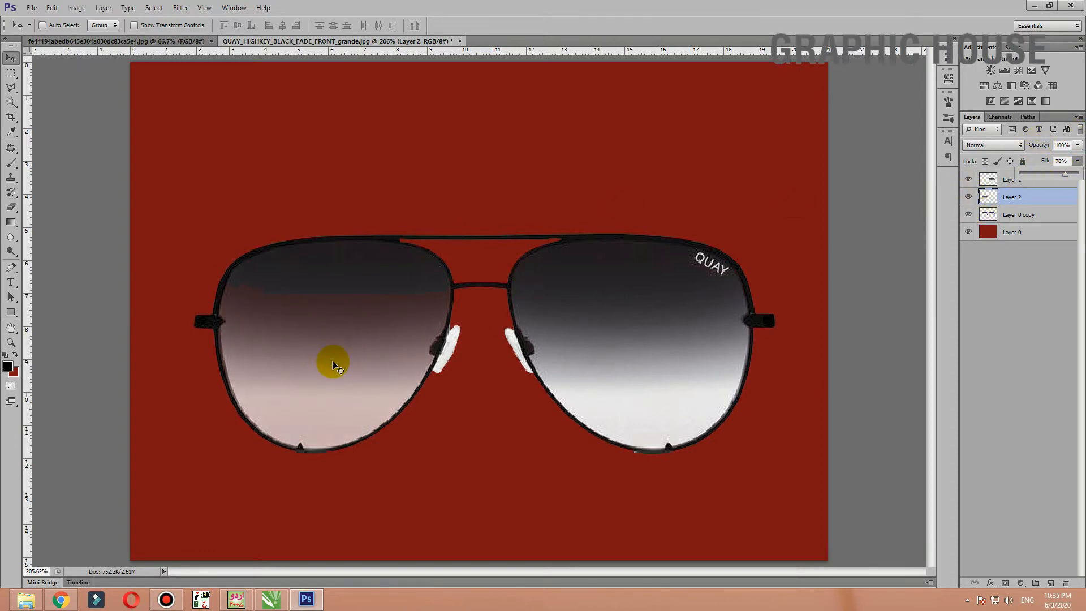
Set the right lens layer's fill to 88% and delete the solid red background layer.
drag(633, 368, 637, 371)
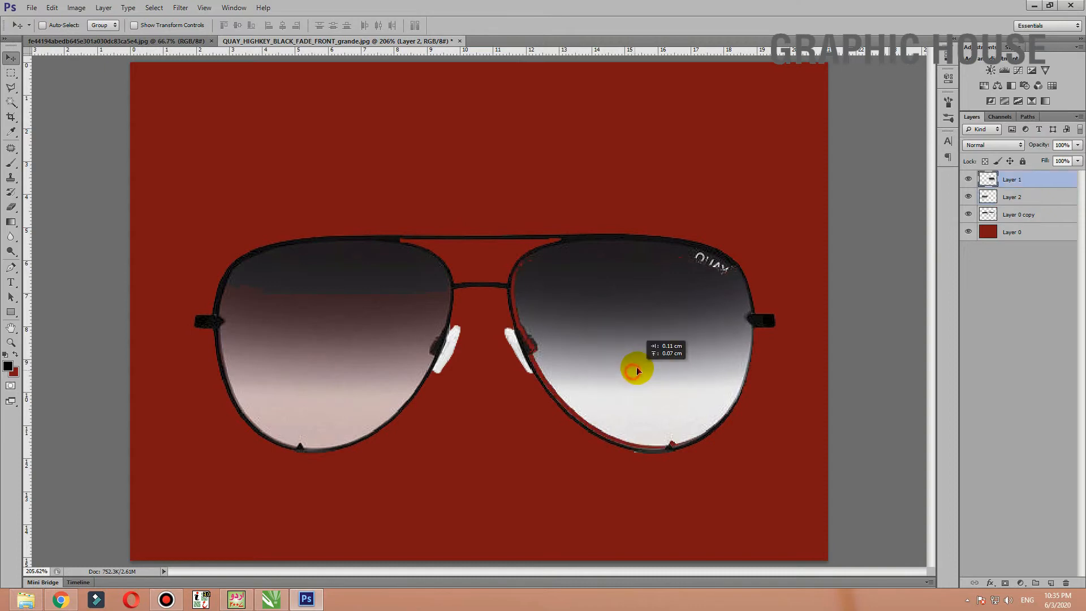
click(1078, 161)
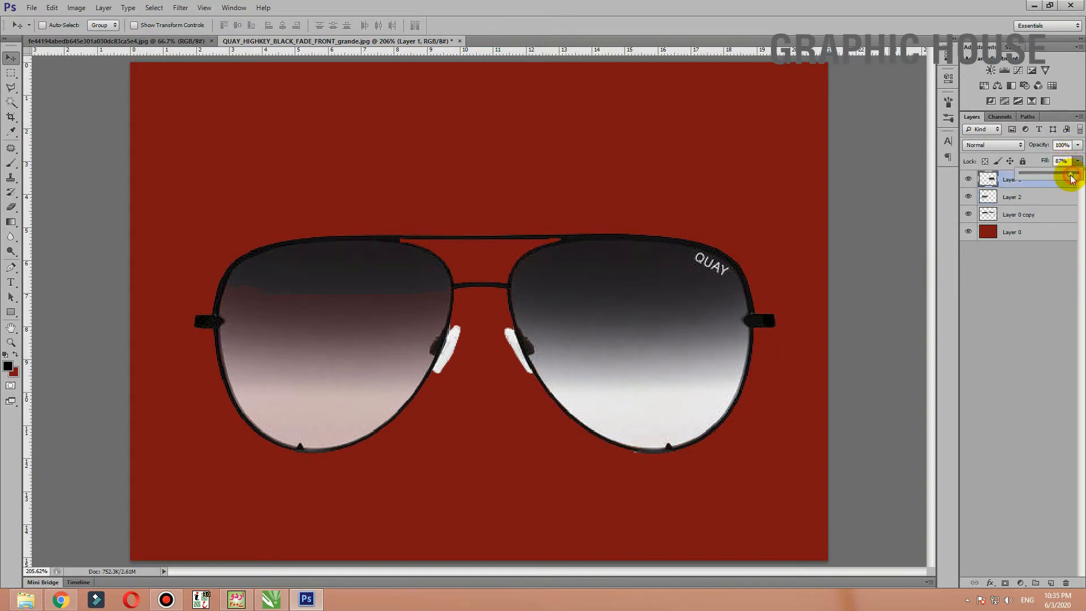
drag(1071, 179, 1071, 179)
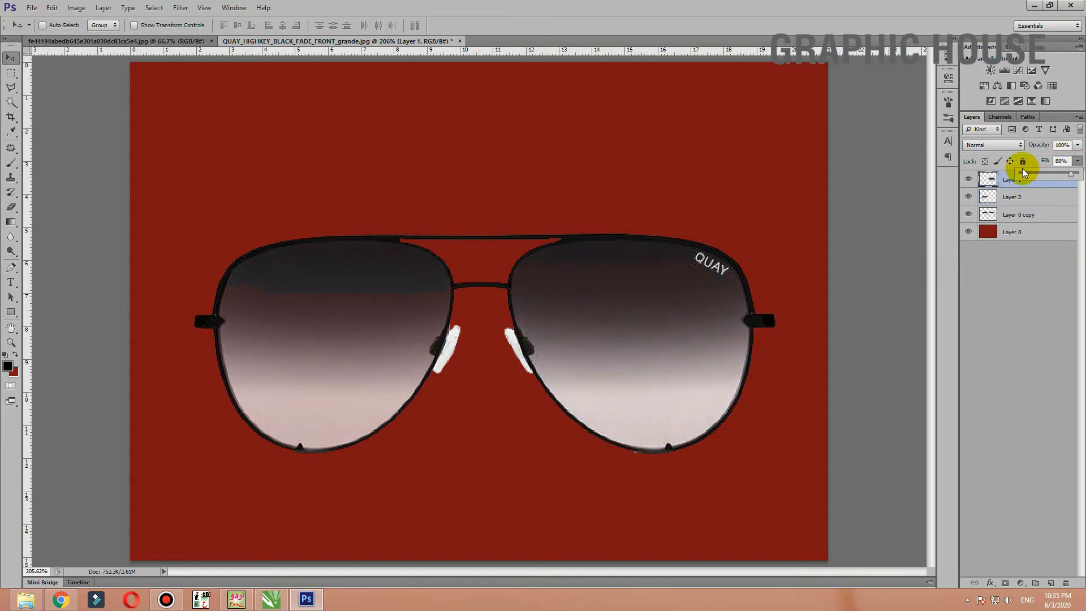
click(989, 236)
key(Delete)
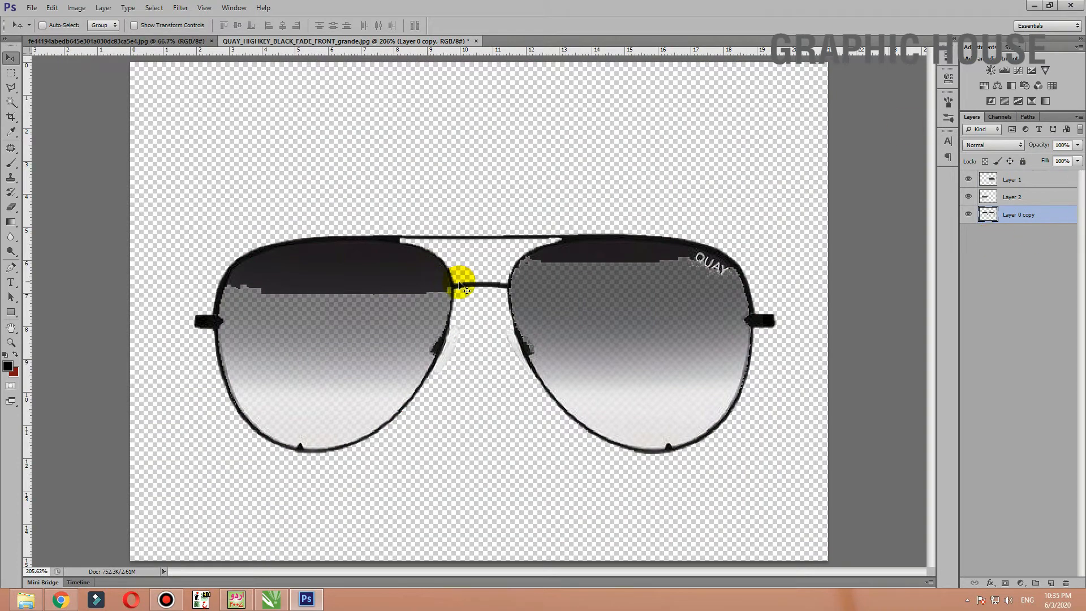
Try to select the leftover dark lens areas on the frame layer with the Magic Wand.
key(w)
click(389, 263)
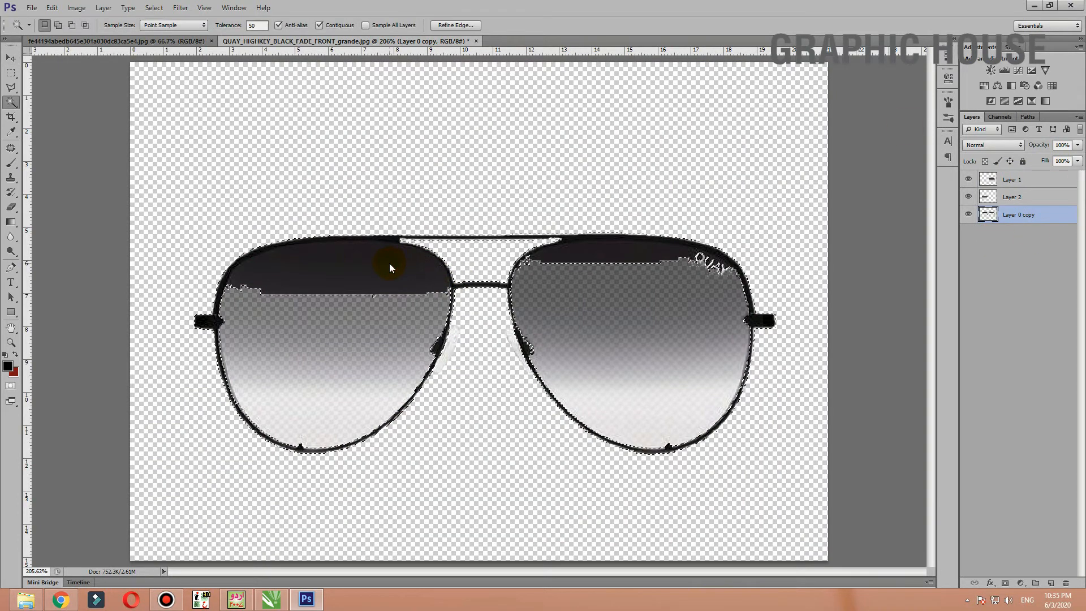
click(987, 198)
click(986, 215)
click(636, 243)
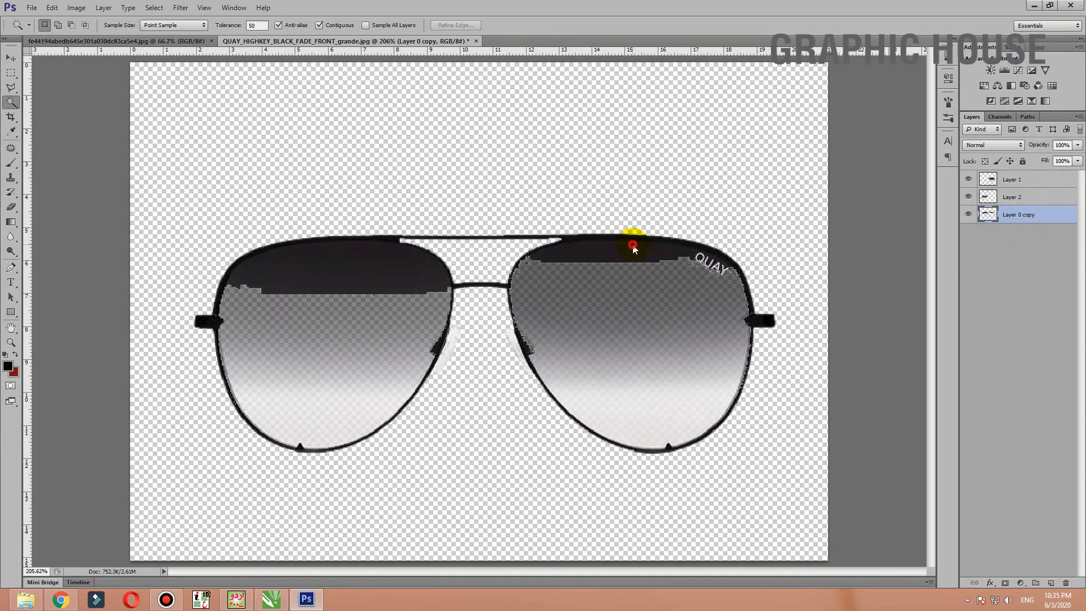
click(635, 244)
click(635, 243)
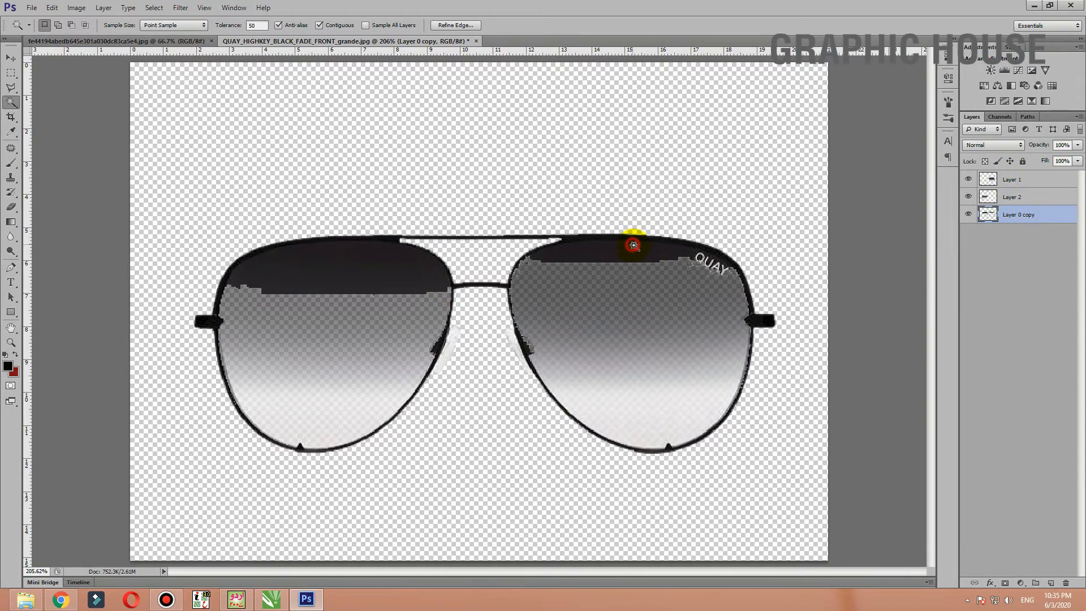
Outline the dark area left at the top of the left lens with the Polygonal Lasso and cut and paste it onto a new layer.
click(10, 88)
scroll(219, 288, up, 1)
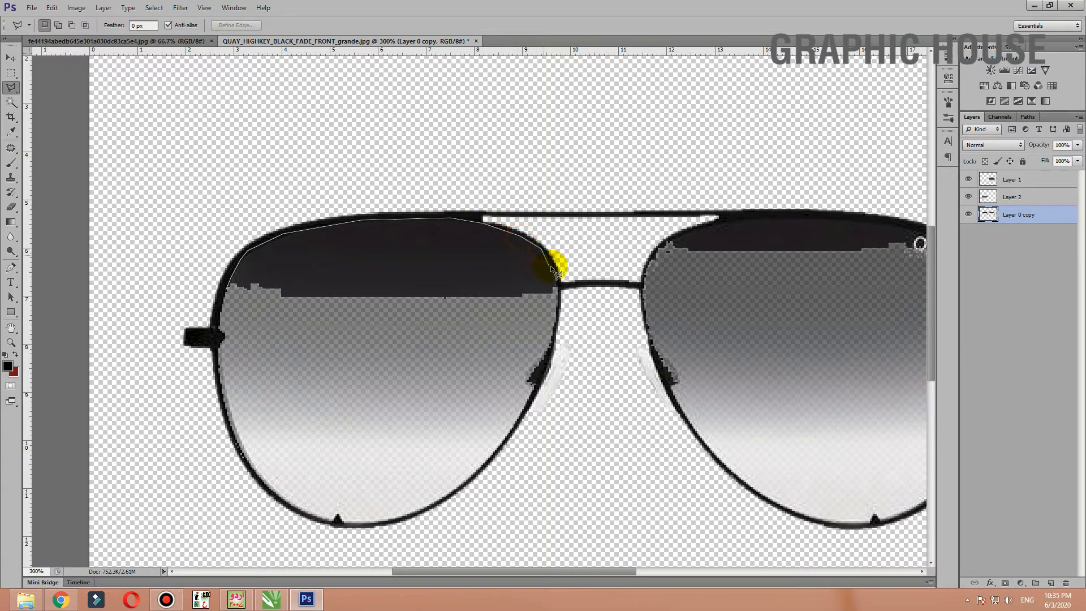
click(474, 351)
click(255, 340)
key(ctrl+x)
key(ctrl+v)
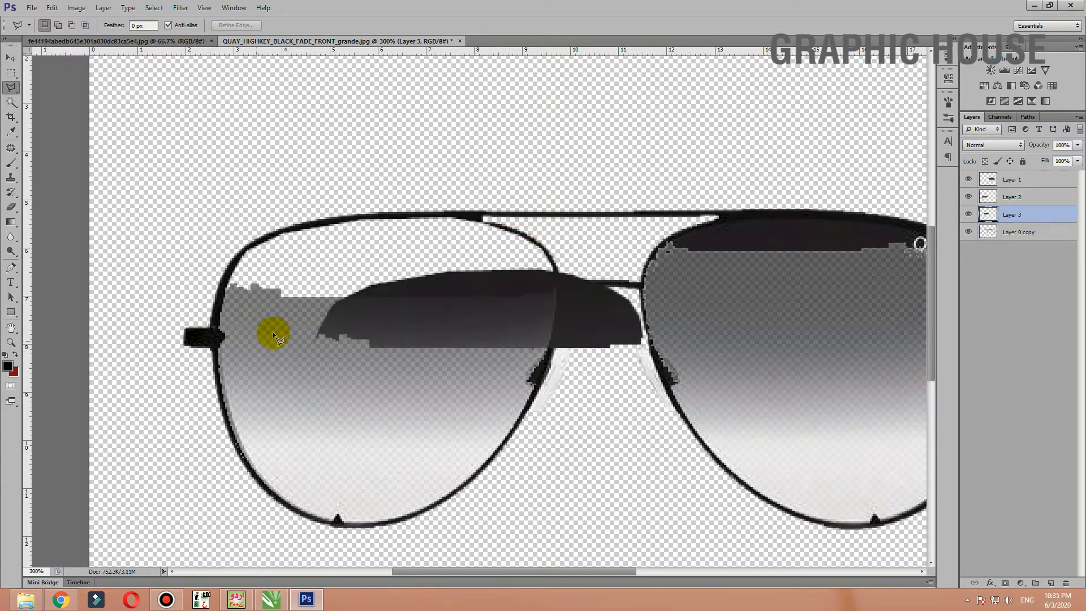
Move the pasted dark piece back into the top of the left lens and set its layer fill to 79%.
click(11, 57)
mouse_move(480, 283)
mouse_down()
mouse_move(381, 230)
mouse_move(390, 227)
mouse_up()
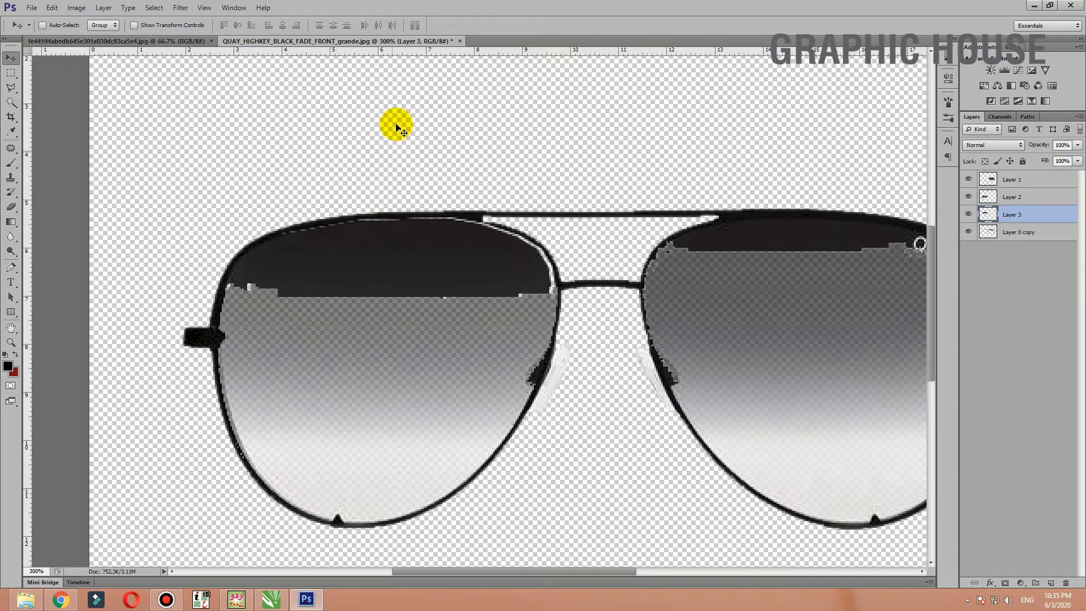
key(Up)
key(Down)
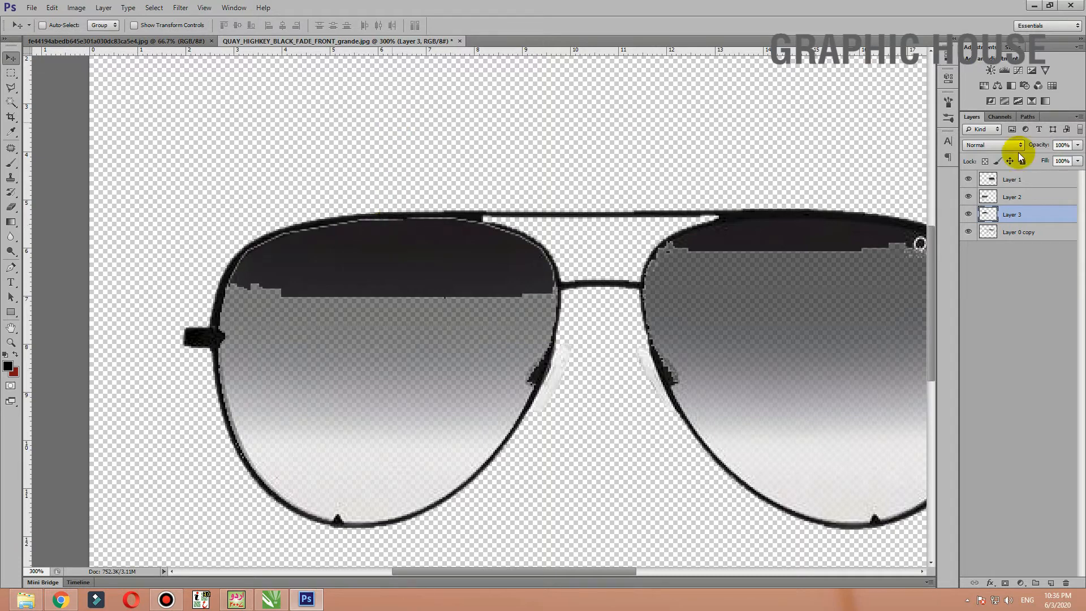
drag(1068, 177, 1067, 177)
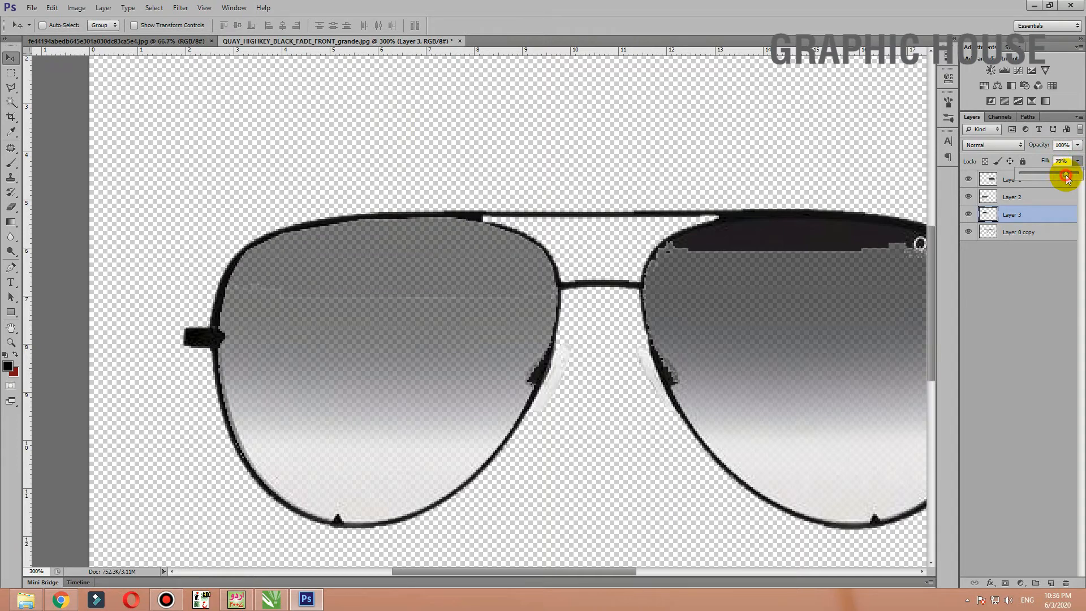
Outline the dark strip at the top of the right lens on the frame layer and cut and paste it onto a new layer.
ctrl+click(835, 239)
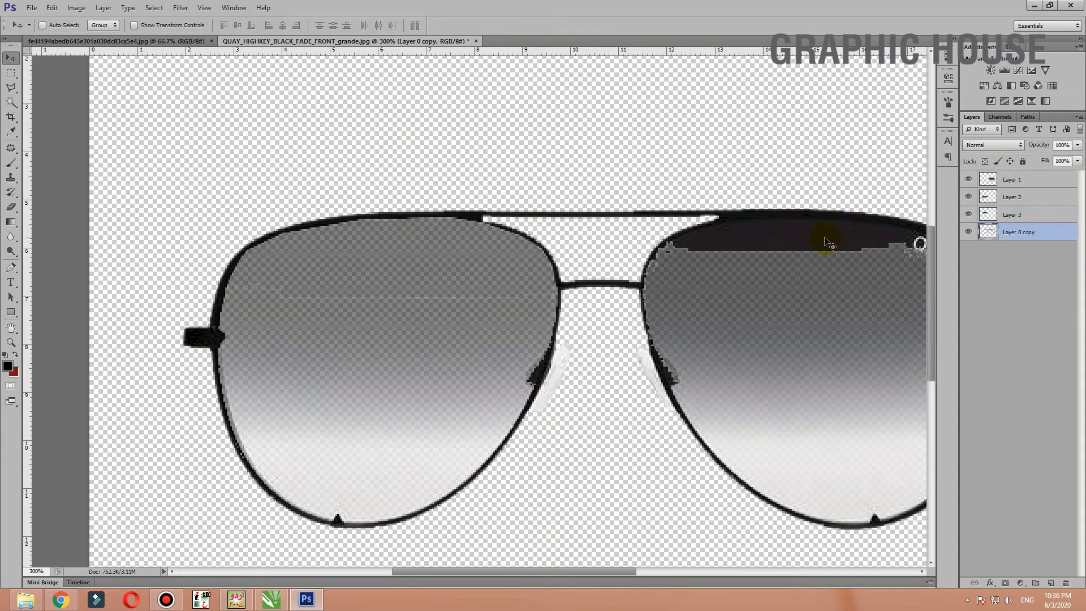
key(w)
click(826, 241)
key(ctrl+d)
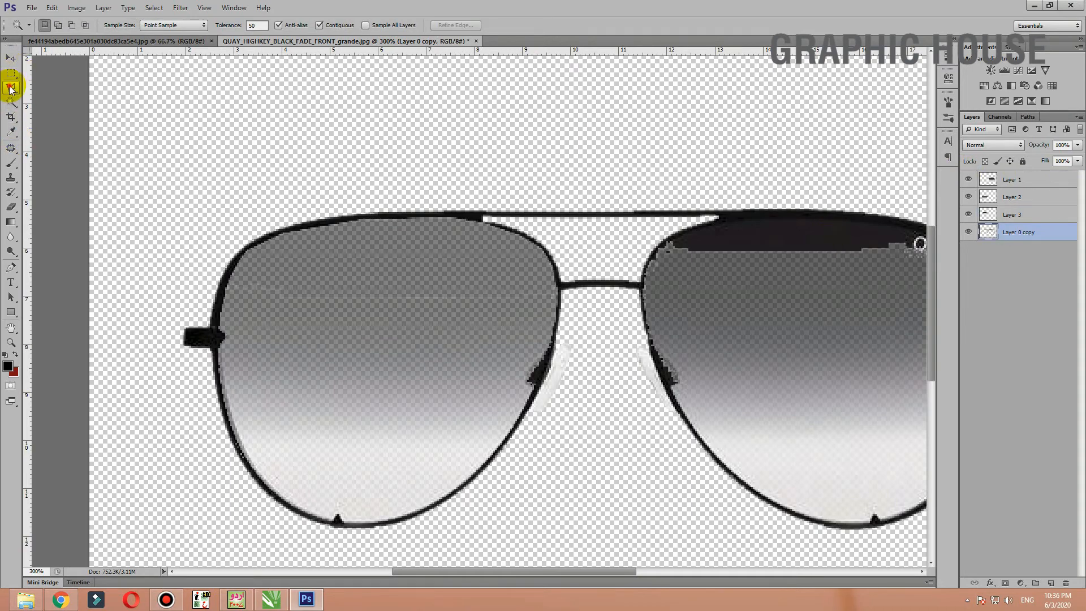
key(Tab)
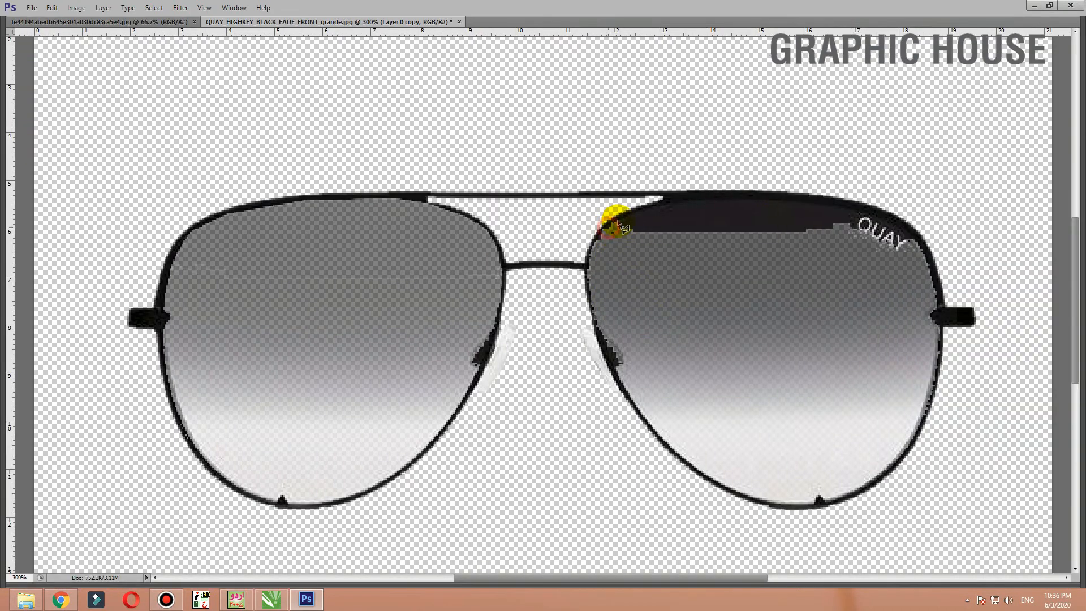
click(819, 201)
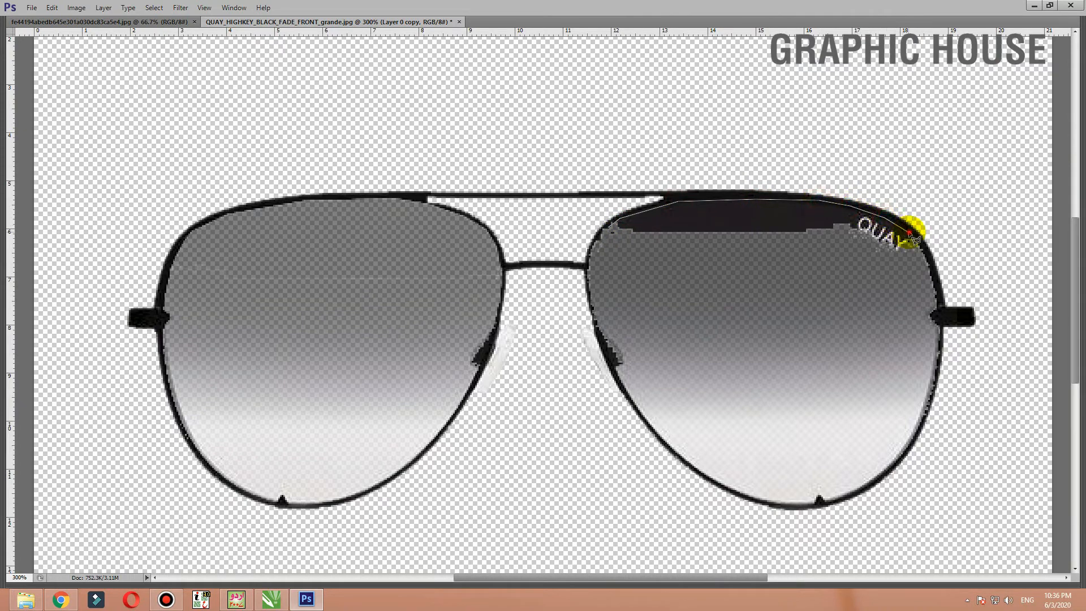
click(921, 270)
double_click(631, 329)
key(Tab)
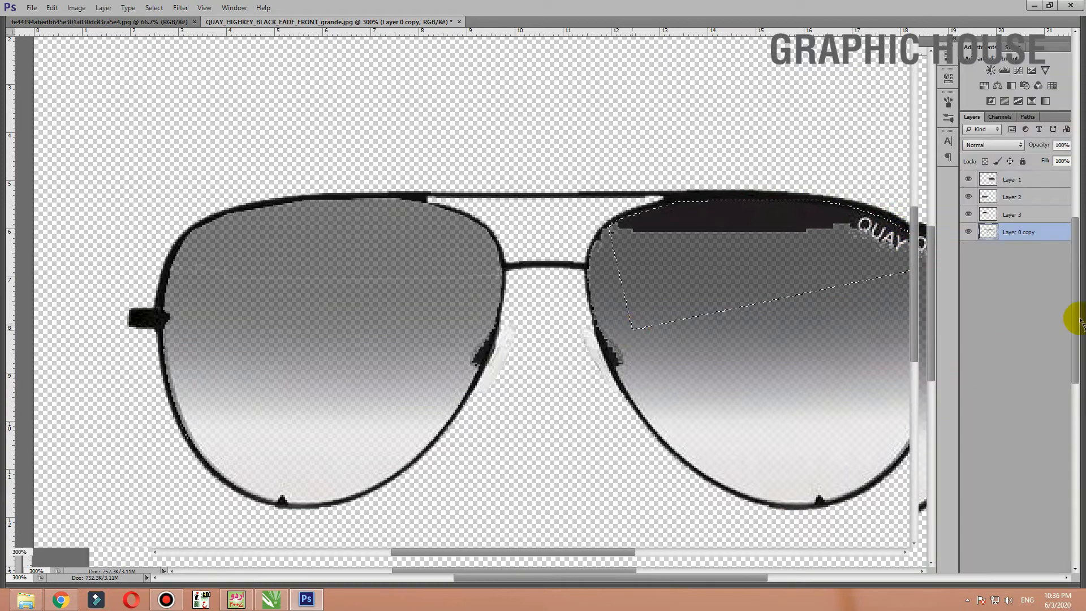
key(ctrl+x)
key(ctrl+v)
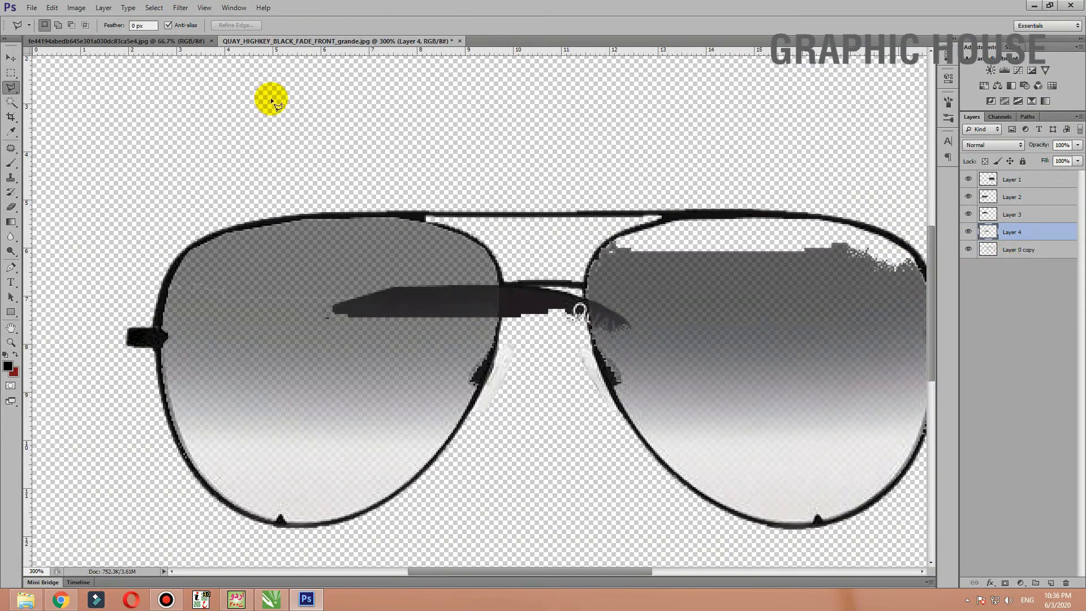
Move the pasted dark strip back into the top of the right lens and set its layer fill to 87%.
click(11, 58)
mouse_move(537, 304)
mouse_down()
mouse_move(837, 232)
mouse_move(818, 238)
mouse_up()
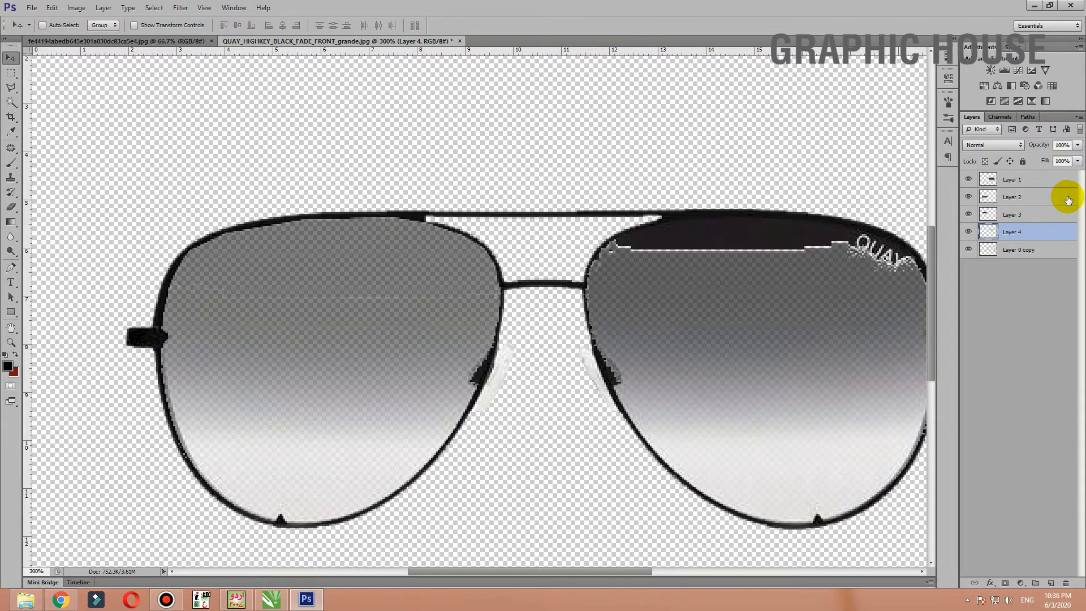
key(ctrl+d)
click(1078, 161)
drag(1073, 177, 1072, 177)
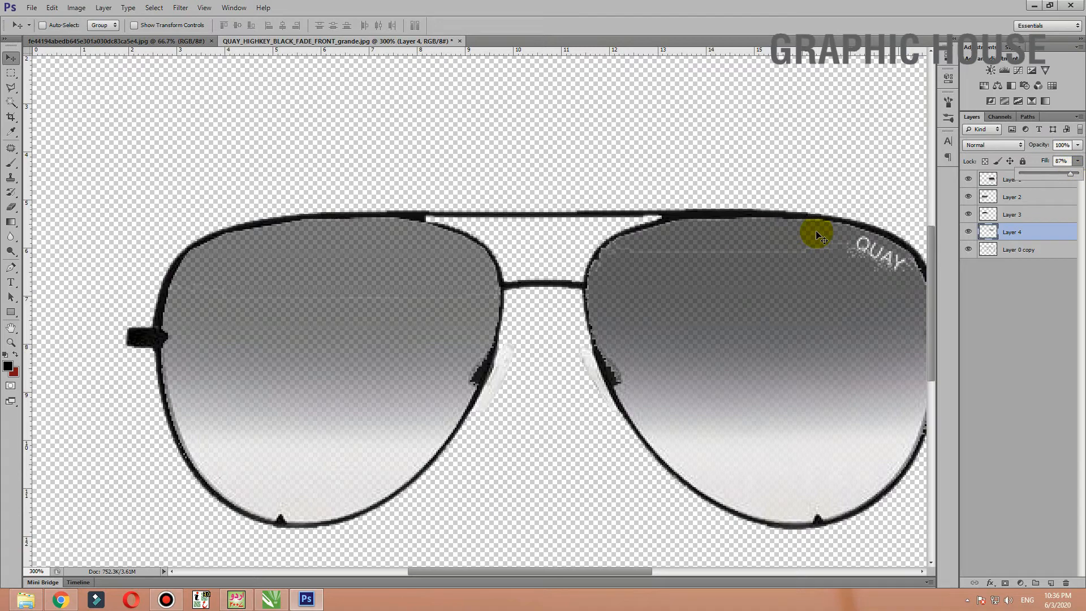
key(Tab)
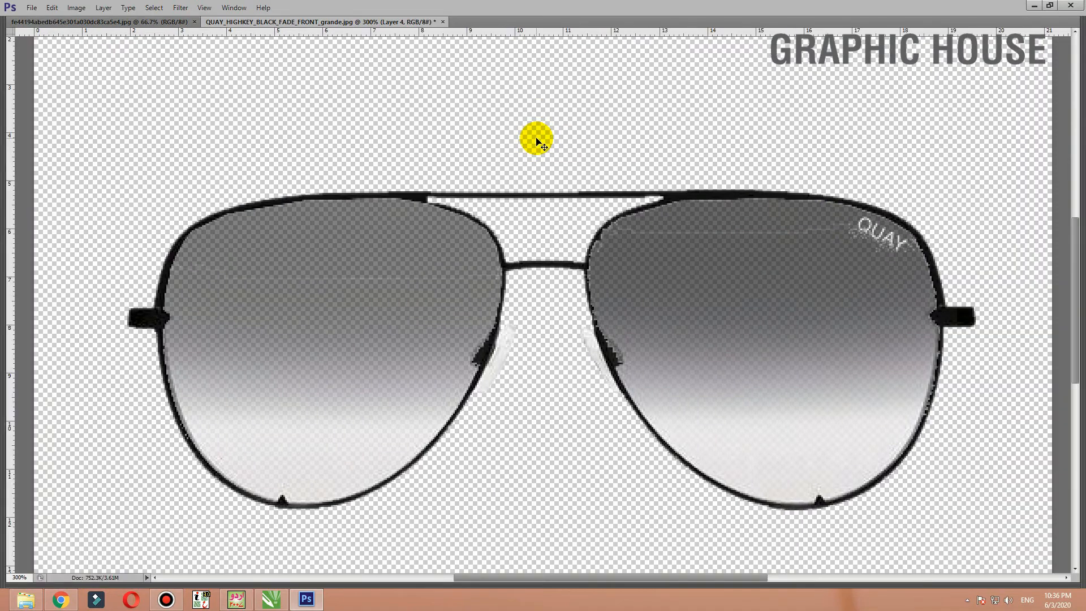
key(Tab)
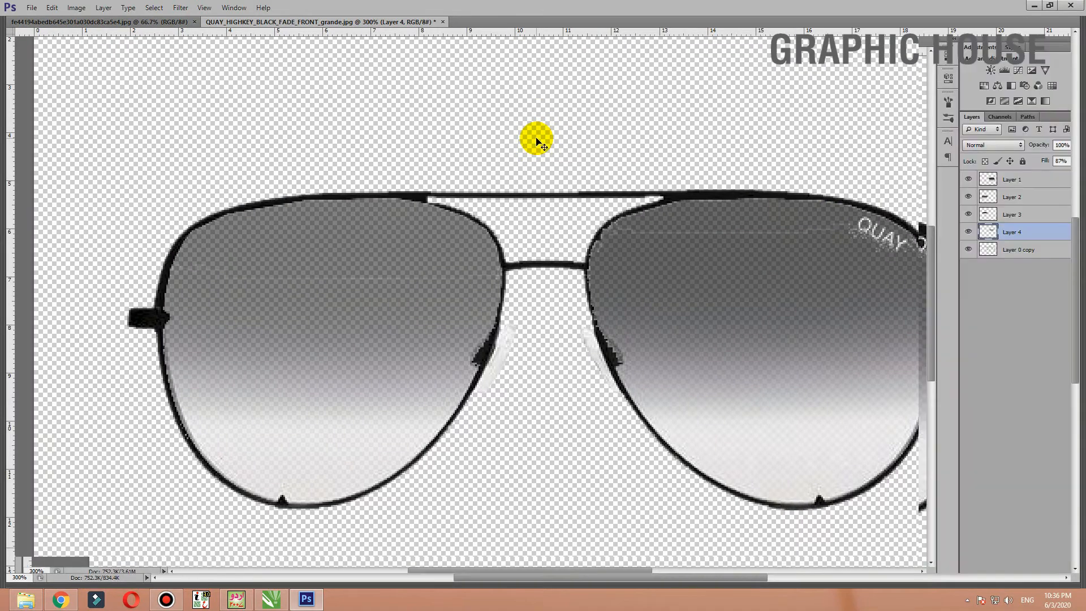
Merge all the sunglasses layers into one and bring the sunglasses into the man's portrait document.
drag(376, 272, 345, 257)
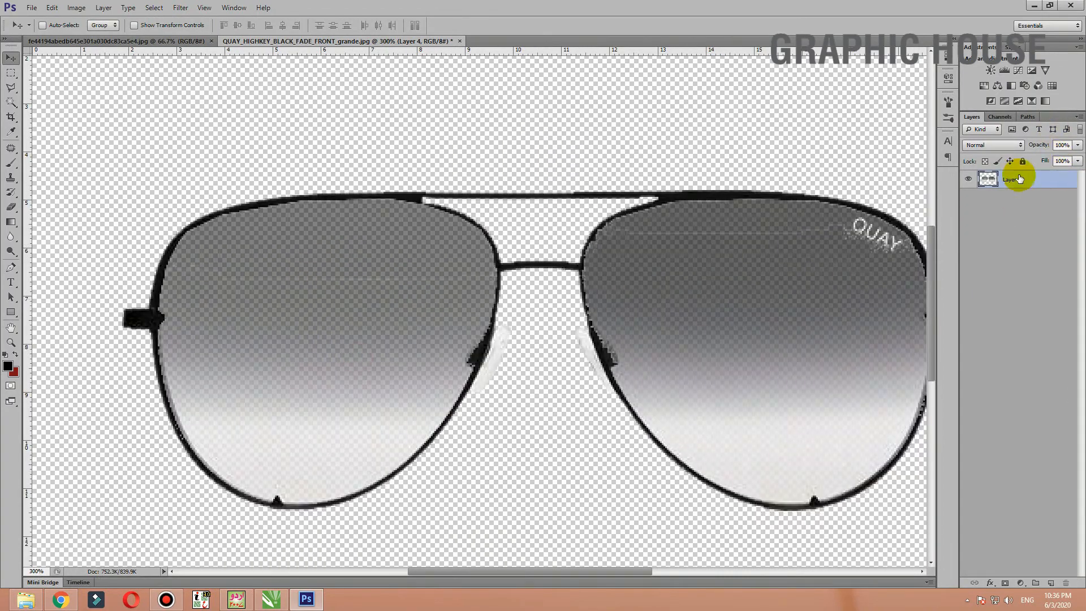
drag(346, 294, 442, 272)
key(ctrl+plus)
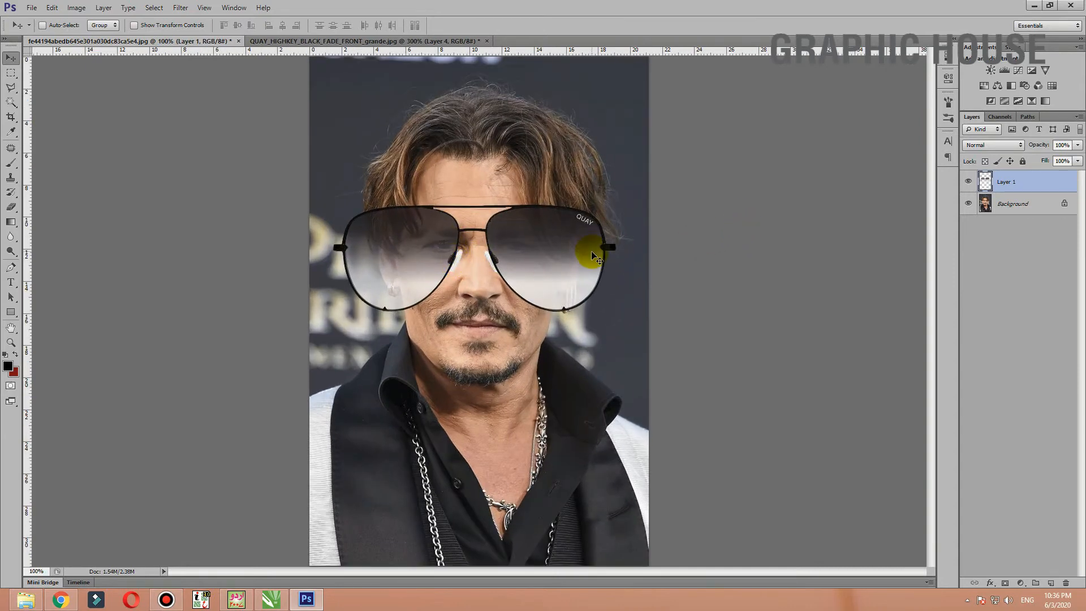
Scale the sunglasses to 58.80% width and 60.21% height and position them over the man's eyes.
key(ctrl+t)
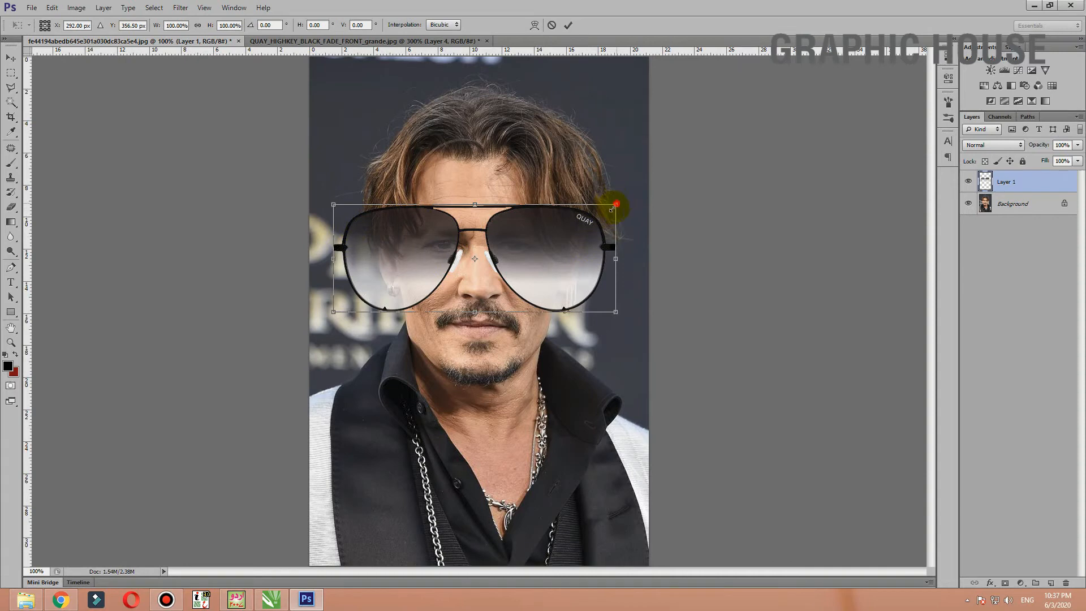
drag(612, 208, 459, 263)
drag(436, 286, 524, 263)
ctrl+click(529, 249)
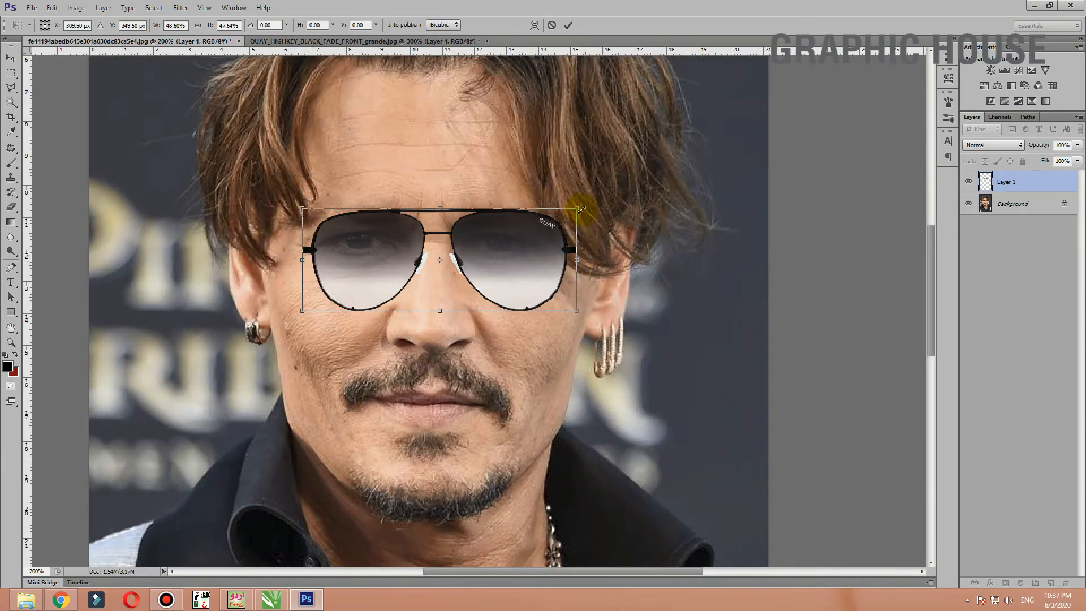
drag(576, 209, 608, 193)
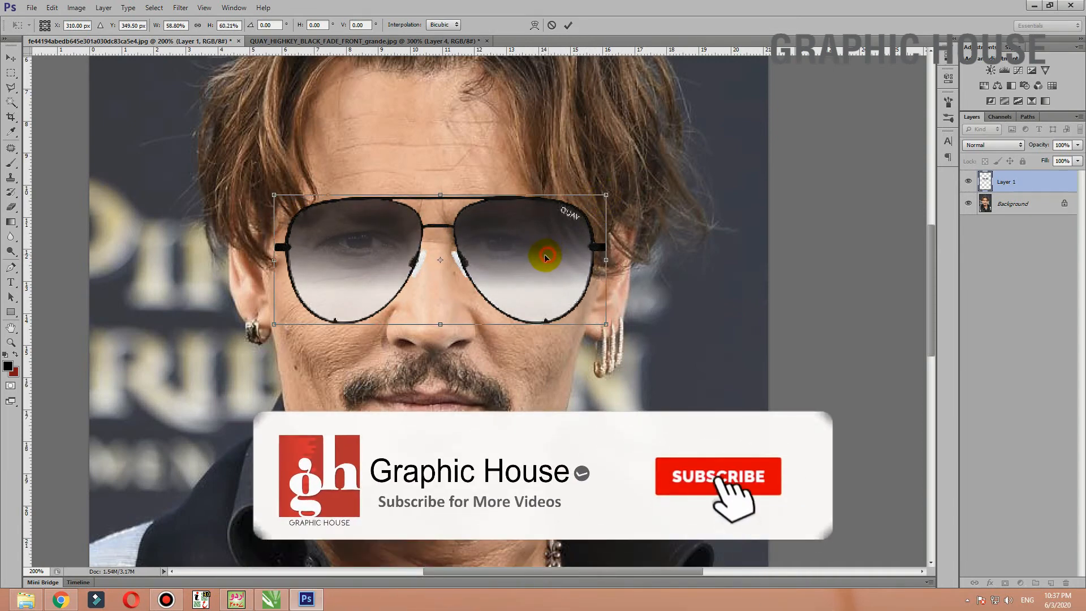
drag(550, 255, 540, 259)
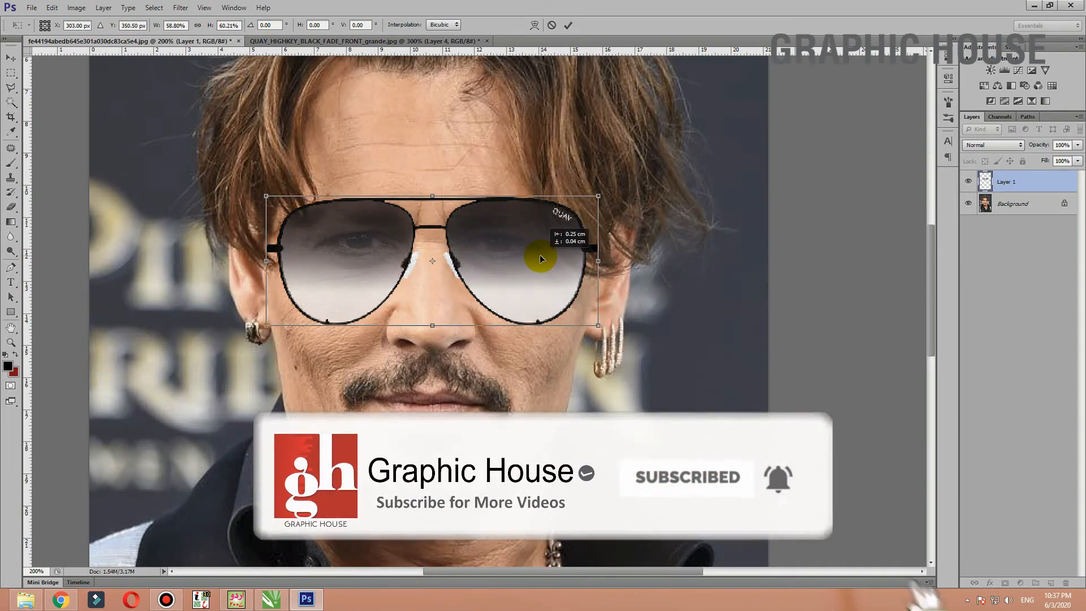
key(Return)
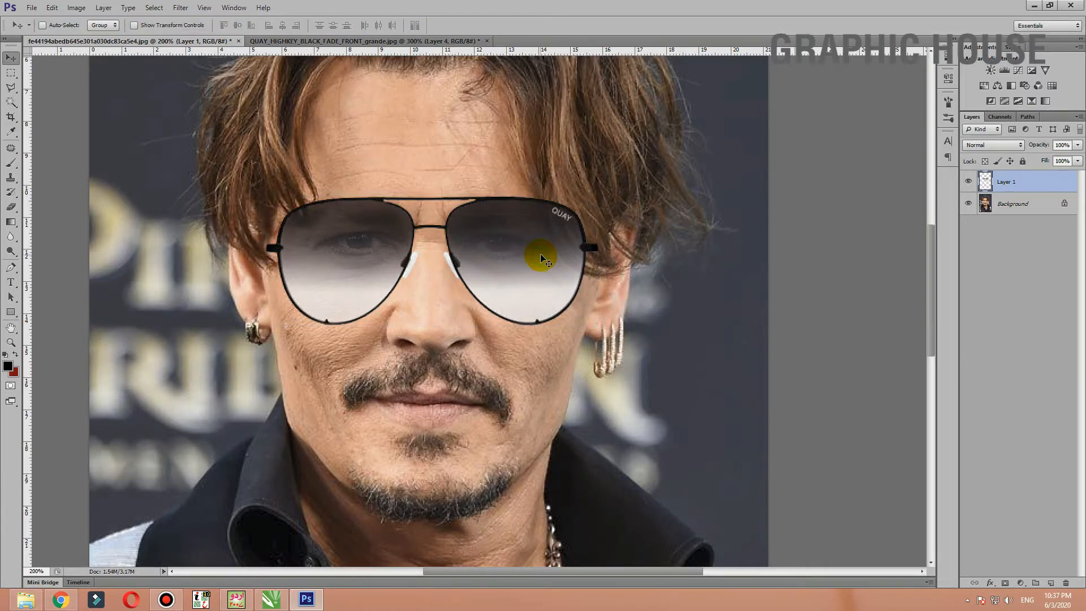
Lasso the portrait area around the right lens, hair and ear on the Background and copy it to a new layer above the sunglasses.
scroll(541, 254, down, 3)
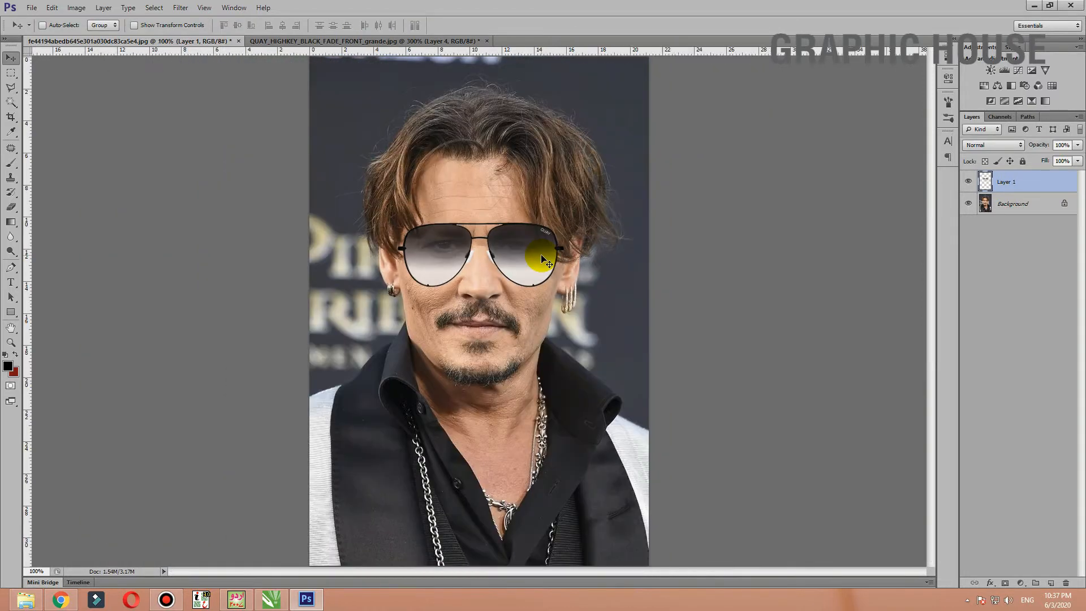
scroll(537, 249, up, 3)
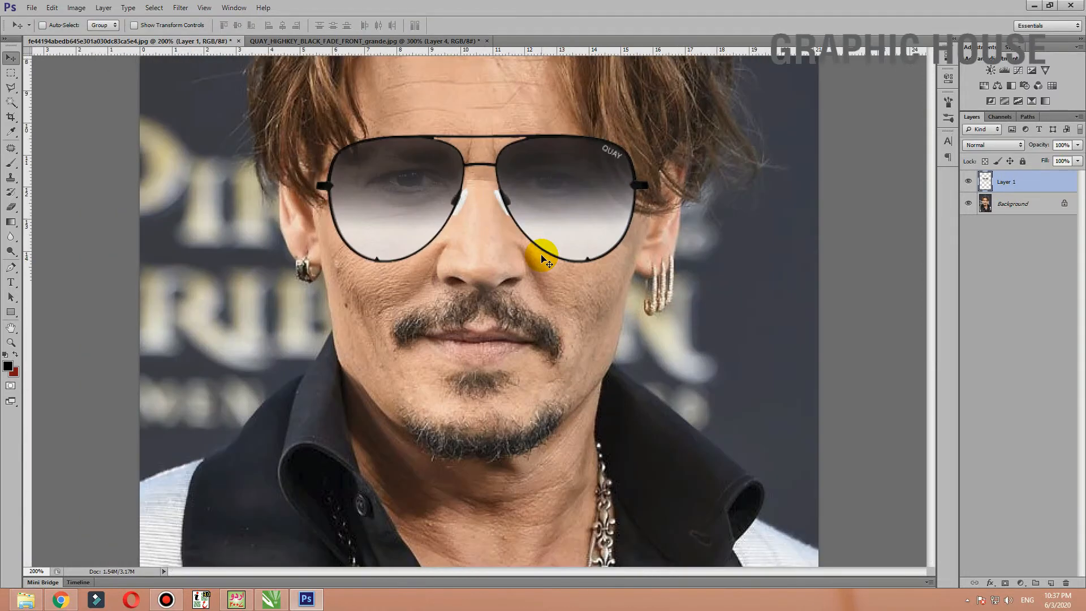
click(994, 199)
click(6, 89)
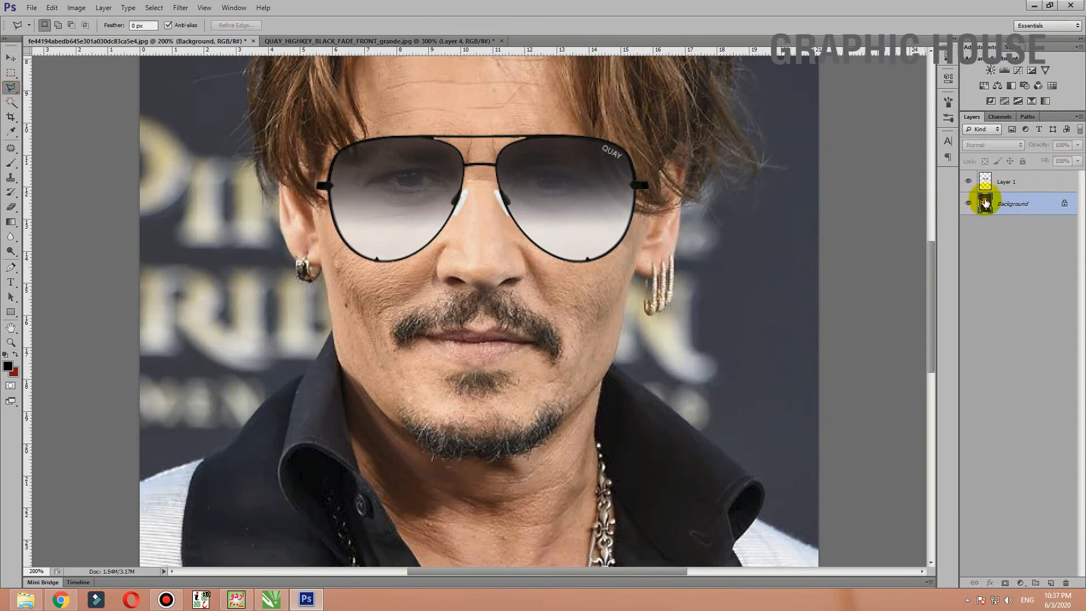
click(714, 107)
click(537, 101)
click(571, 289)
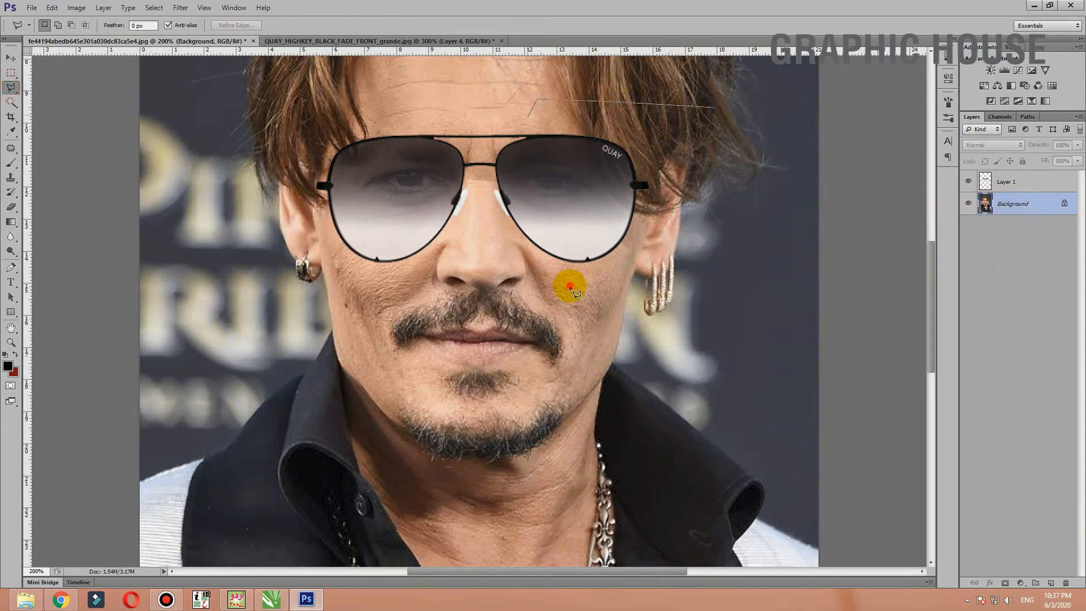
click(690, 297)
click(760, 244)
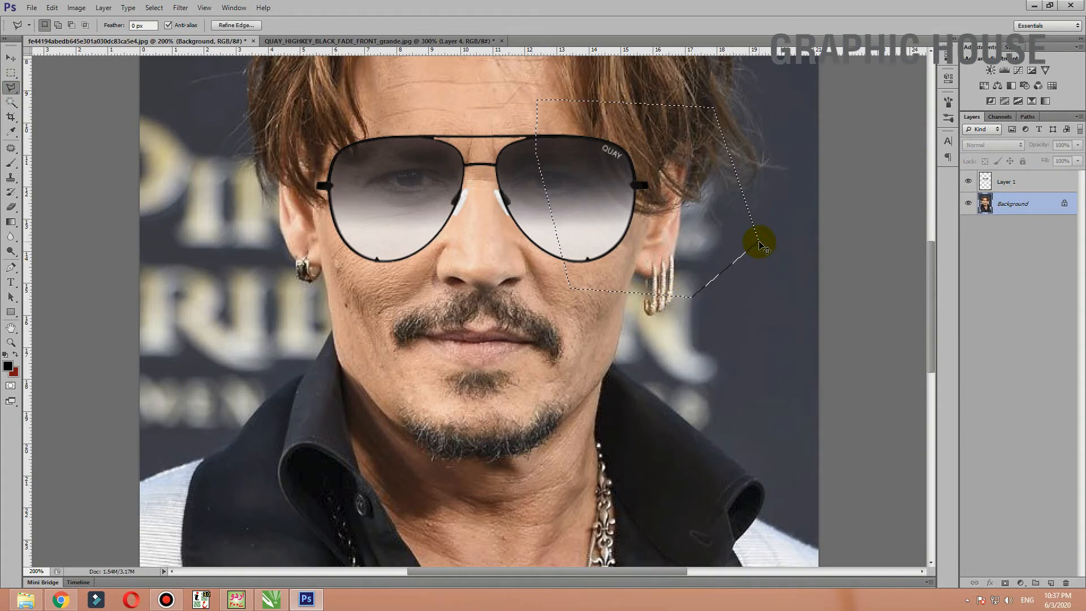
key(ctrl+j)
drag(991, 207, 988, 179)
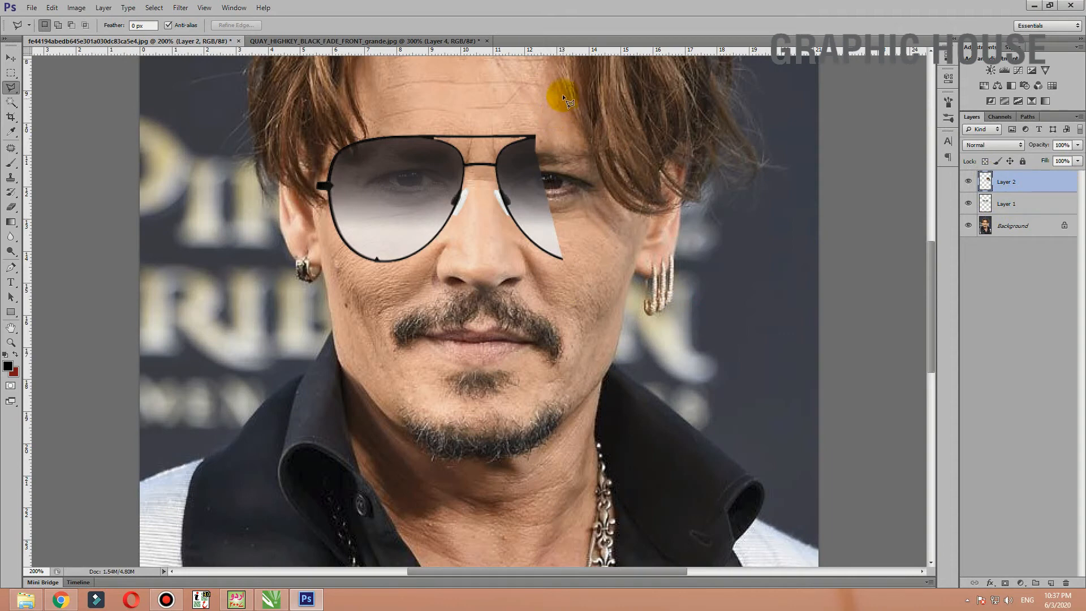
Erase the copied skin covering the right lens with the Eraser at 70 px and 40 px, keeping the hair over the frame.
click(11, 207)
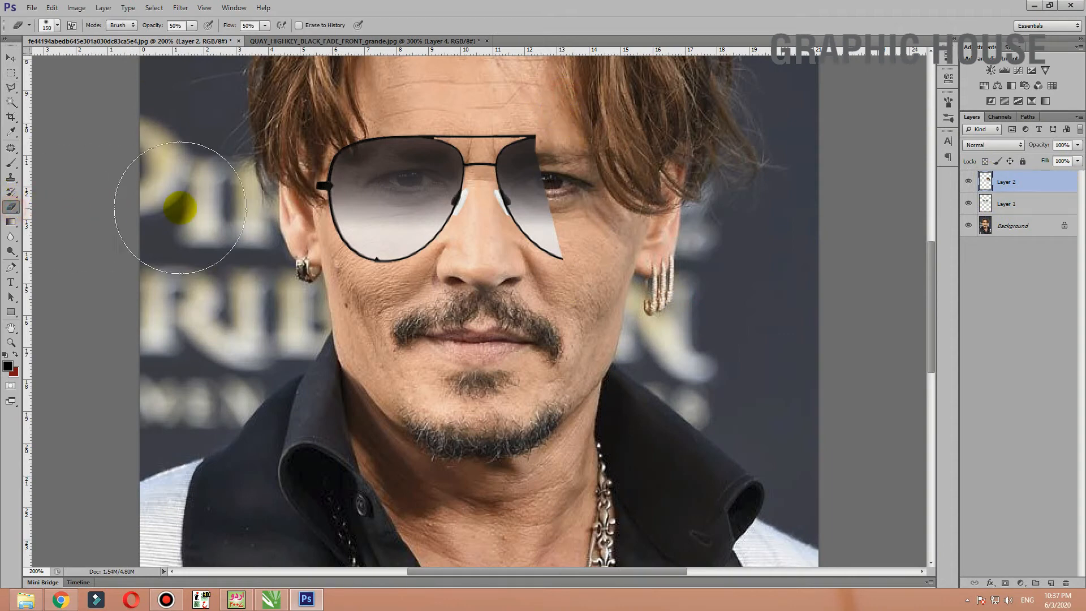
key(bracketleft)
key(bracketleft)
key(bracketleft)
key(bracketleft)
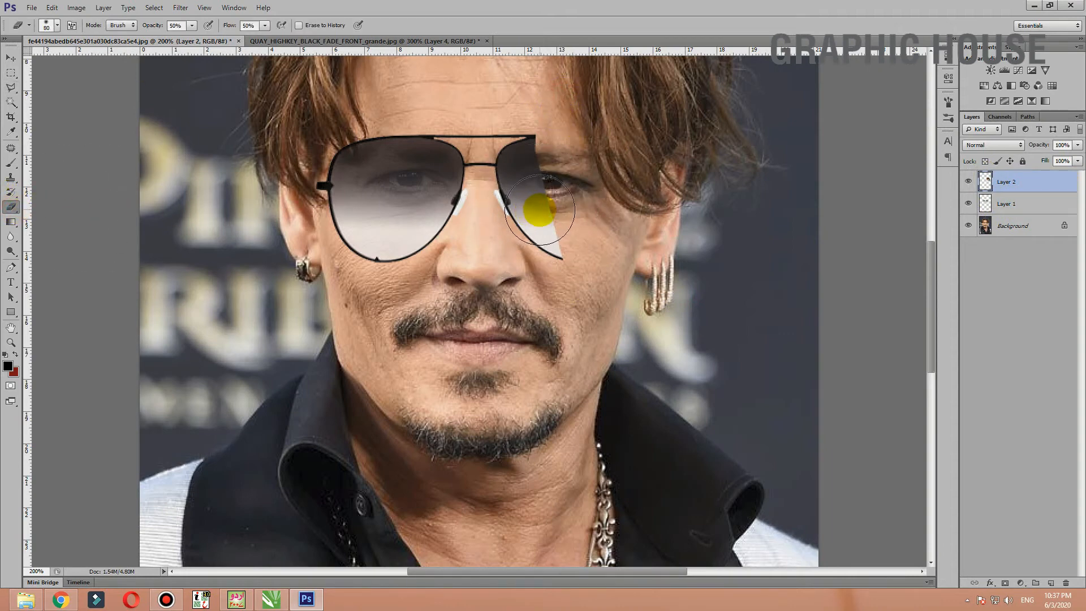
key(bracketright)
mouse_move(540, 209)
mouse_down()
mouse_move(537, 120)
mouse_move(572, 256)
mouse_move(544, 143)
mouse_move(562, 220)
mouse_move(609, 257)
mouse_move(558, 207)
mouse_move(571, 233)
mouse_move(543, 159)
mouse_move(557, 202)
mouse_up()
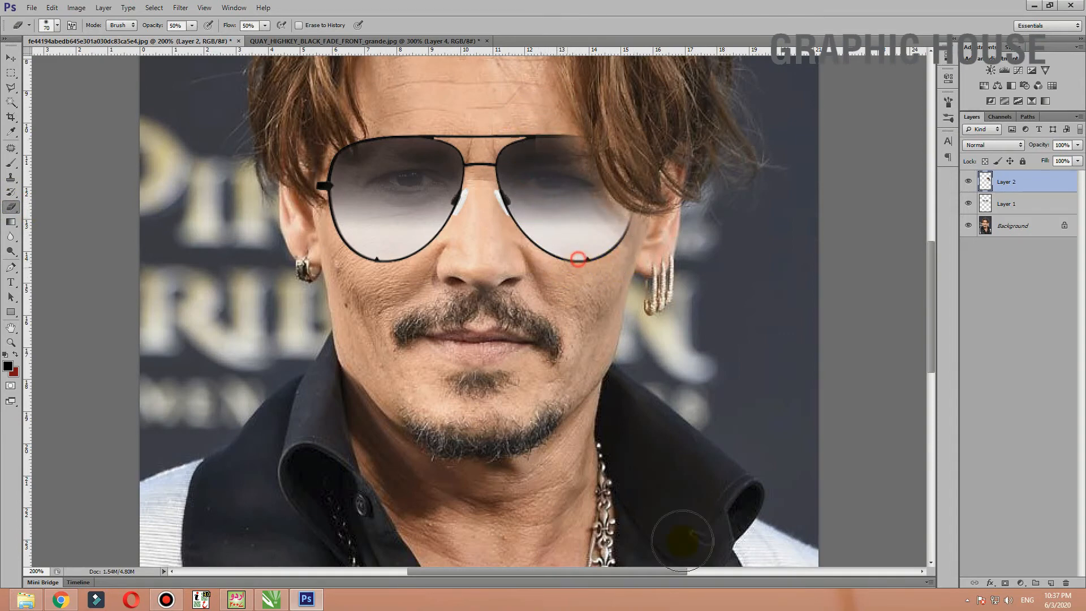
key(bracketleft)
key(bracketleft)
key(bracketleft)
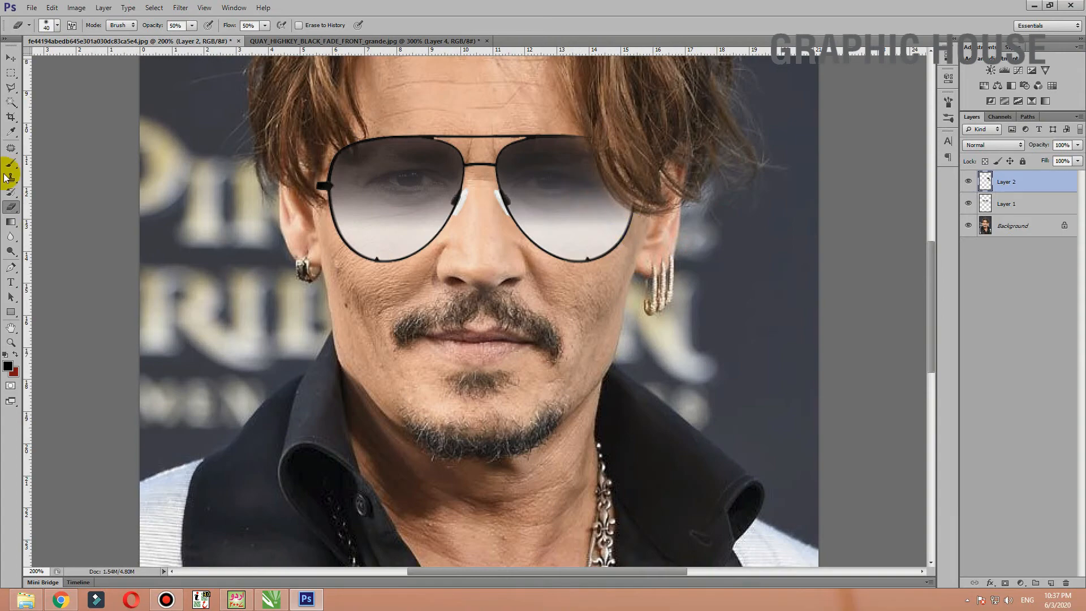
click(11, 57)
key(ctrl+t)
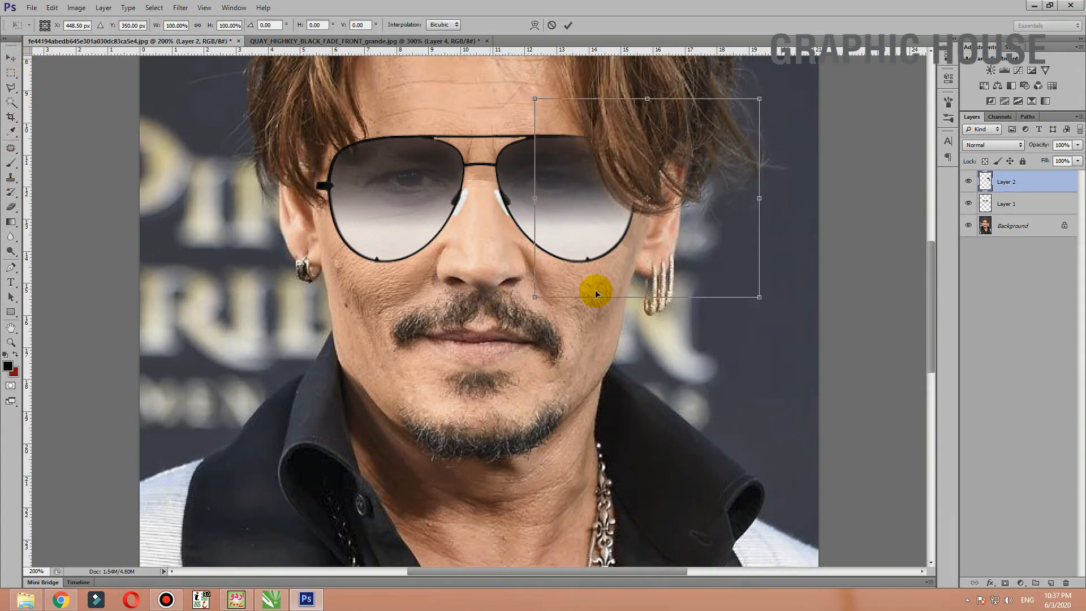
key(Return)
key(ctrl+0)
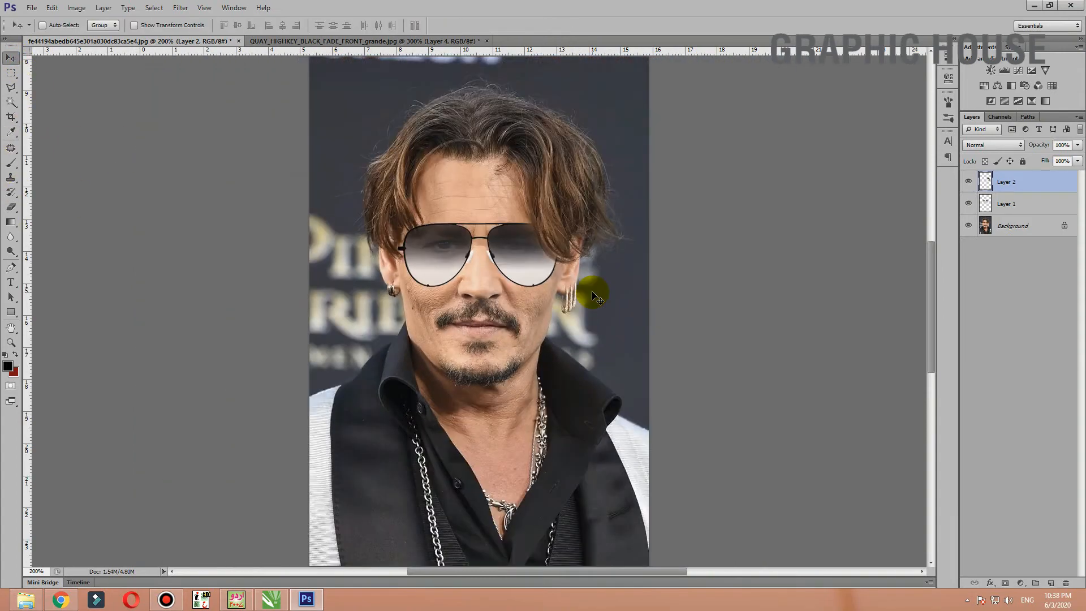
key(ctrl+1)
Select the sunglasses layer and slightly reduce its height from the lower edge with Free Transform.
ctrl+click(380, 198)
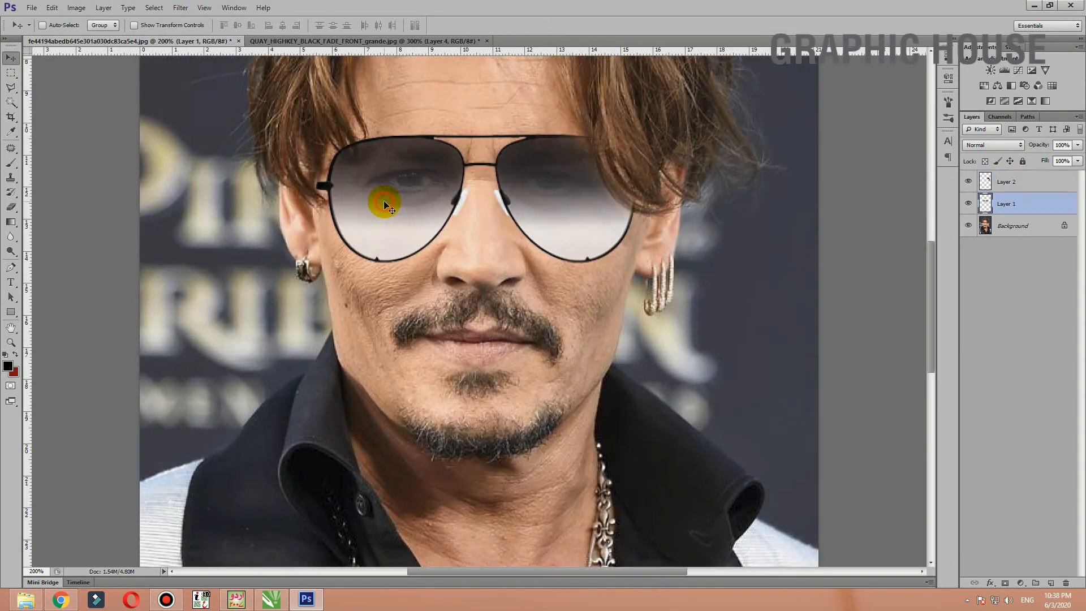
key(ctrl+t)
drag(483, 263, 485, 260)
key(Return)
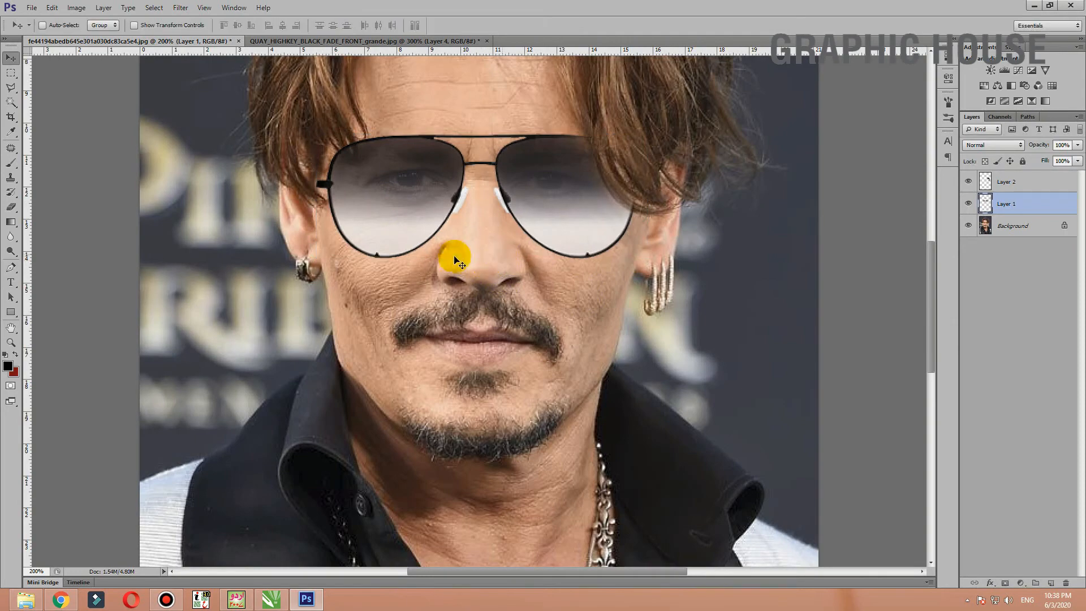
Outline a narrow sliver beside the left hinge, running up into the hair, with the Polygonal Lasso on the sunglasses layer.
ctrl+click(280, 198)
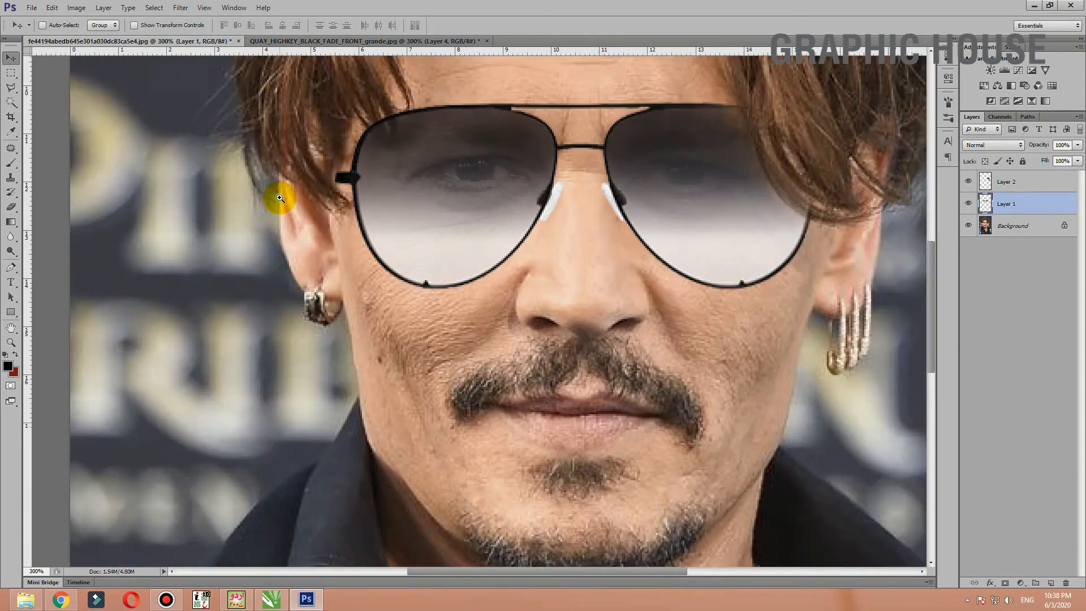
ctrl+click(279, 196)
ctrl+click(280, 196)
drag(440, 213, 439, 236)
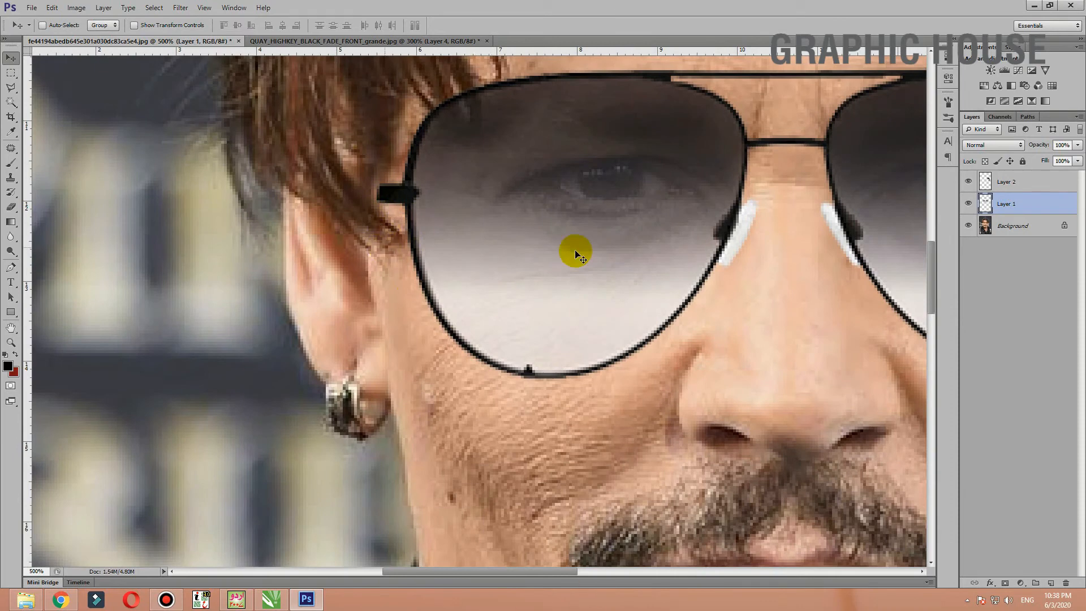
key(l)
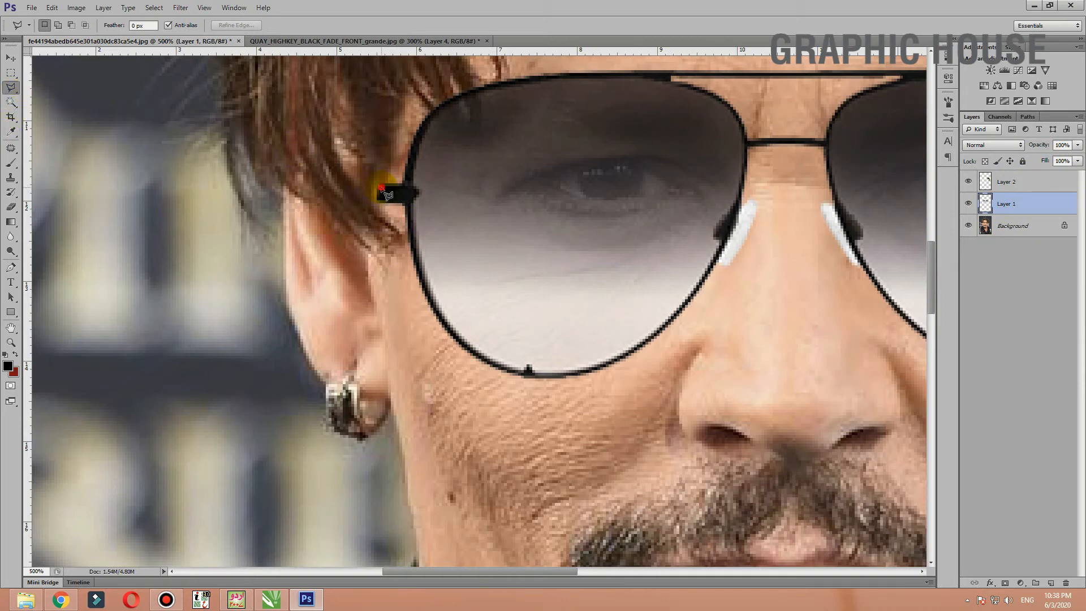
click(362, 148)
click(382, 190)
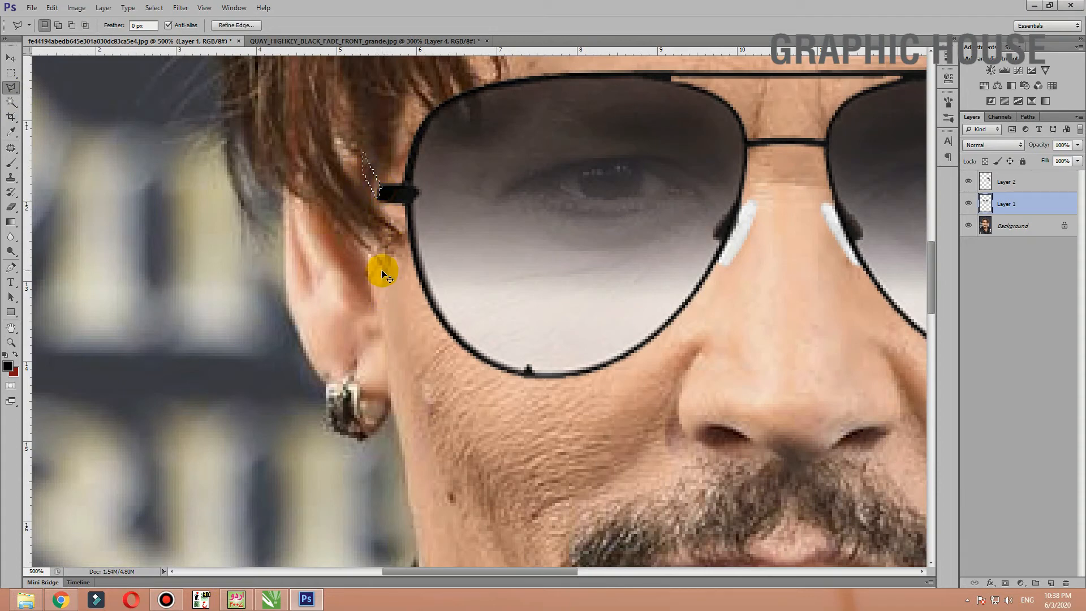
Fill the sliver with black cloned from the hinge using a 9 px Clone Stamp to extend the temple arm, and deselect.
key(s)
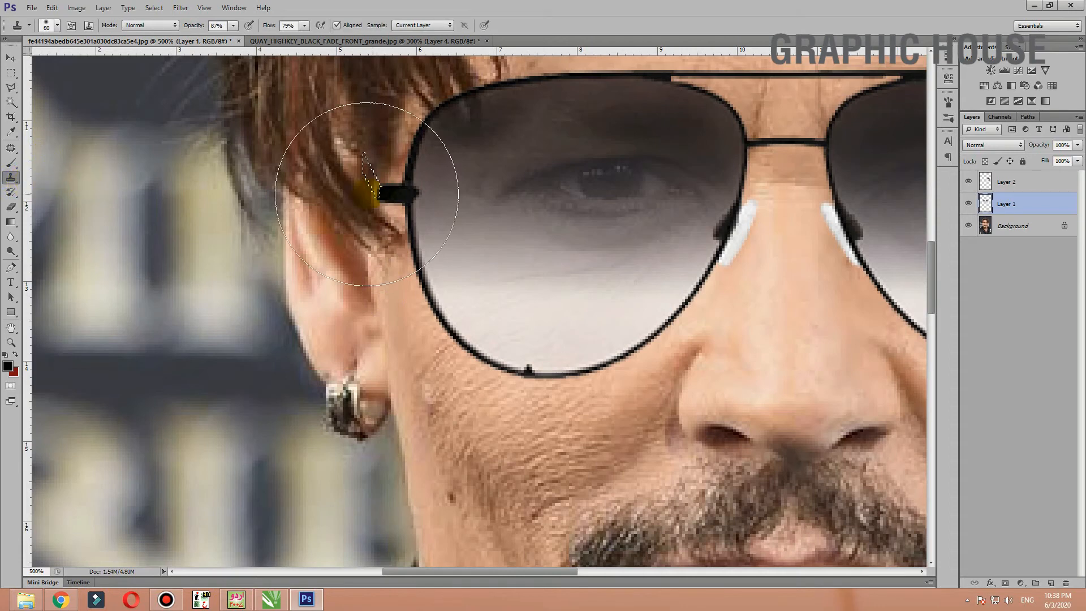
key(bracketleft)
key(bracketleft)
key(bracketleft)
key(bracketleft)
key(bracketleft)
key(bracketleft)
key(bracketleft)
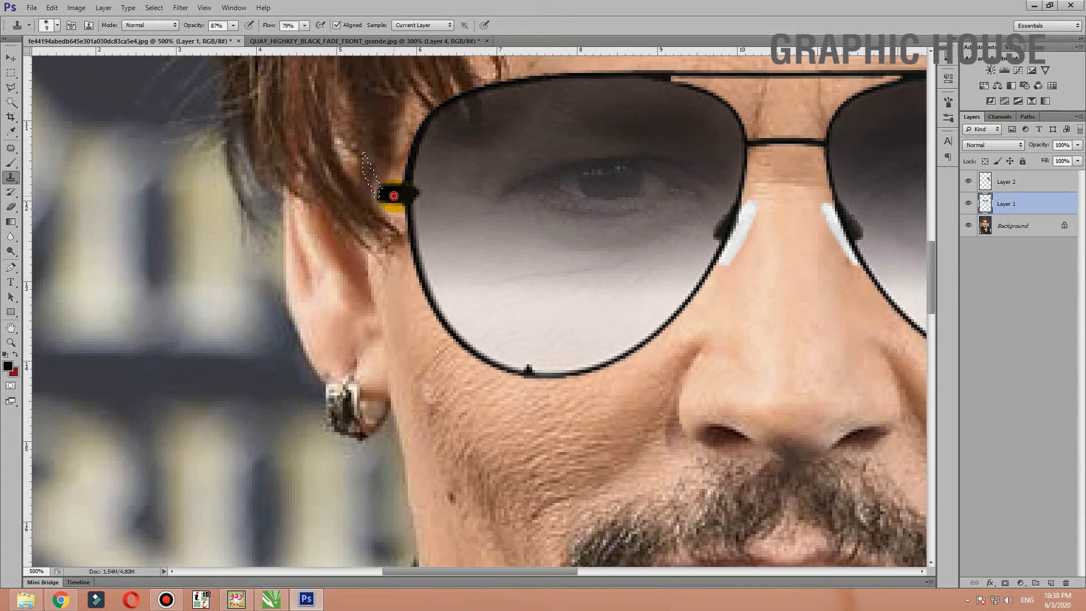
drag(373, 184, 375, 186)
mouse_move(392, 194)
mouse_down()
mouse_move(367, 163)
mouse_move(373, 191)
mouse_up()
key(ctrl+d)
scroll(394, 287, down, 3)
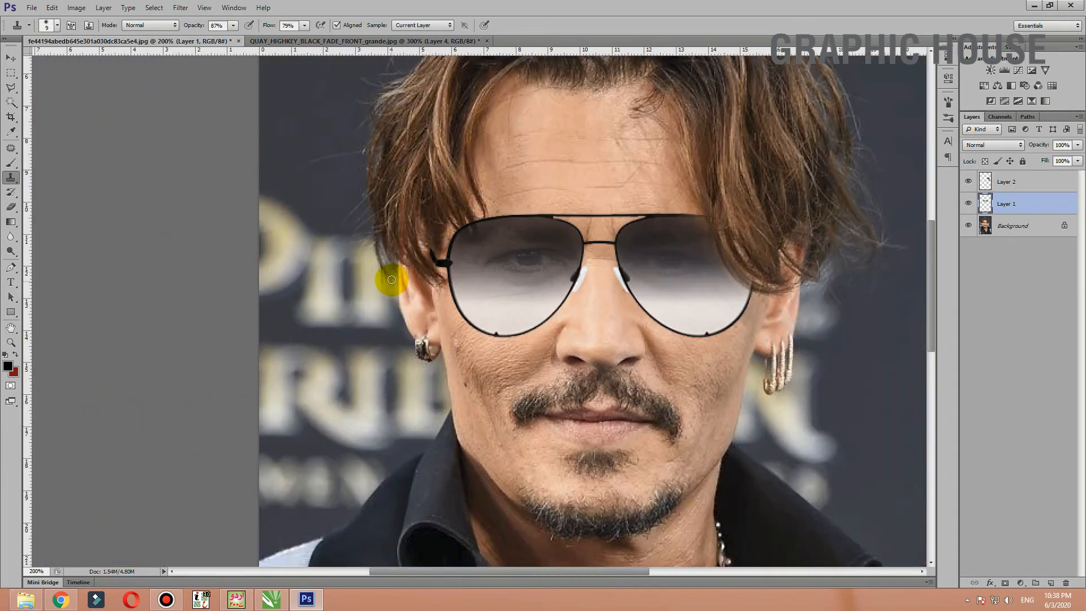
Lasso the hair and ear area beside the left lens on the Background, copy it to a new layer, and place it on top.
click(10, 56)
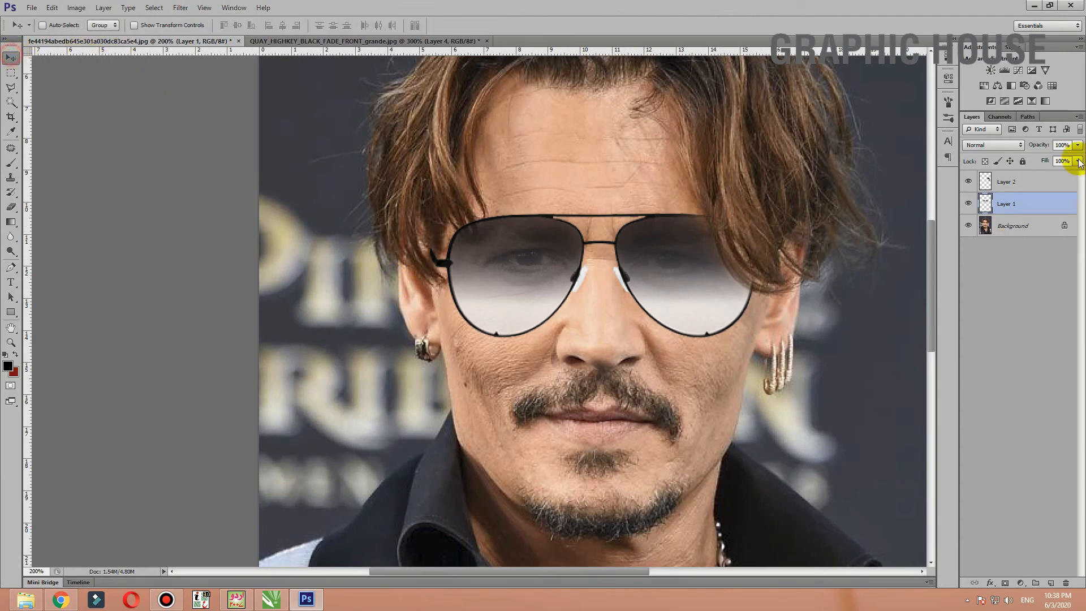
click(1001, 226)
click(10, 90)
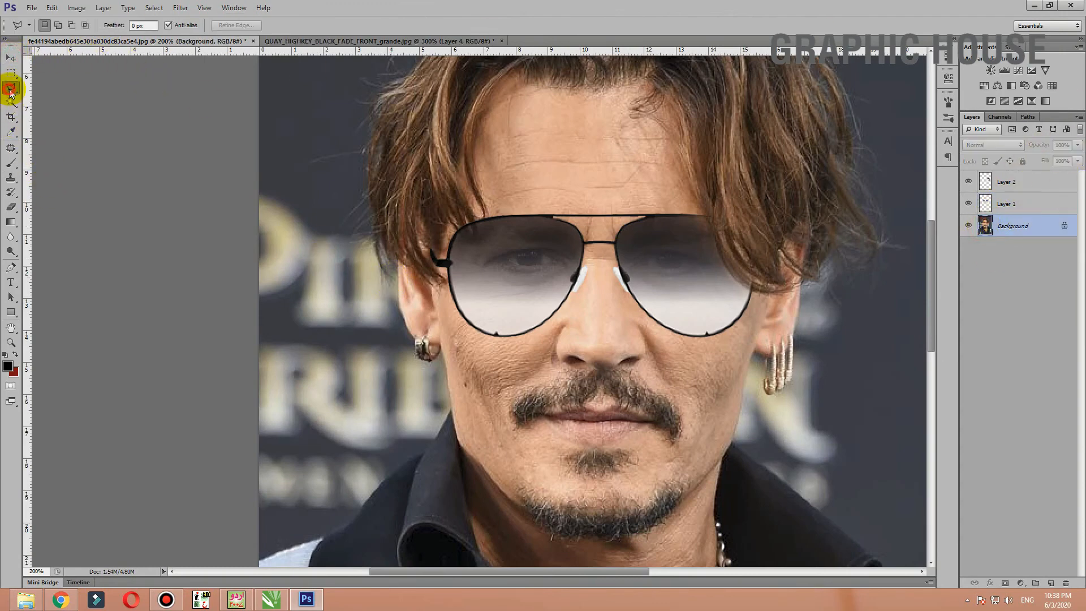
click(455, 293)
click(451, 341)
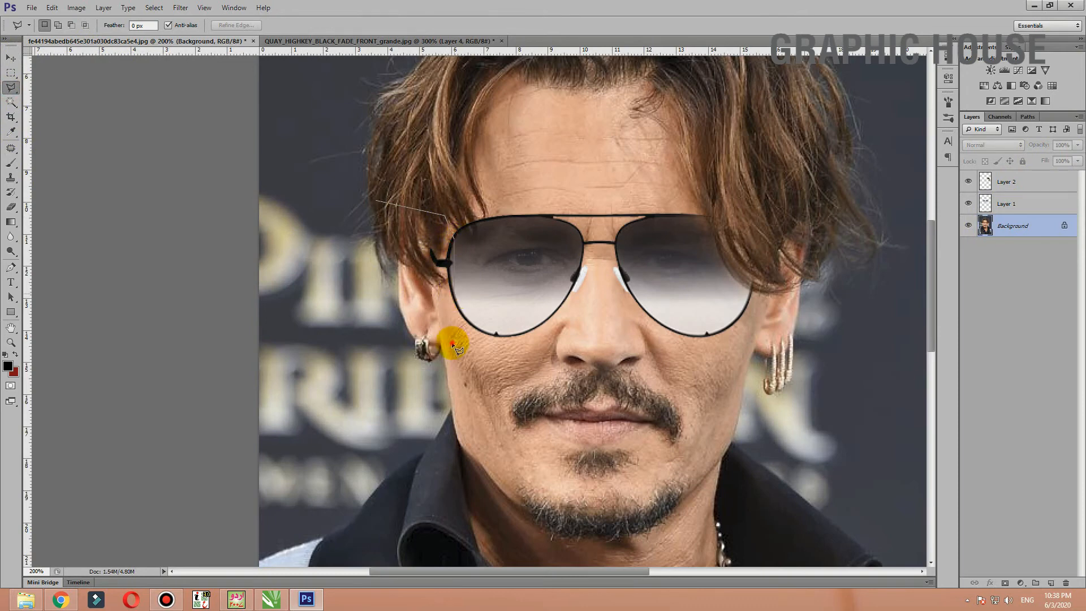
click(383, 336)
click(337, 291)
click(328, 244)
click(328, 245)
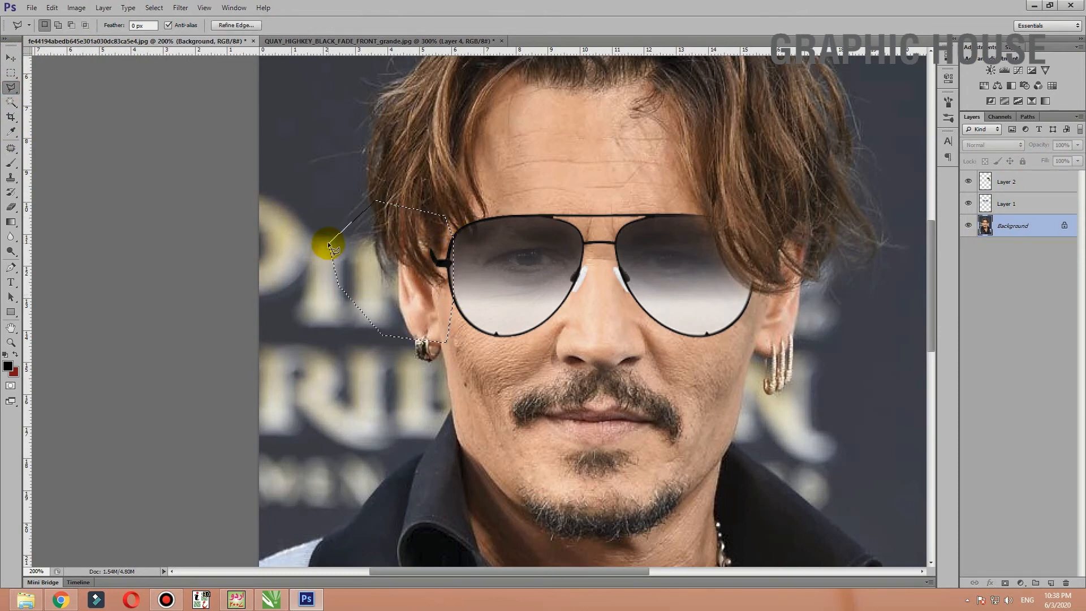
key(ctrl+j)
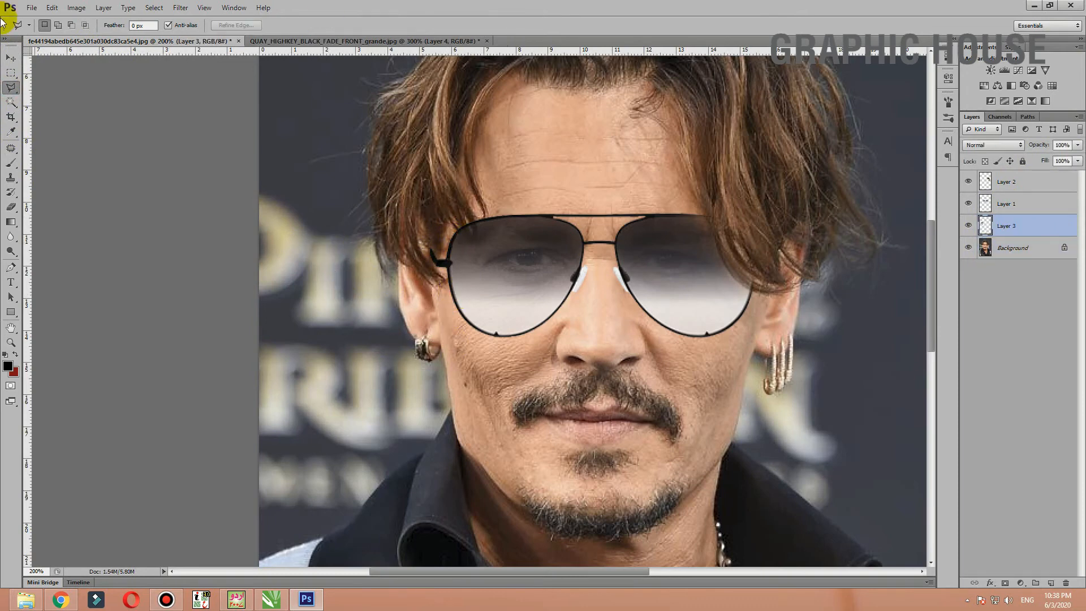
click(11, 58)
drag(988, 225, 985, 175)
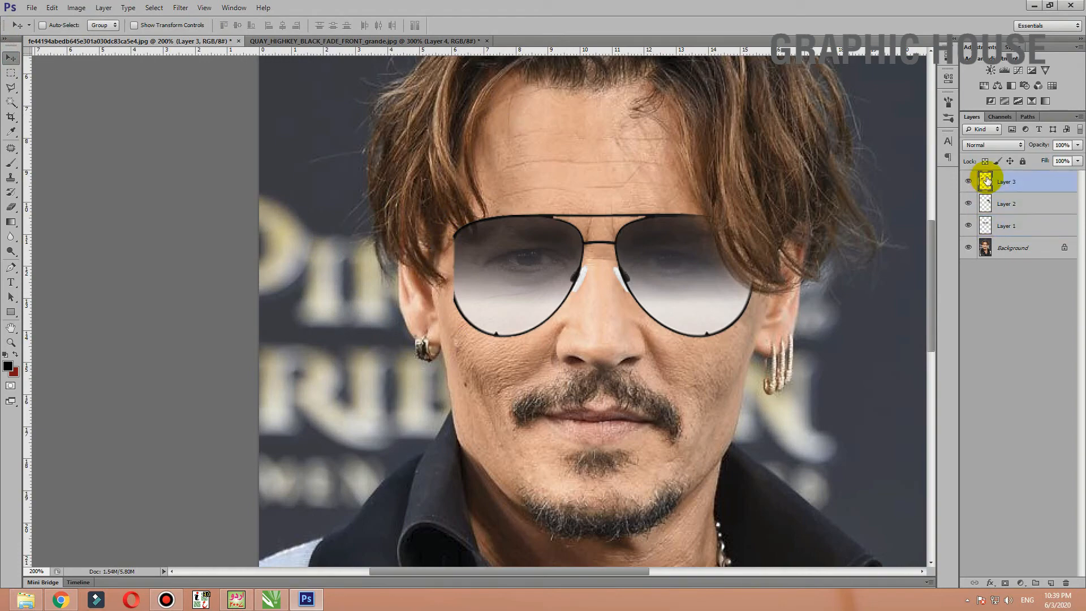
Erase the copied skin covering the left lens rim and hinge with a 15 px Eraser, leaving the hair over the temple.
click(11, 207)
scroll(457, 251, up, 1)
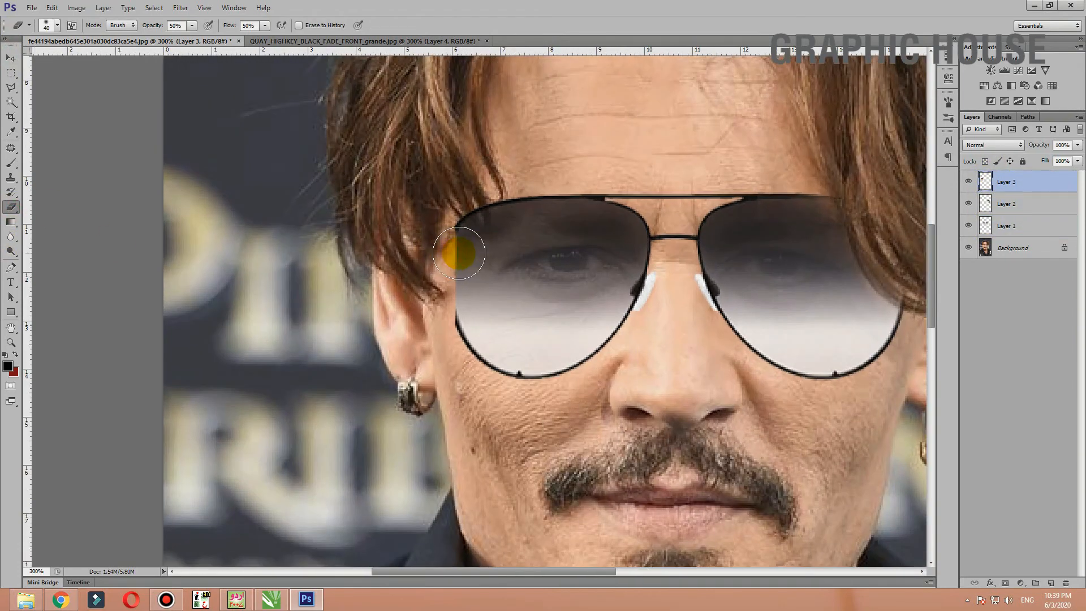
key(bracketleft)
key(bracketleft)
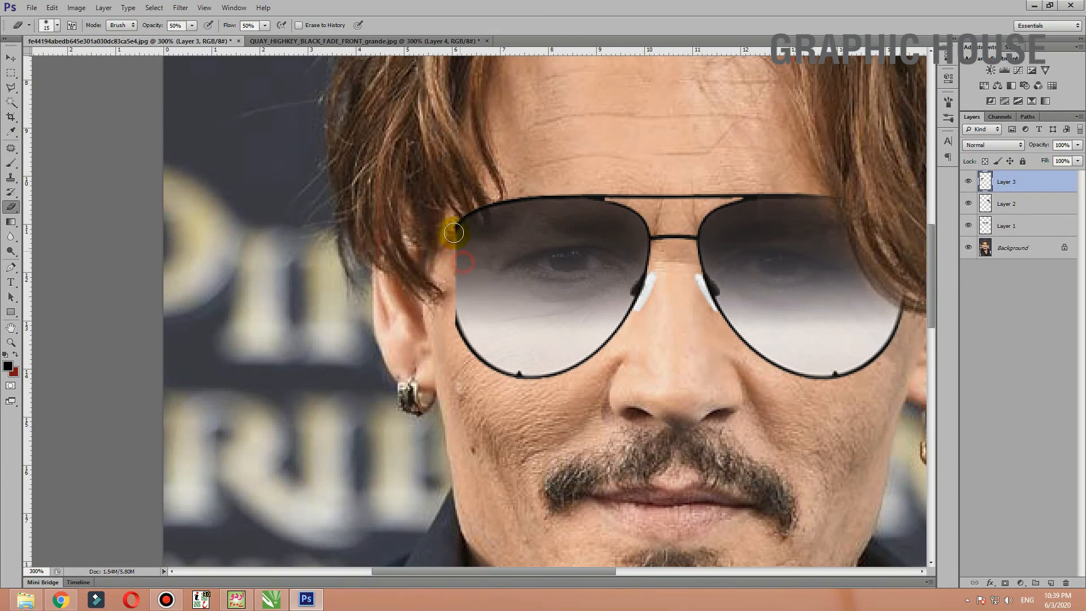
mouse_move(454, 233)
mouse_down()
mouse_move(460, 298)
mouse_move(444, 270)
mouse_move(459, 287)
mouse_up()
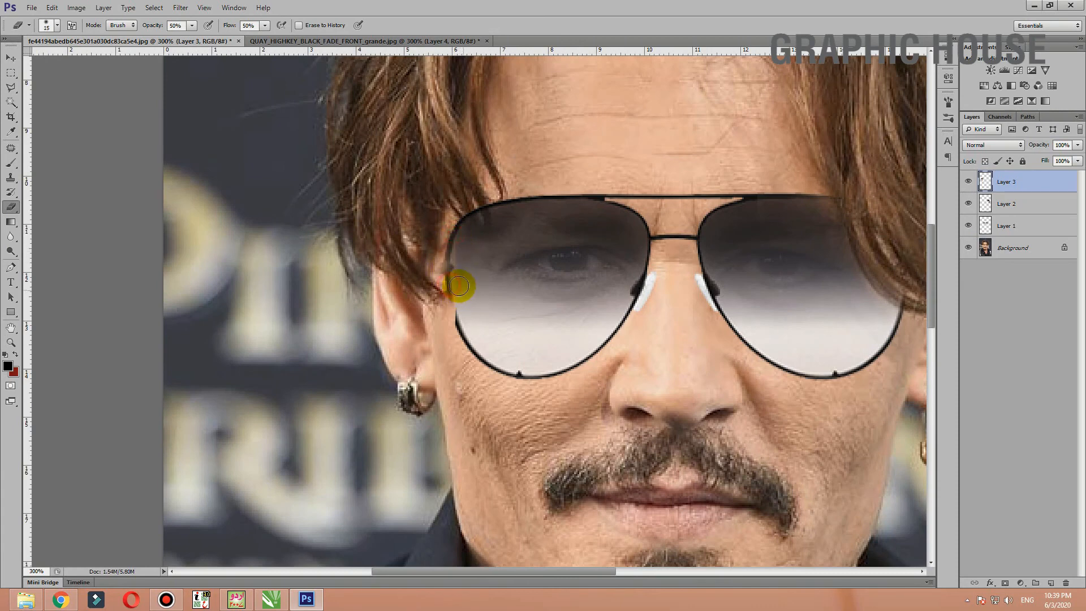
mouse_move(448, 230)
mouse_down()
mouse_move(450, 305)
mouse_move(435, 324)
mouse_move(475, 308)
mouse_move(443, 337)
mouse_up()
drag(459, 287, 437, 333)
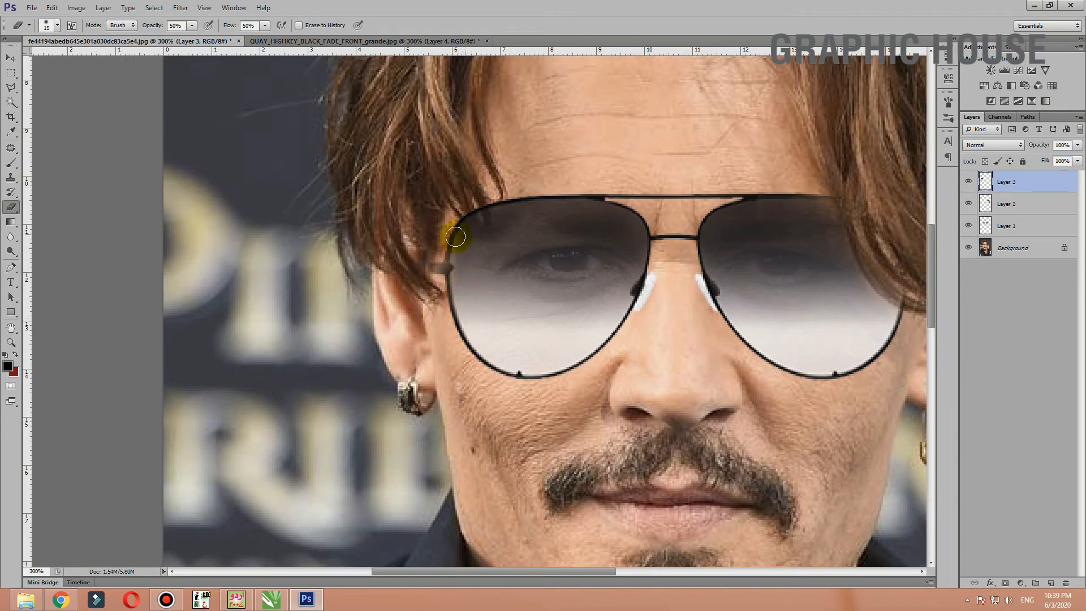
mouse_move(487, 228)
mouse_down()
mouse_move(549, 200)
mouse_move(489, 211)
mouse_up()
scroll(672, 230, down, 5)
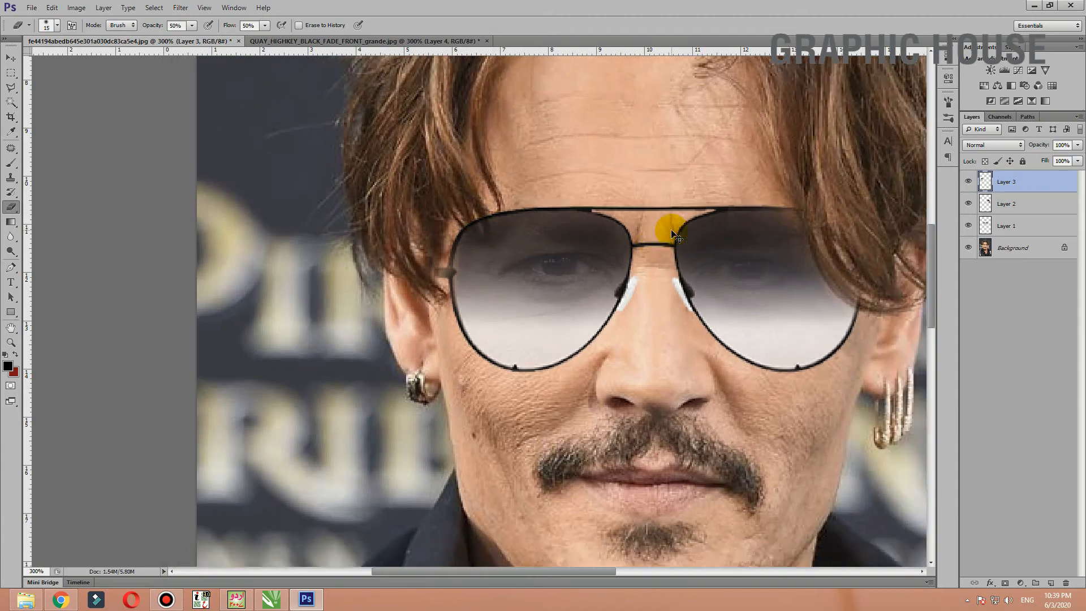
scroll(672, 231, up, 2)
scroll(673, 232, up, 2)
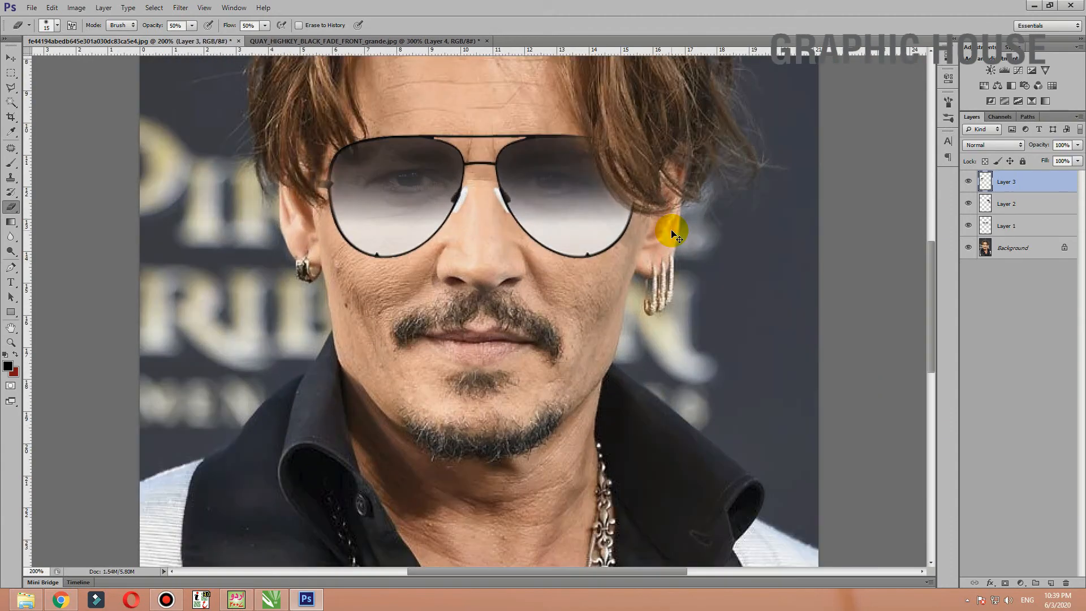
key(w)
click(416, 227)
key(ctrl+d)
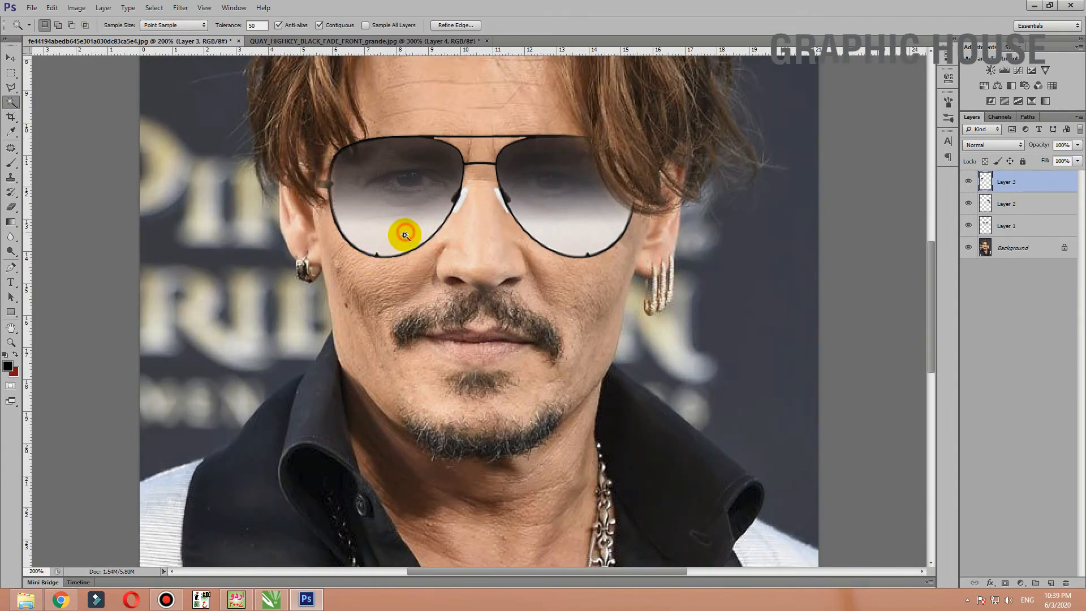
Select the light lower lens areas on the sunglasses layer with the Magic Wand, set the layer fill to 90%, and deselect.
click(996, 224)
click(365, 235)
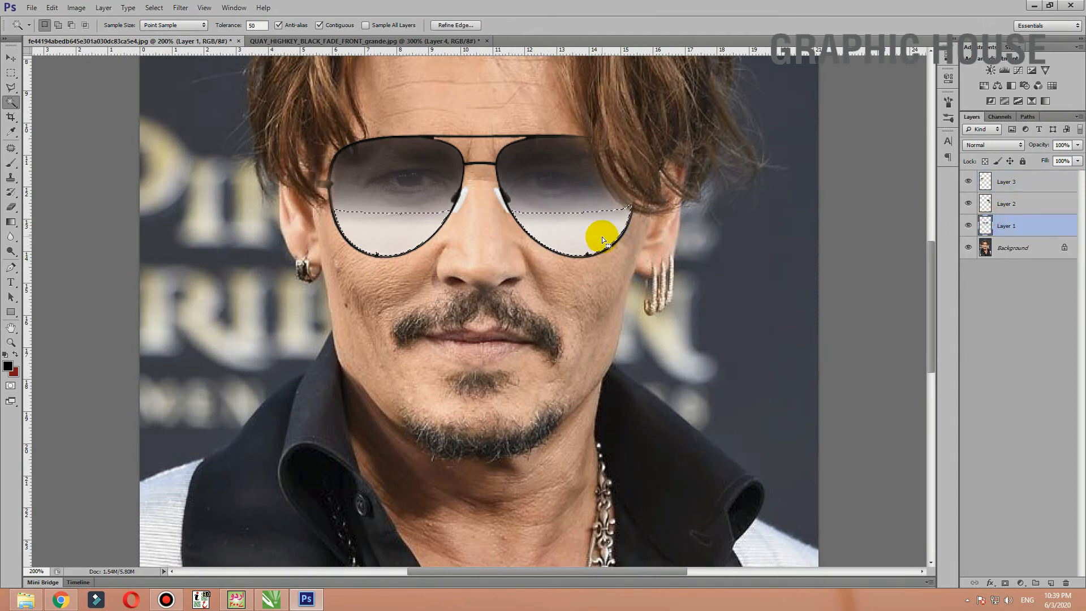
click(1079, 160)
drag(1077, 173, 1059, 173)
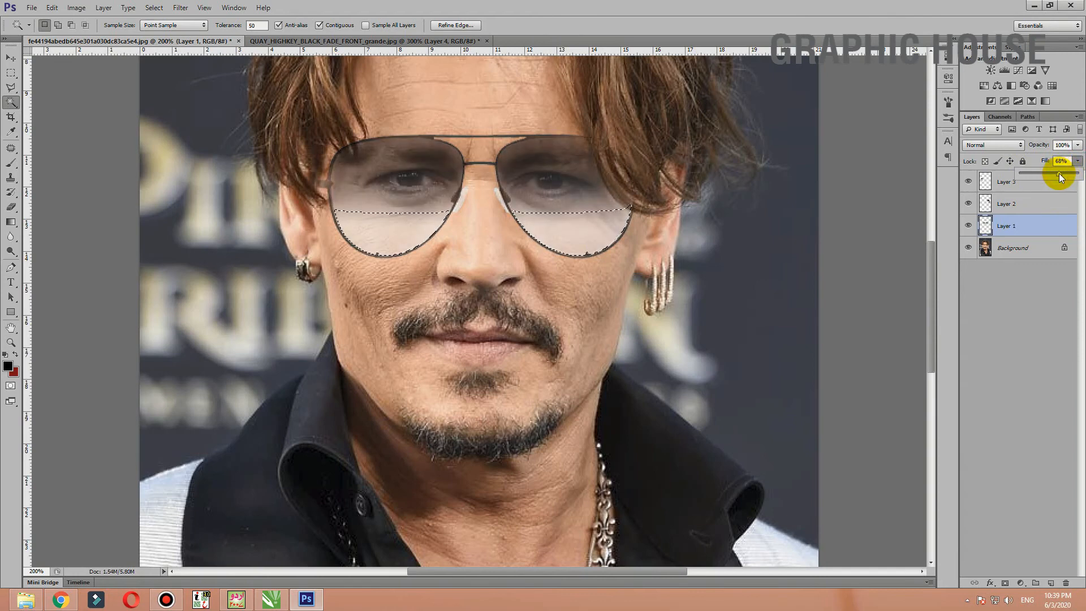
drag(1065, 172, 1070, 172)
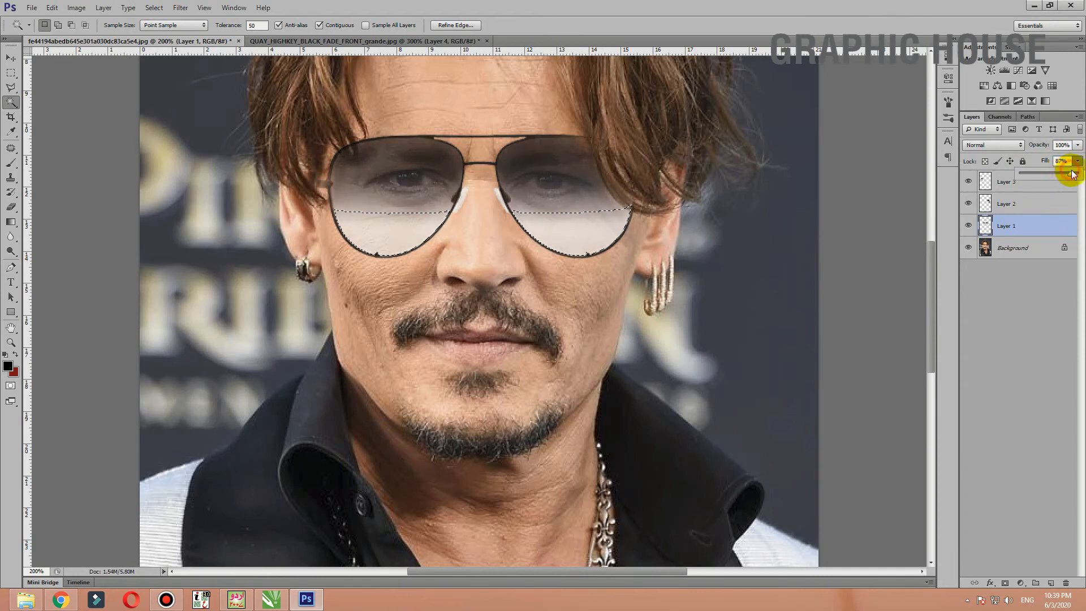
key(Return)
key(ctrl+d)
Examine the sunglasses' fit on the whole portrait and up close around the lenses and nose pads.
key(ctrl+minus)
key(ctrl+minus)
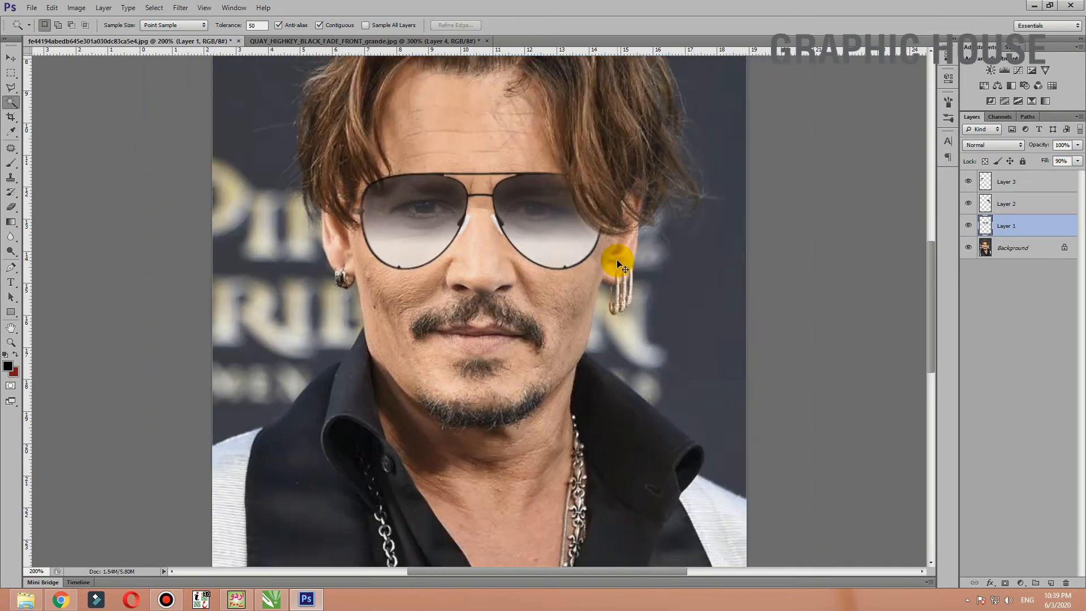
key(ctrl+plus)
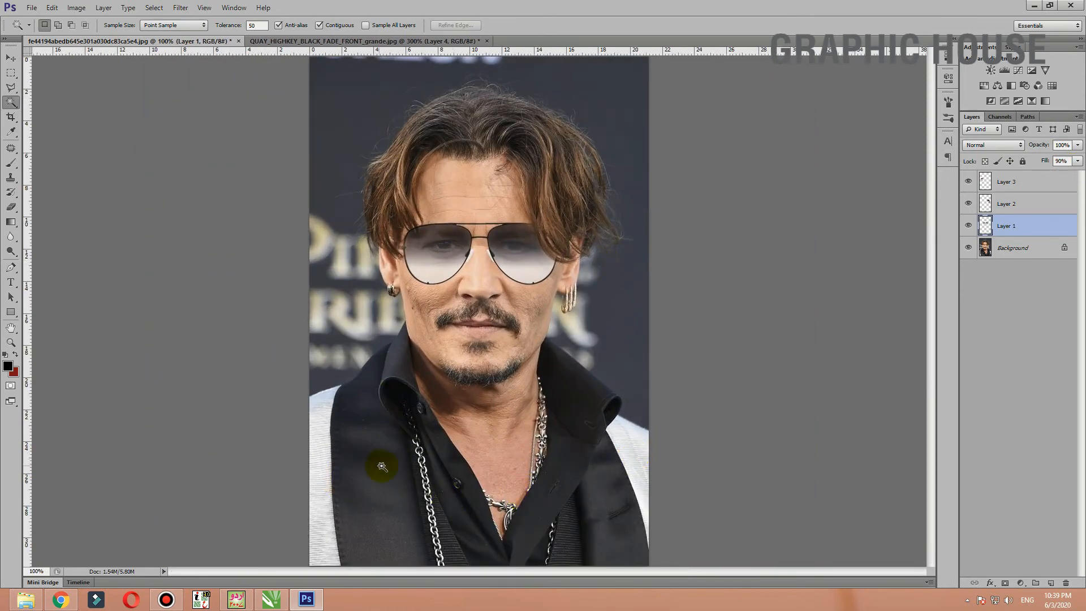
key(ctrl+plus)
key(ctrl+plus)
key(ctrl+plus)
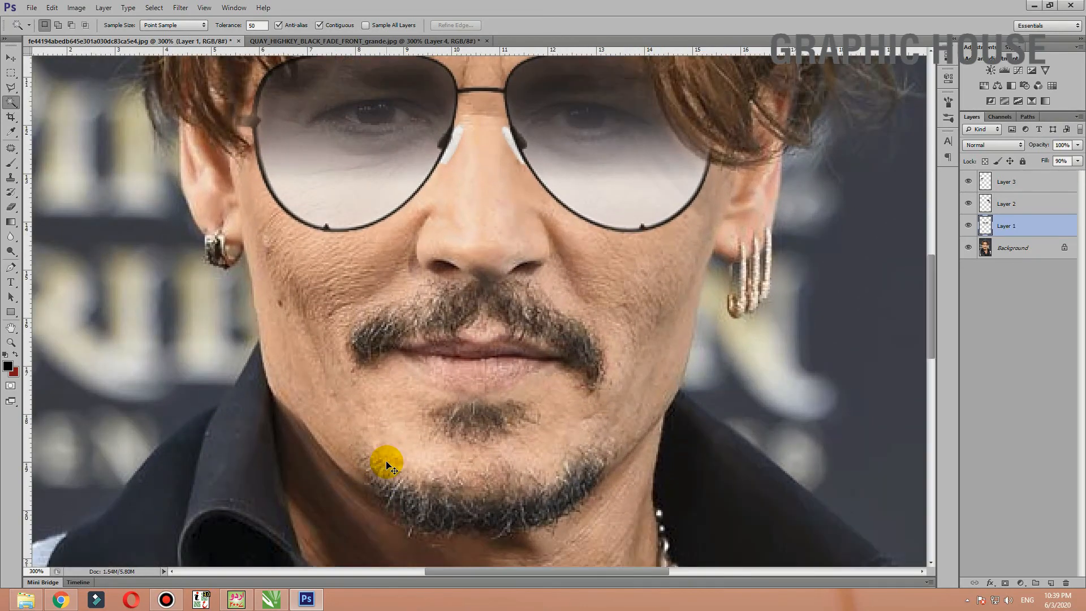
scroll(458, 441, up, 2)
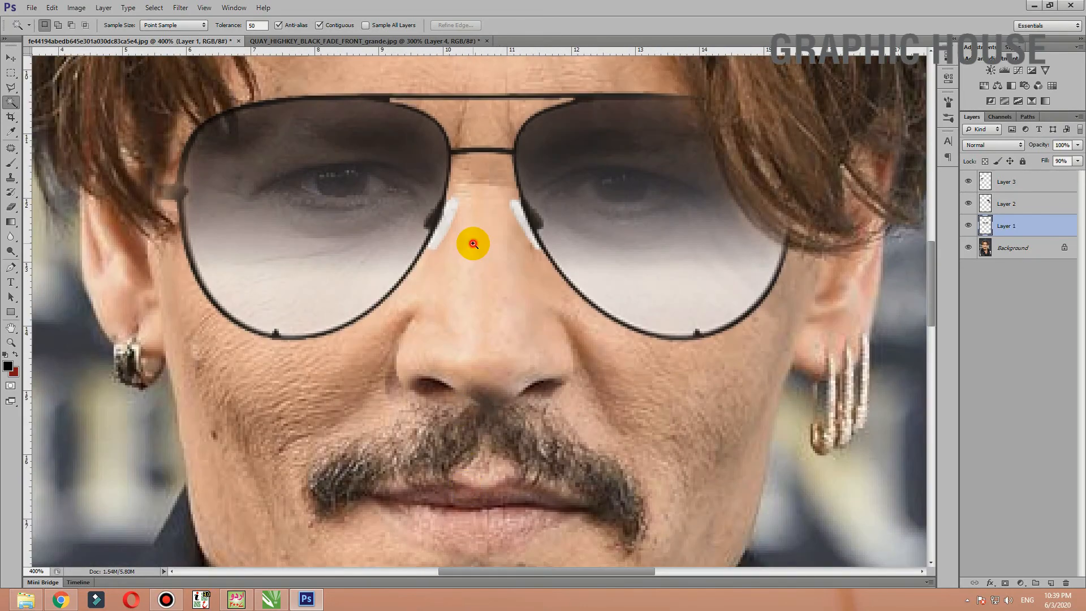
Select the left nose pad with the Magic Wand, cut it to a new layer, and place it back beside the left lens.
key(ctrl+plus)
click(444, 225)
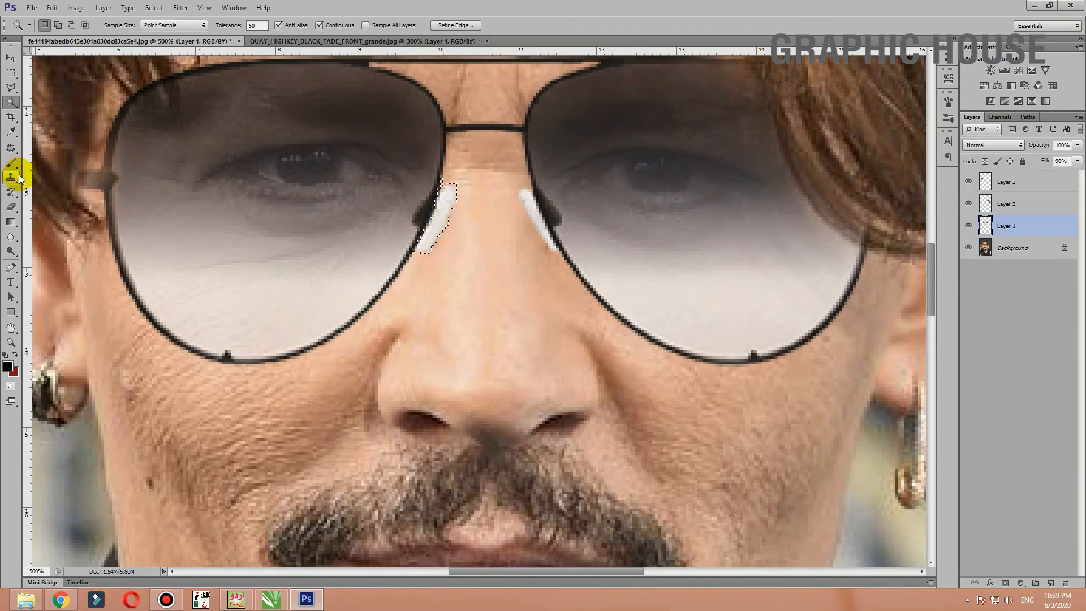
key(ctrl+x)
key(ctrl+v)
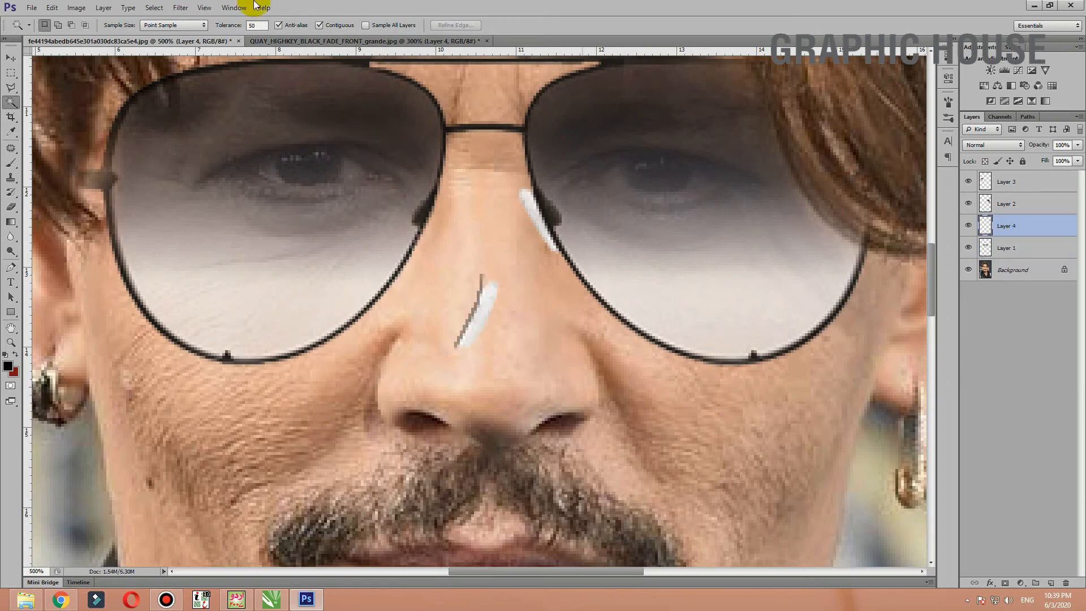
click(11, 57)
drag(463, 305, 447, 212)
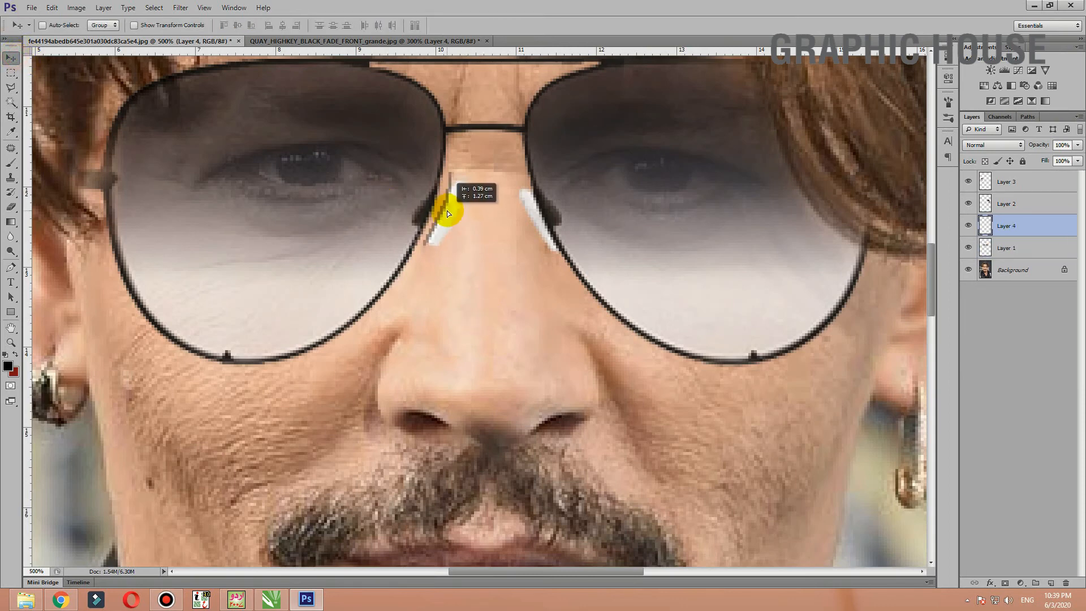
Select the right nose pad on the sunglasses layer with the Magic Wand and cut it to its own layer.
key(w)
click(535, 212)
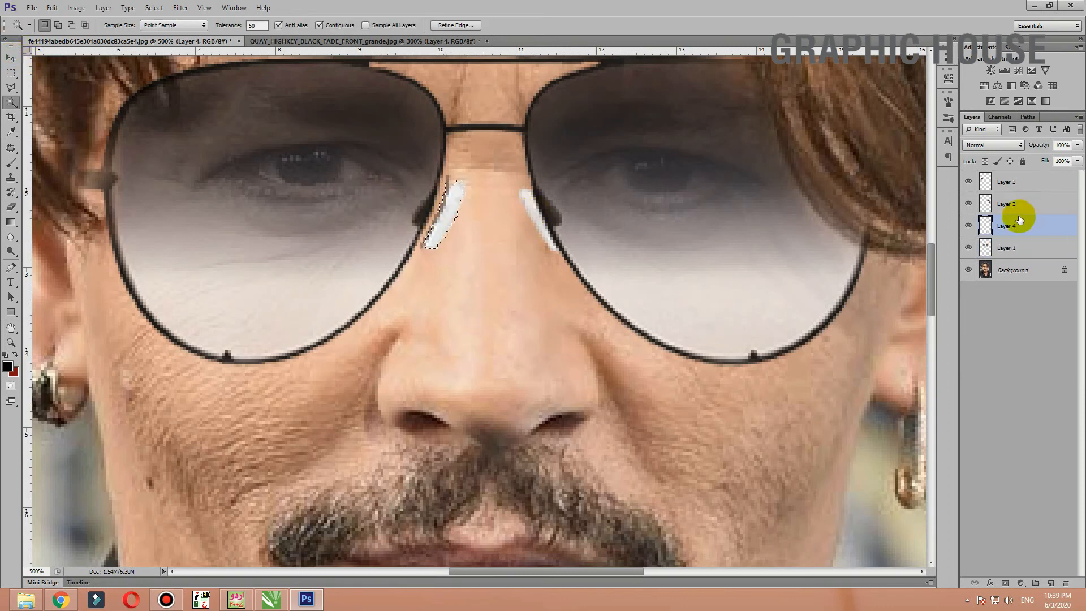
click(998, 247)
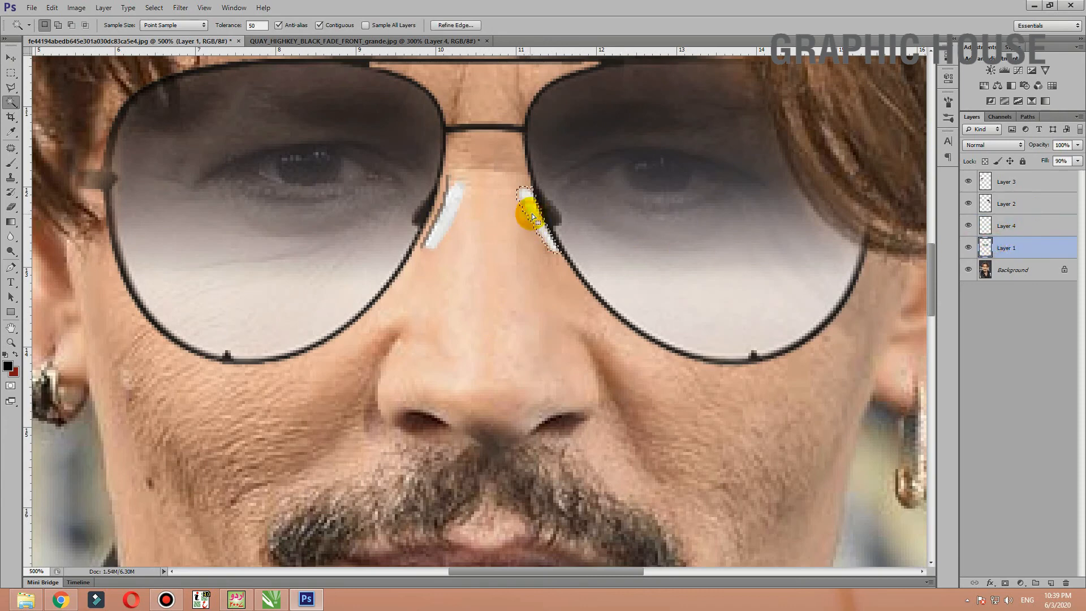
key(Delete)
key(ctrl+v)
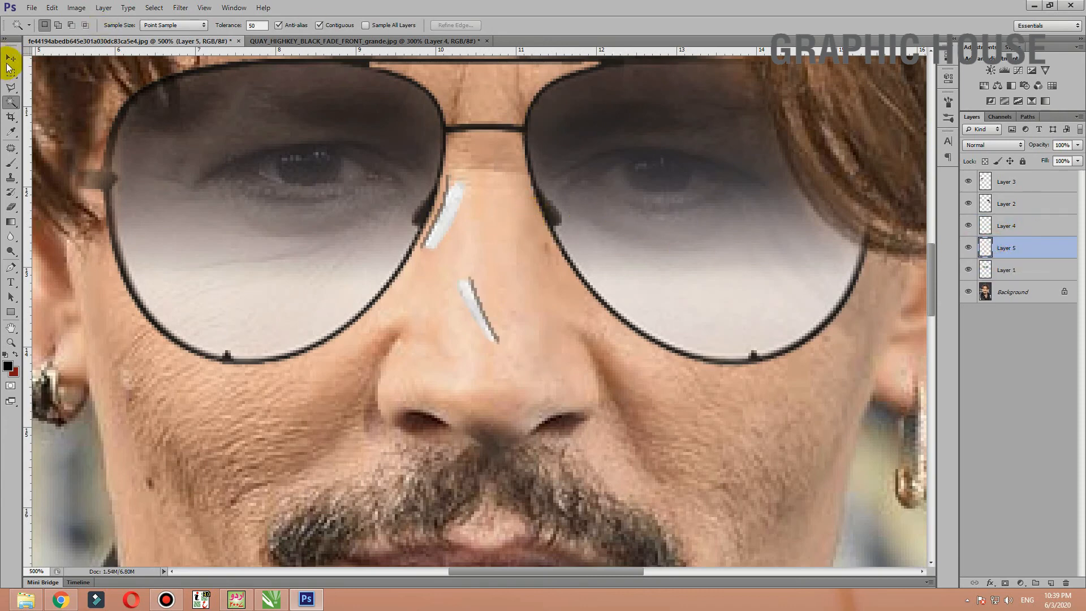
Nudge the left nose pad against the lens rim and set its layer fill to 75%.
click(10, 58)
drag(447, 222, 440, 216)
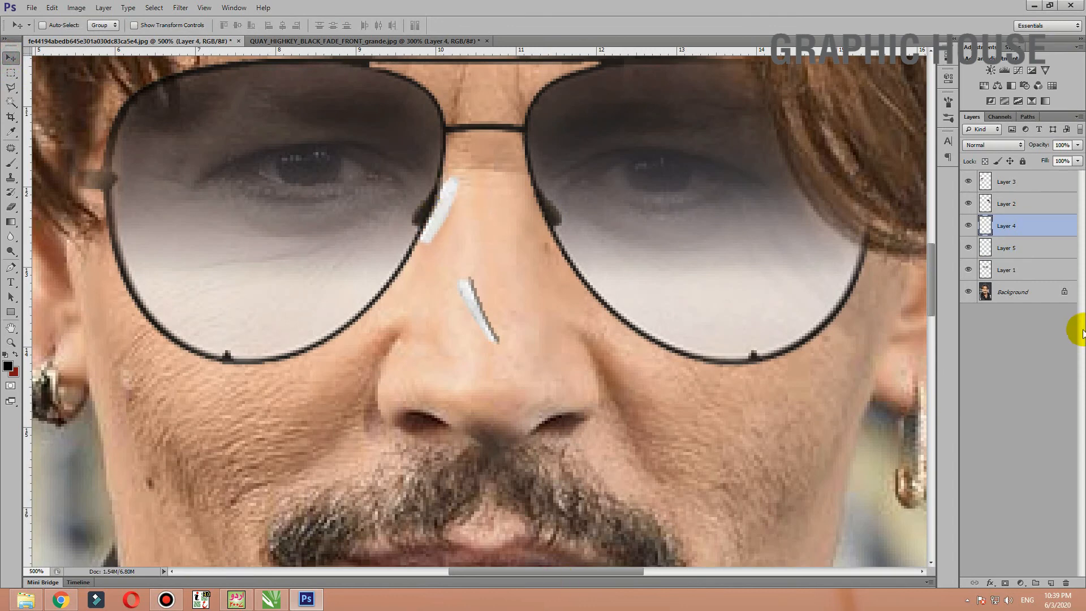
click(1078, 160)
drag(1078, 173, 1064, 176)
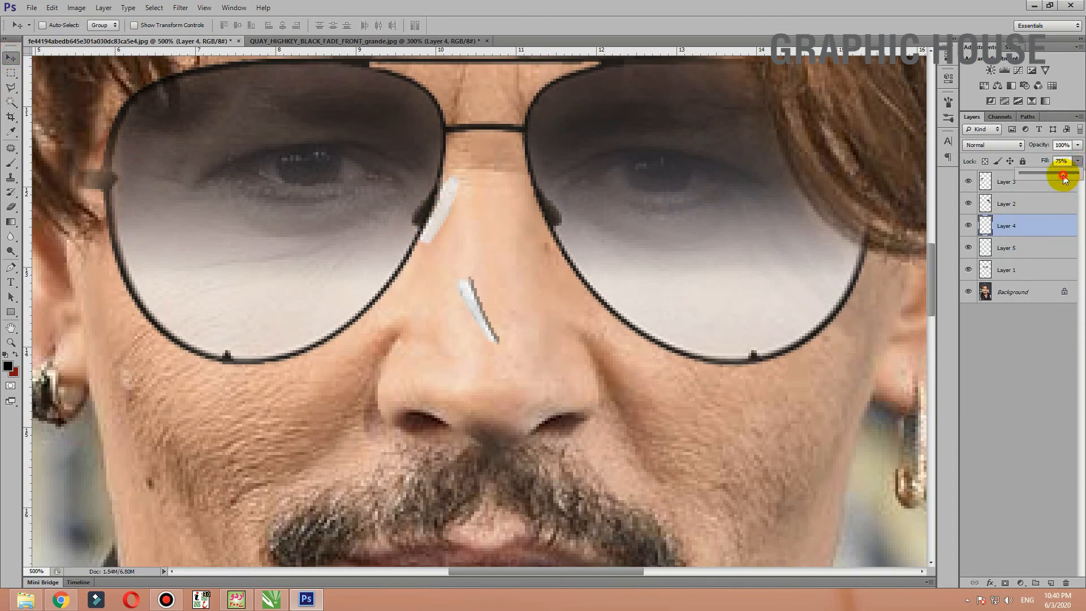
Place the right nose pad against the right lens rim, set its layer fill to 71%, and deselect the layer.
drag(472, 305, 530, 205)
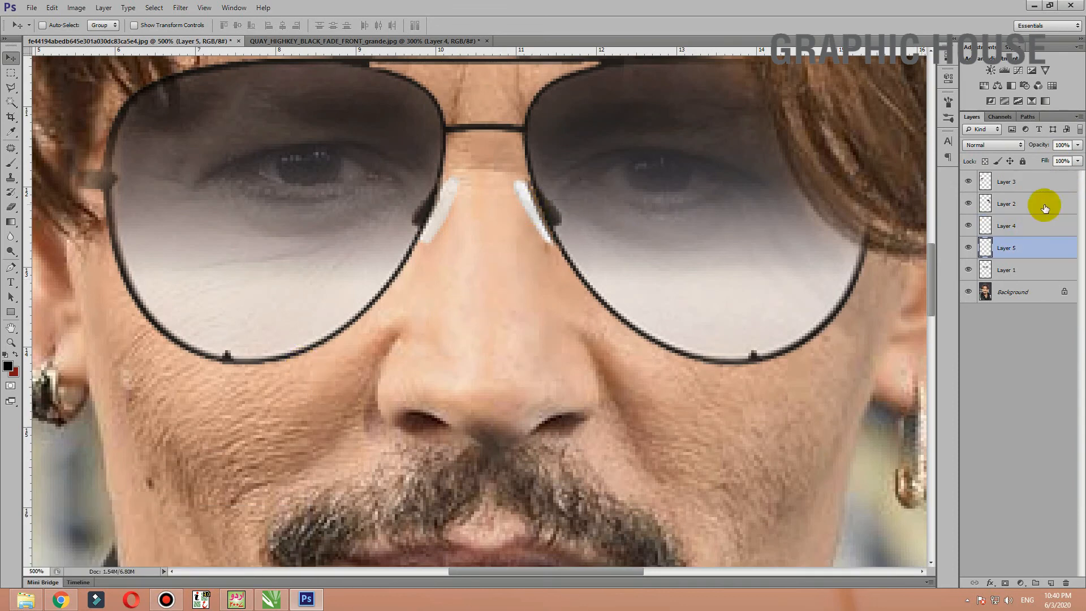
click(1076, 162)
drag(1077, 173, 1061, 173)
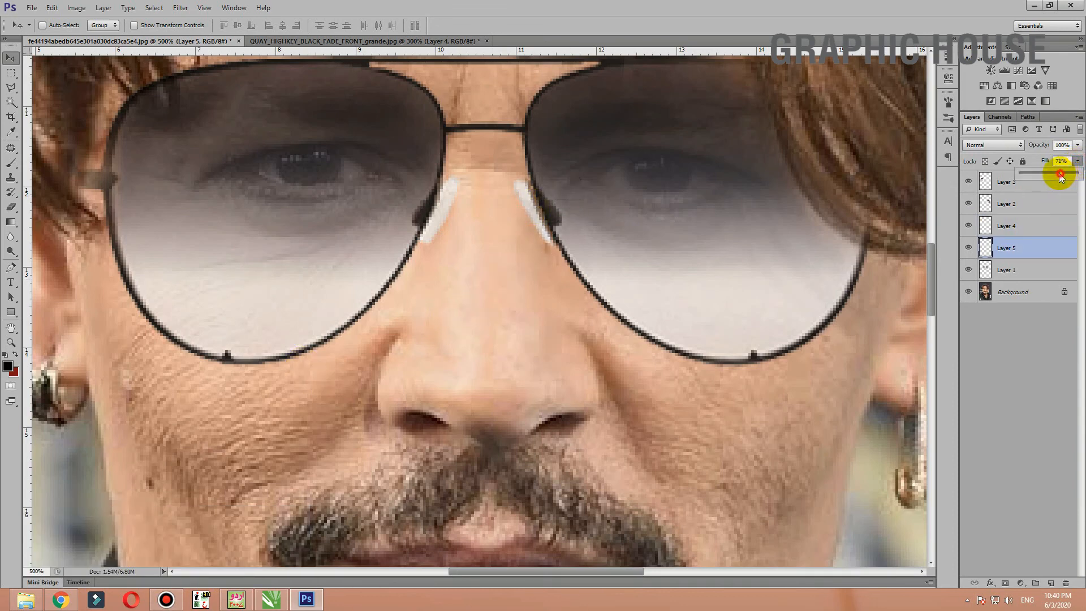
click(730, 447)
ctrl+click(730, 447)
Examine the sunglasses and nose pads on the whole portrait and closer up, with the interface panels hidden.
key(ctrl+minus)
key(ctrl+minus)
key(ctrl+minus)
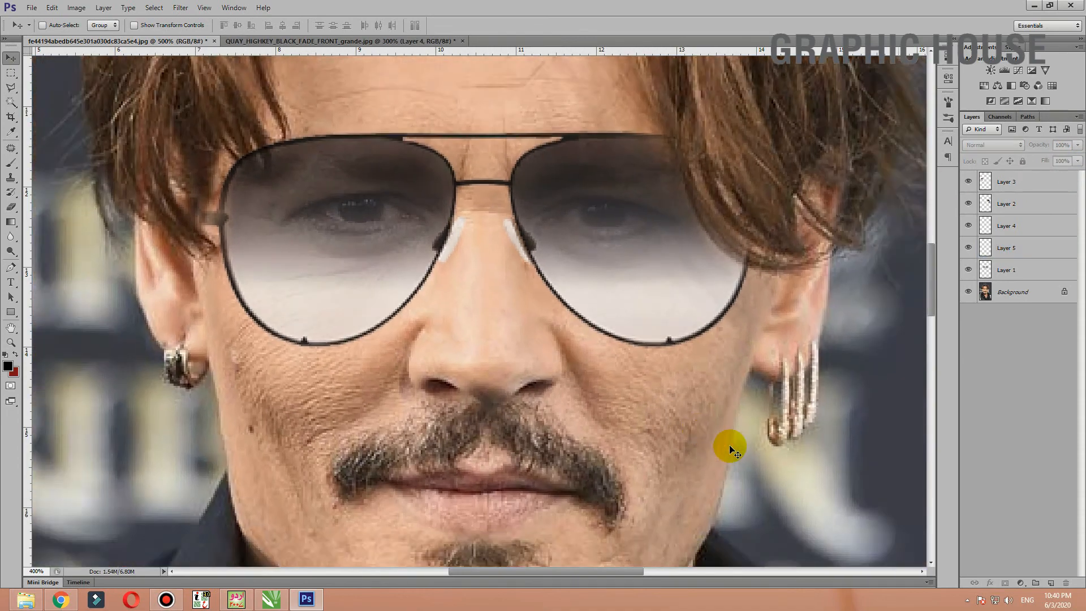
key(ctrl+minus)
key(ctrl+minus)
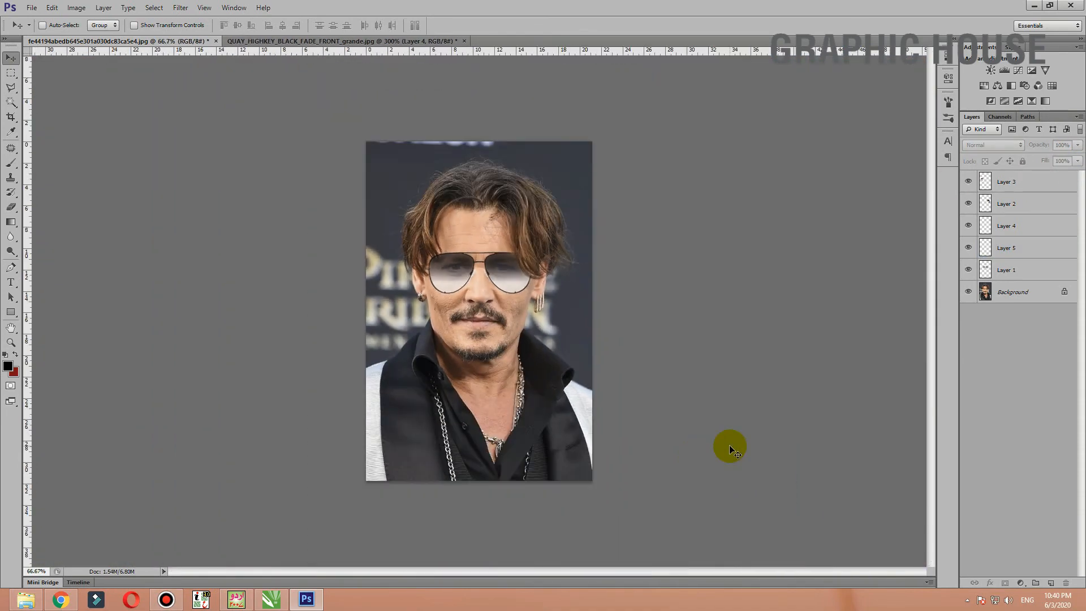
key(ctrl+plus)
key(ctrl+plus)
key(ctrl+minus)
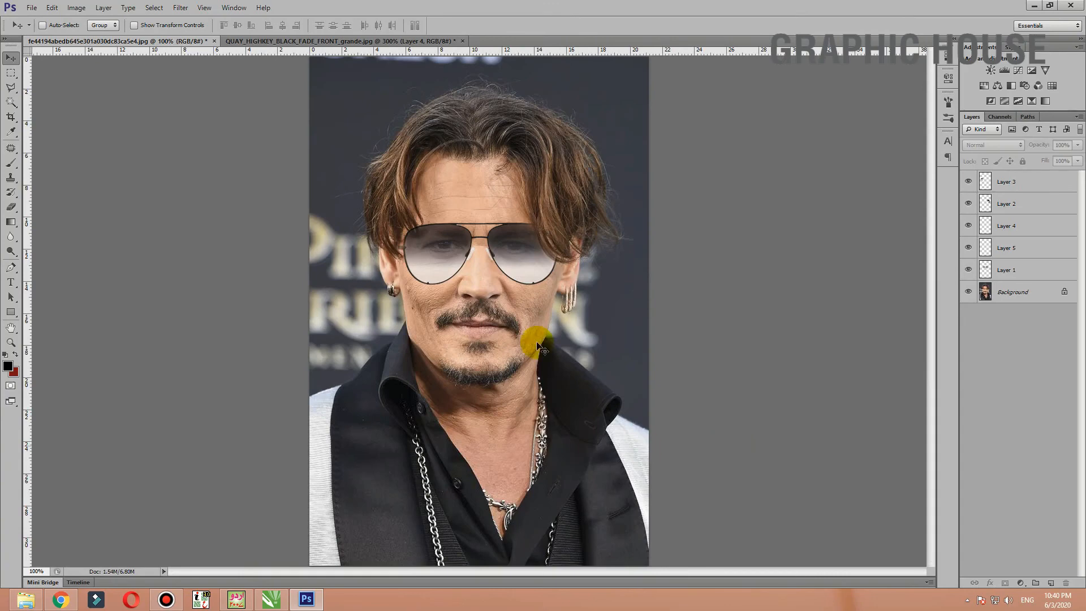
key(Tab)
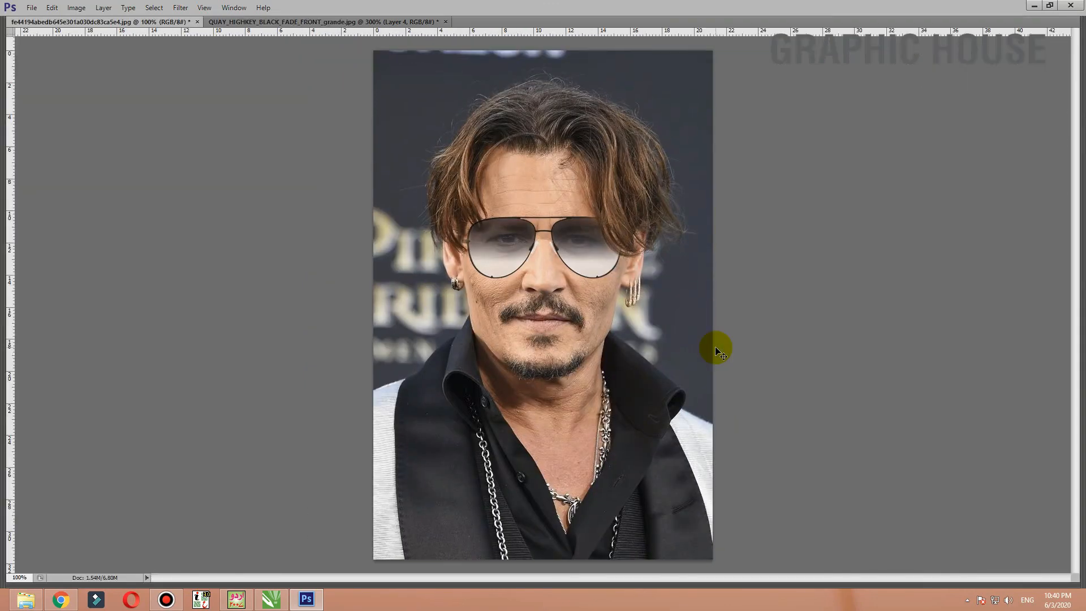
key(ctrl+plus)
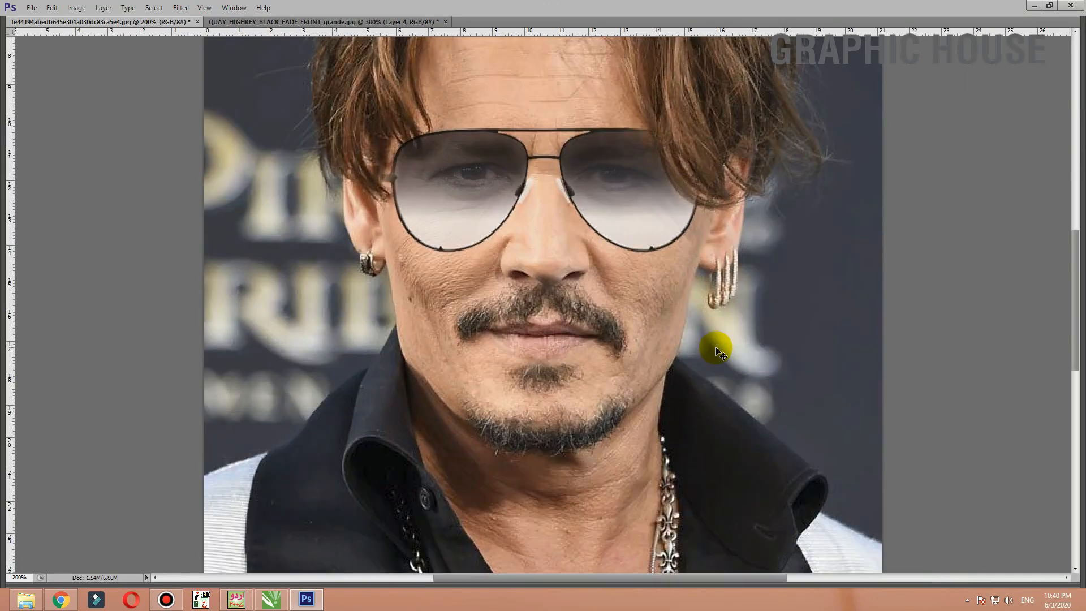
key(ctrl+minus)
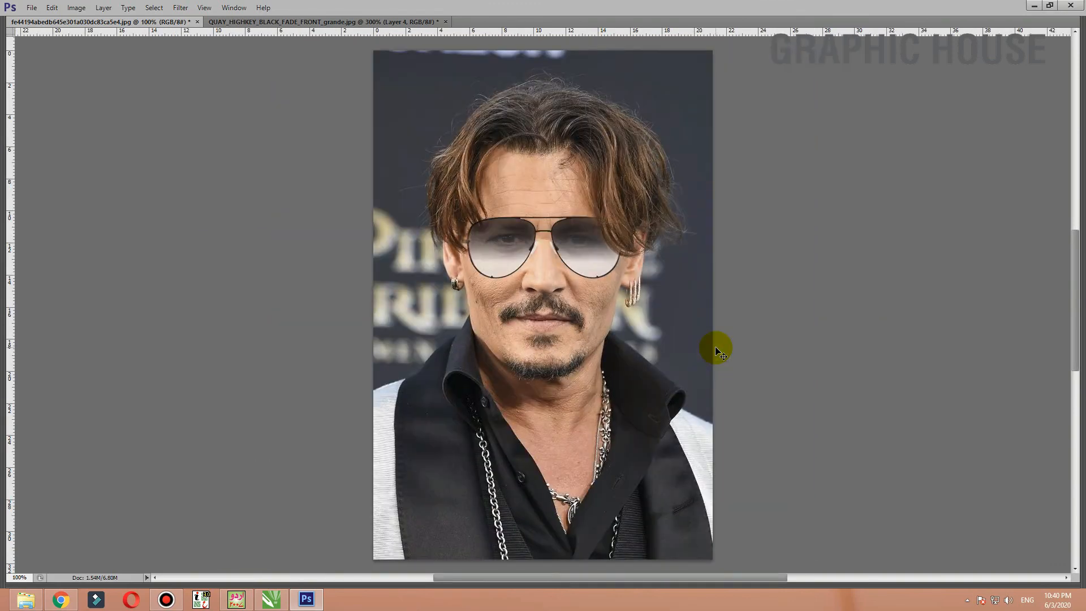
key(Tab)
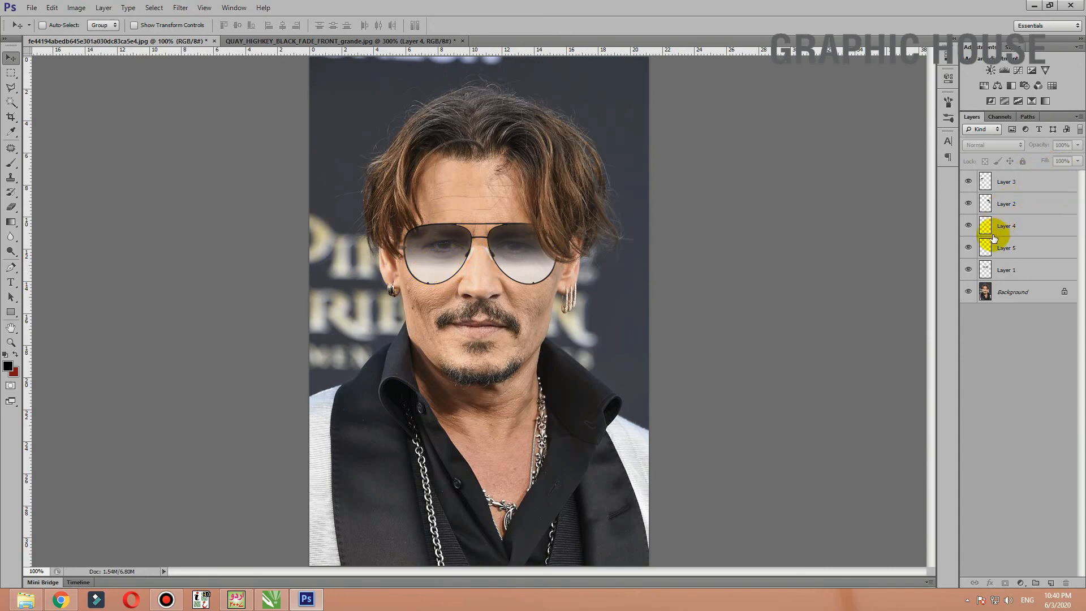
Set the fill of the main sunglasses layer, Layer 1, to 93%.
click(1001, 267)
mouse_move(1077, 161)
mouse_down()
mouse_move(1035, 177)
mouse_move(1077, 177)
mouse_up()
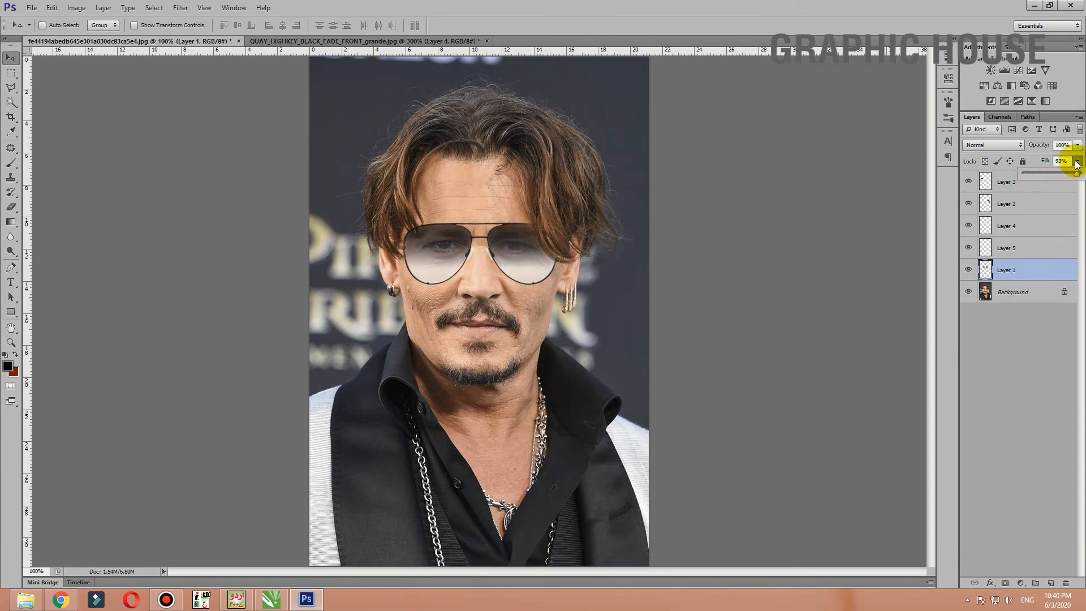
click(950, 179)
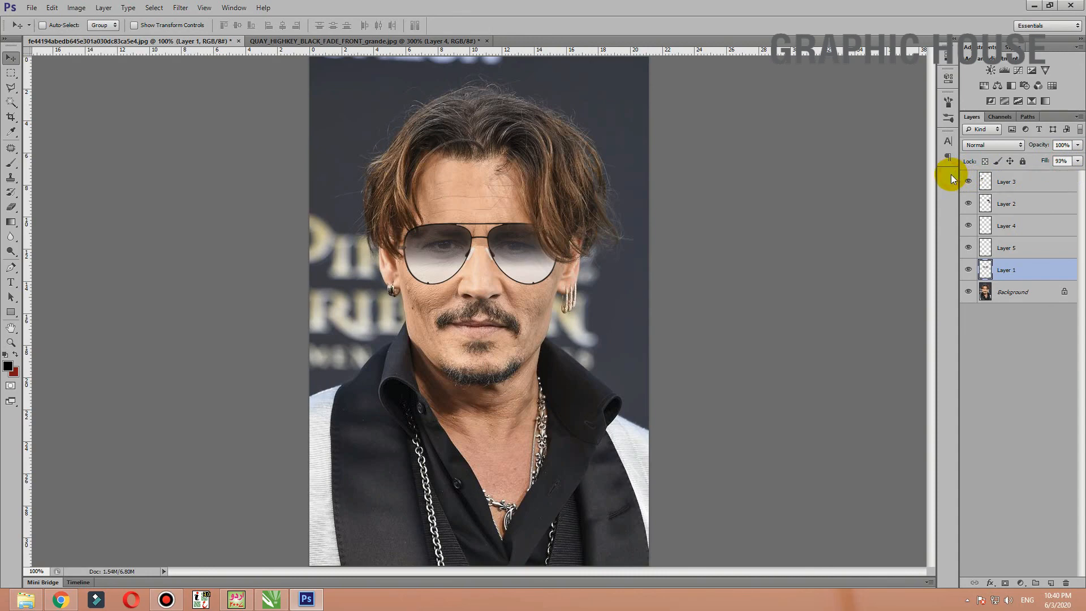